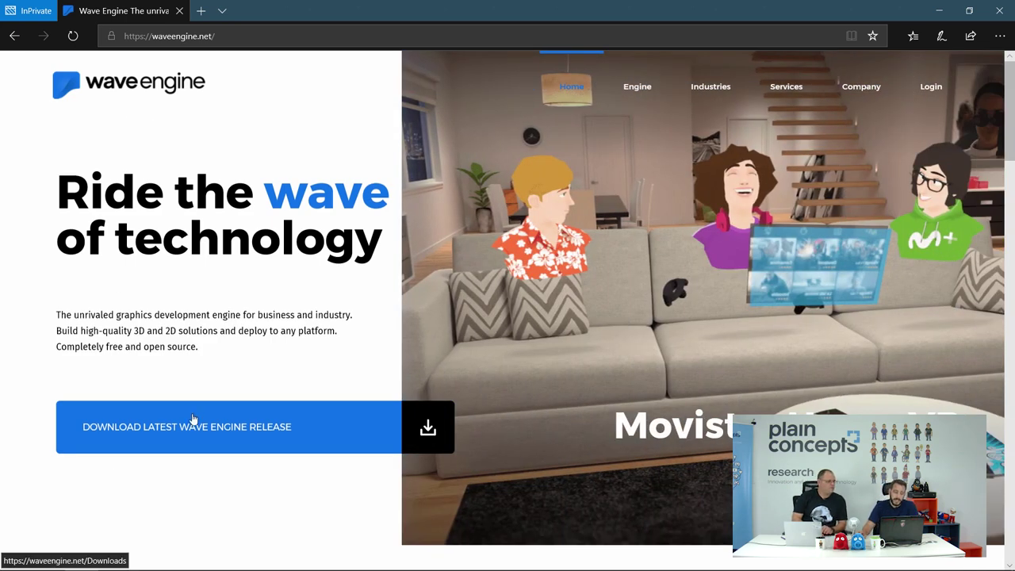
Step: Download the Wave Engine 2.5.0 Windows installer (WaveEngineSetup_2_5_0.exe) from the Downloads page
left_click(194, 420)
scroll(318, 452, "down", 2)
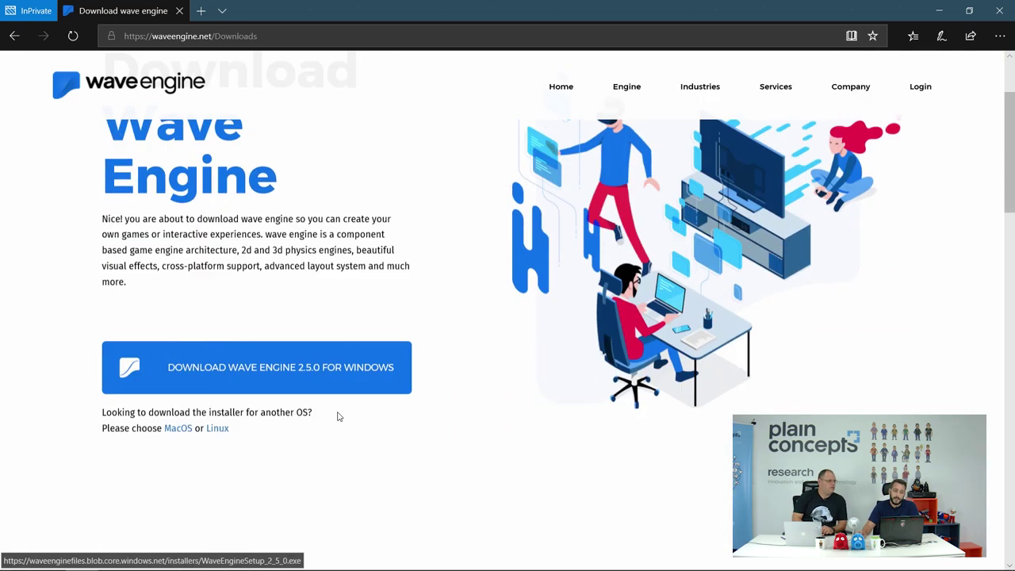
scroll(396, 357, "up", 1)
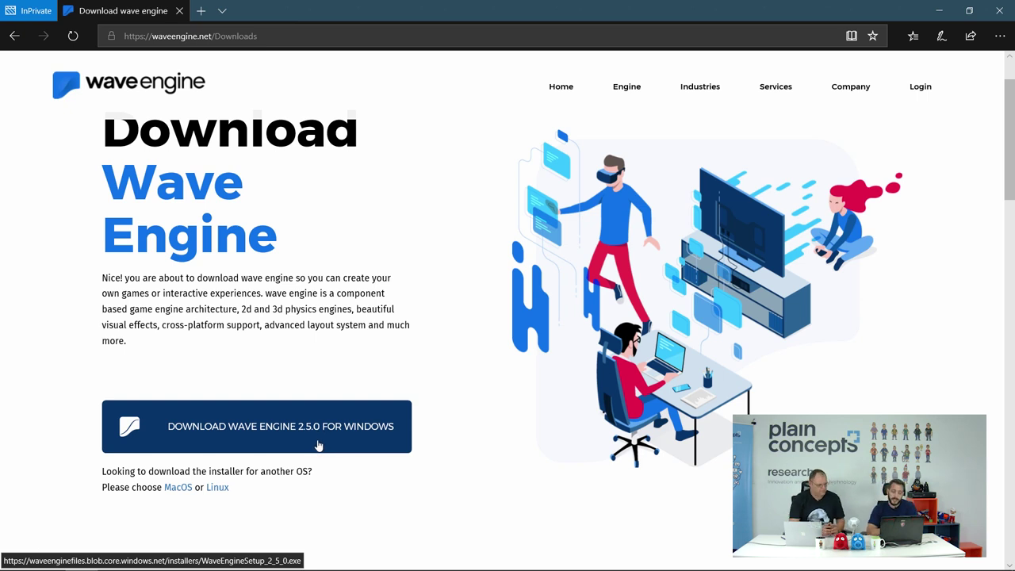
left_click(315, 437)
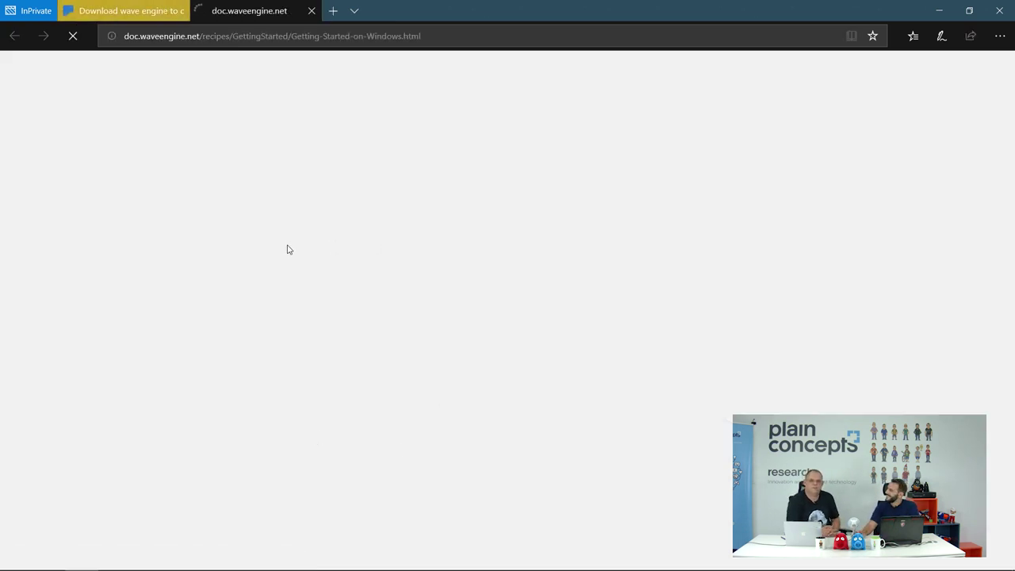
left_click(145, 11)
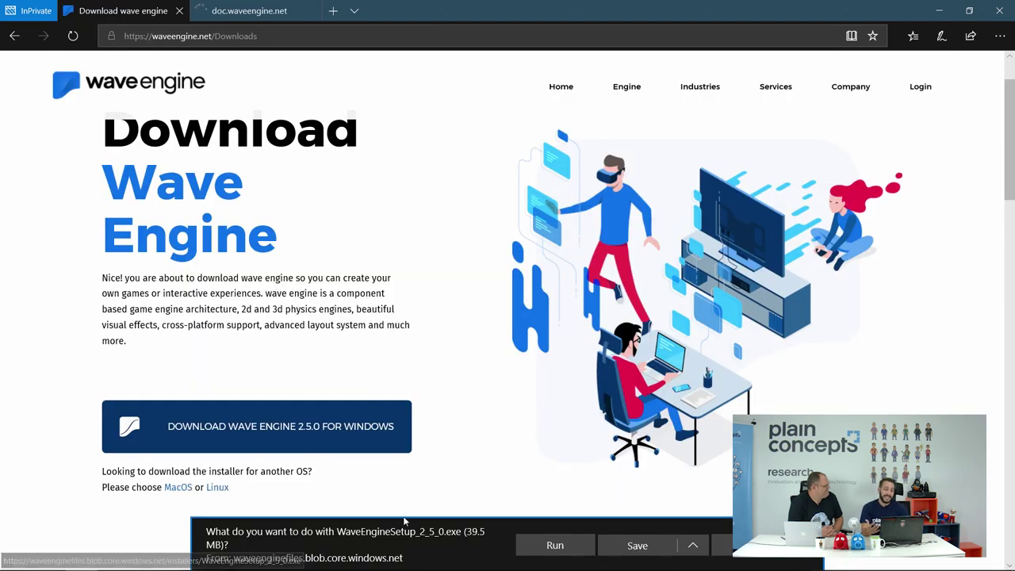
left_click(633, 547)
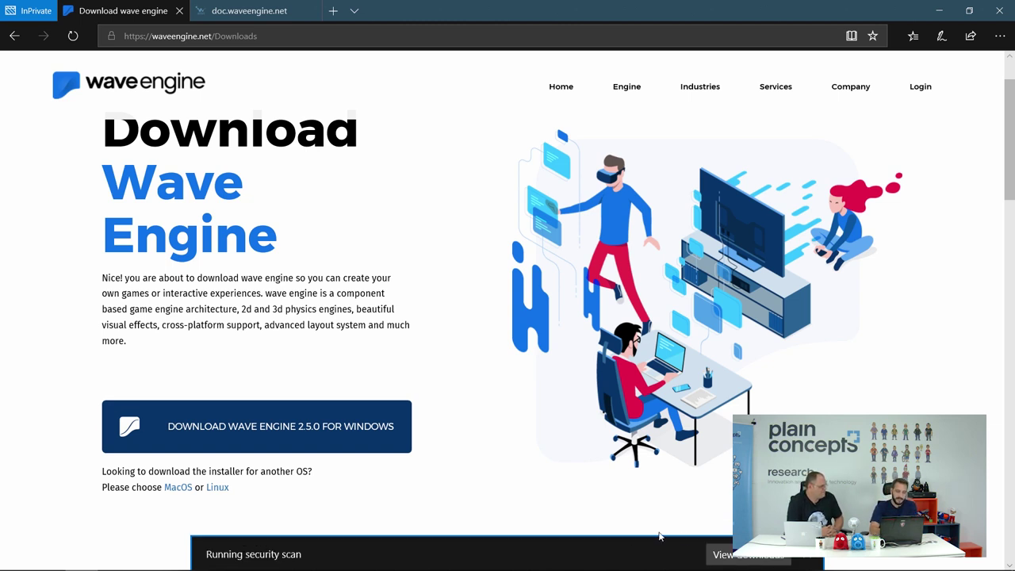
Step: Dismiss the completed download notice for the Wave Engine installer
left_click(806, 558)
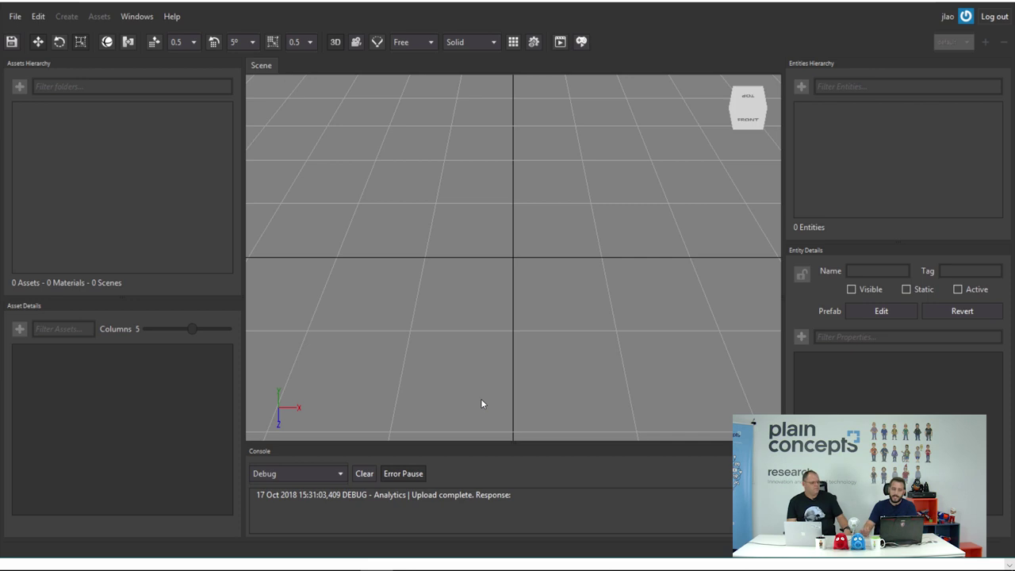
Step: Start a new project and set its location to F:\Temp
left_click(15, 16)
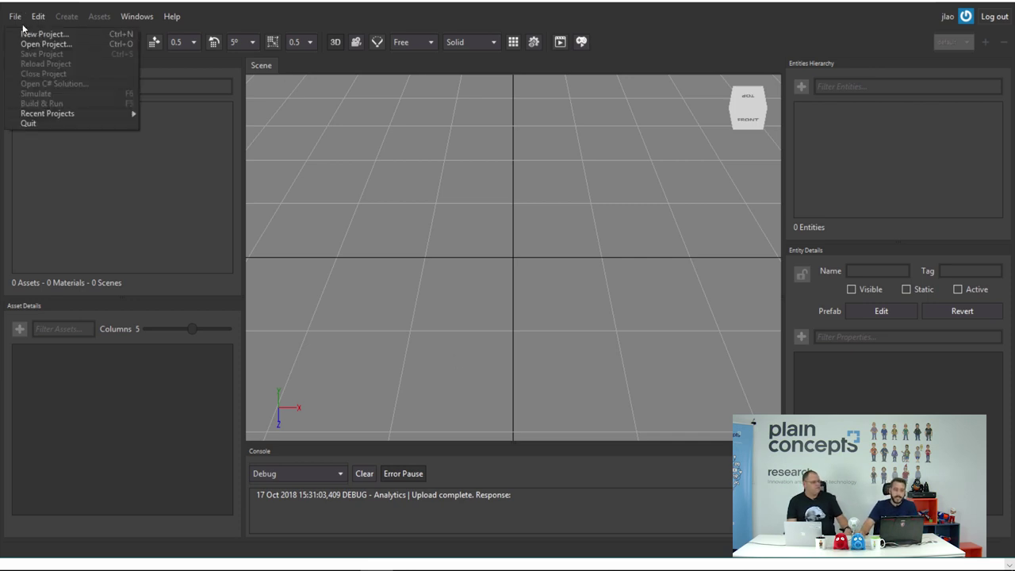
left_click(26, 34)
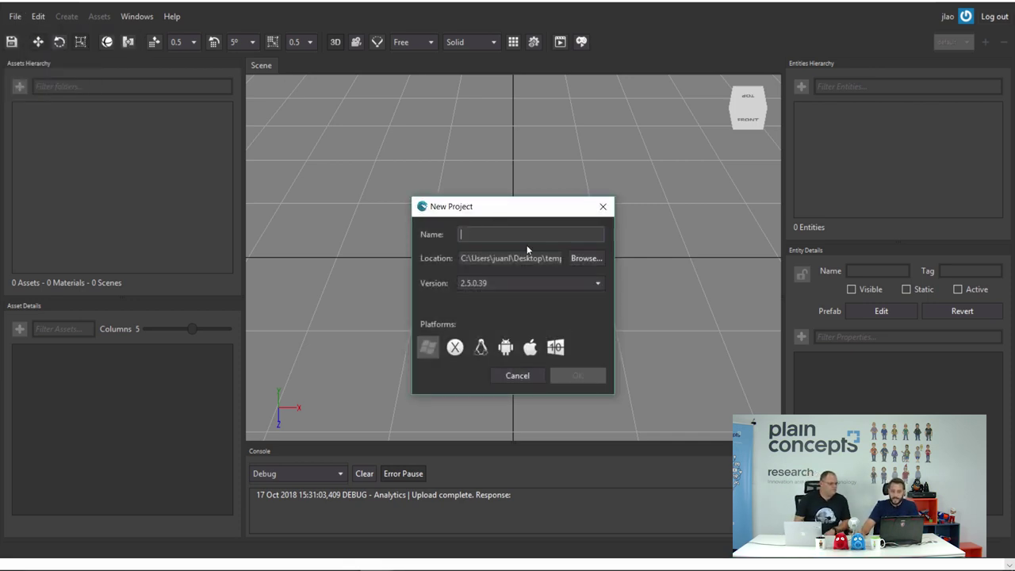
double_click(510, 257)
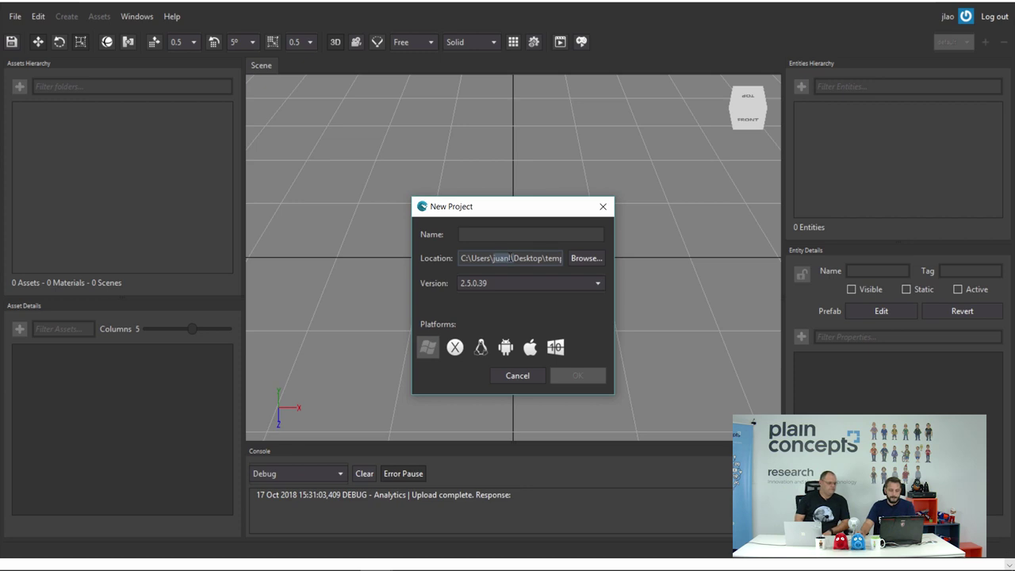
key("ctrl+a")
type("F:\\Temp")
Step: Name the project WavePlainTV and check its 2.5.0.39 engine version
left_click(508, 233)
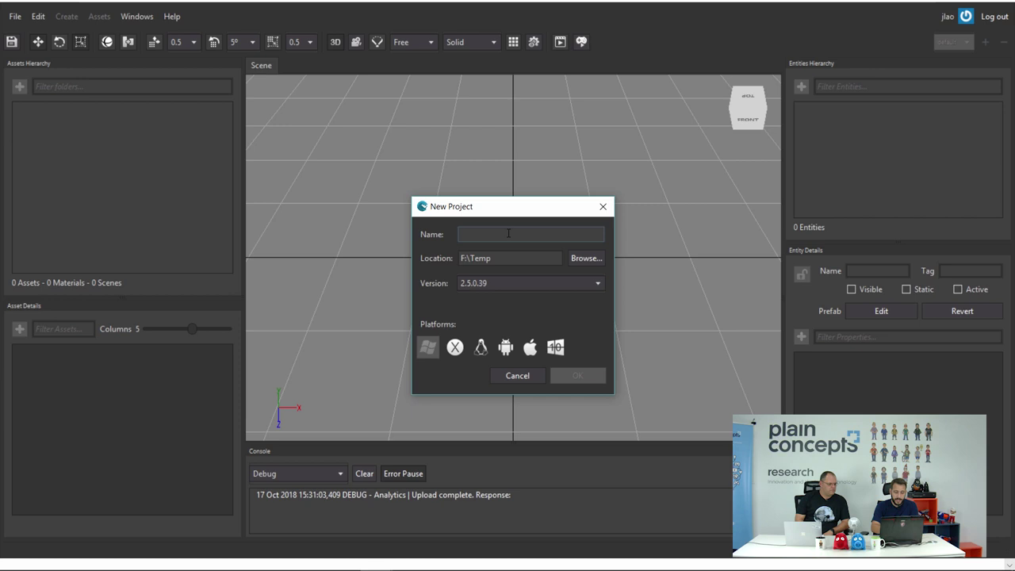
type("Wave")
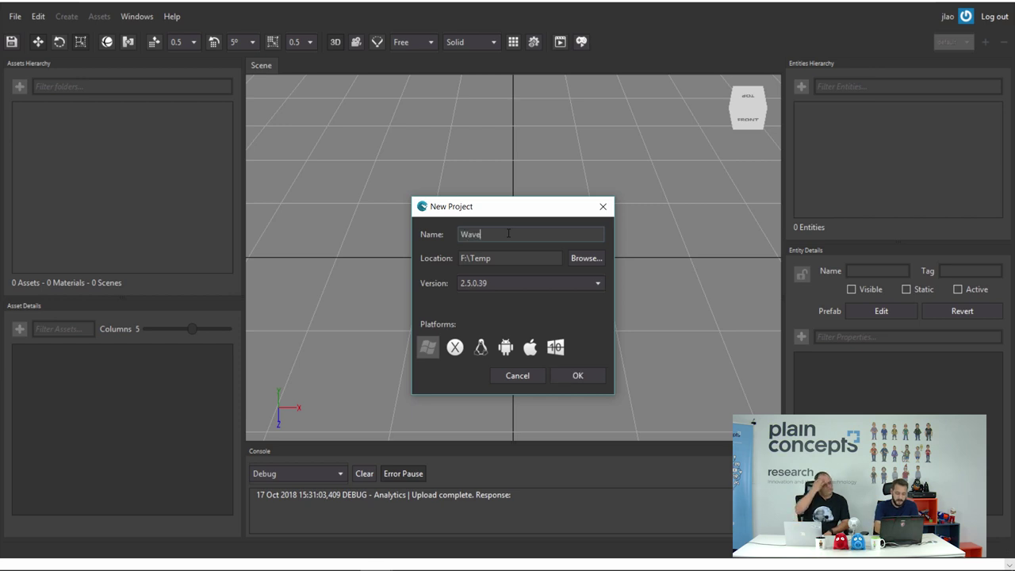
type("Eng")
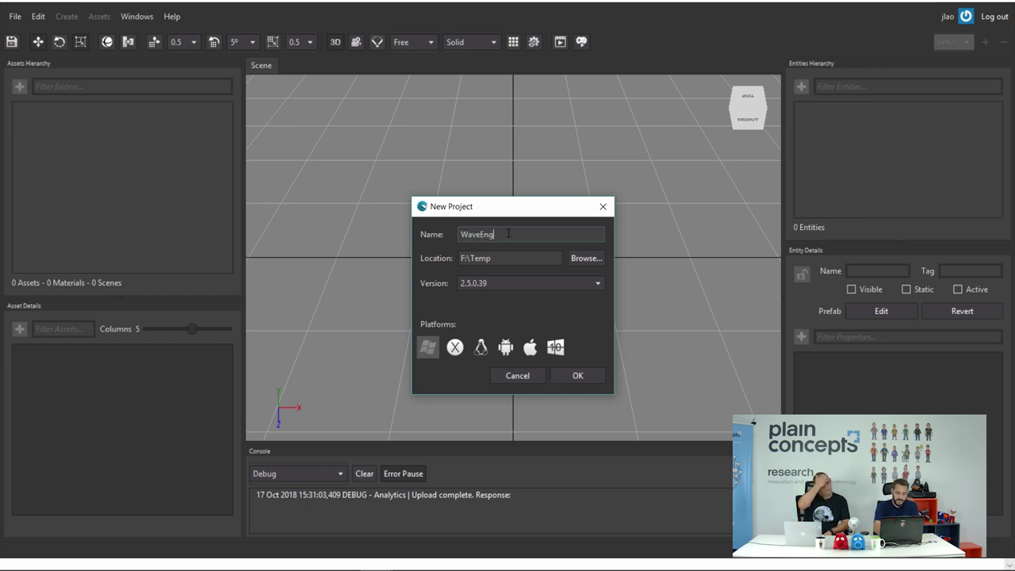
key("BackSpace")
key("BackSpace")
key("BackSpace")
type("P")
type("ro")
key("BackSpace")
key("BackSpace")
type("lainTV")
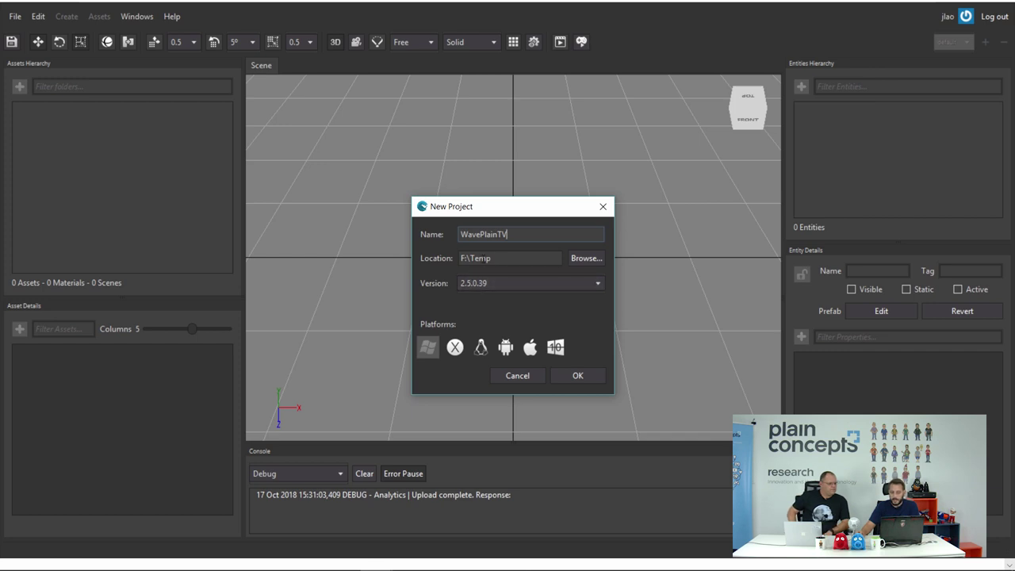
left_click(502, 287)
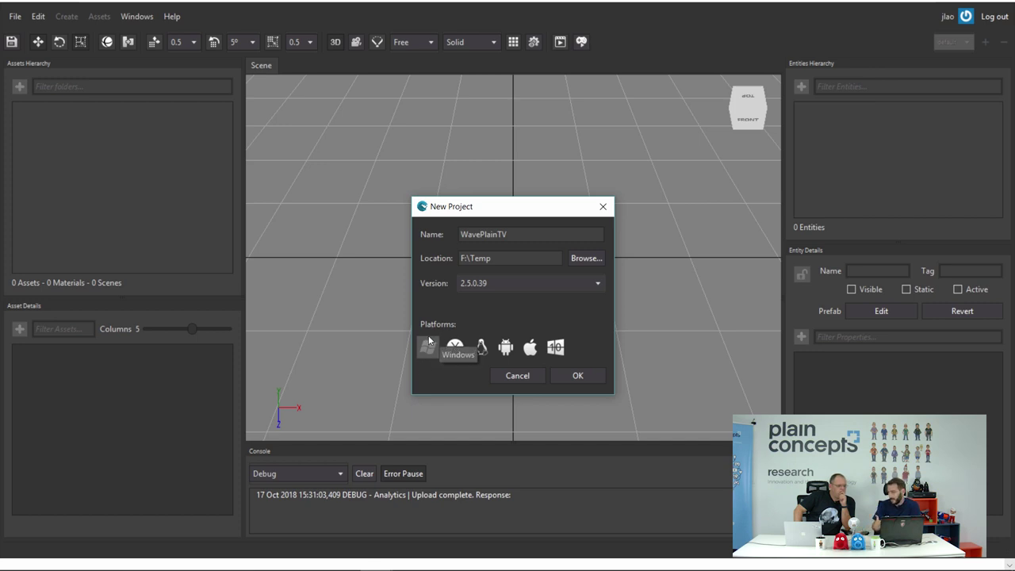
Step: Confirm the New Project dialog to create WavePlainTV and load MyScene
left_click(577, 376)
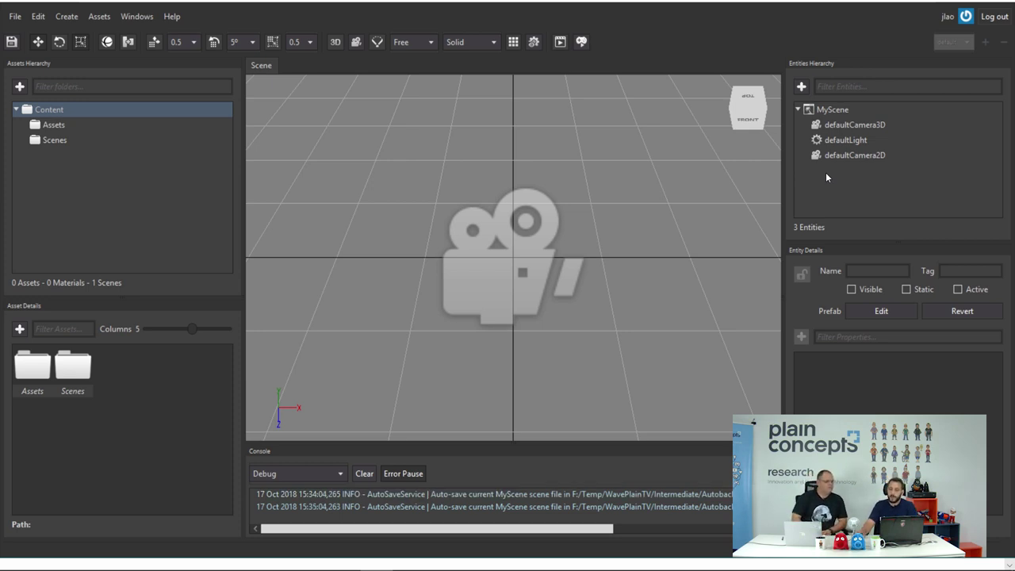
Step: Select defaultCamera3D, then defaultCamera2D, and zoom the 2D view around its blue canvas
left_click(862, 124)
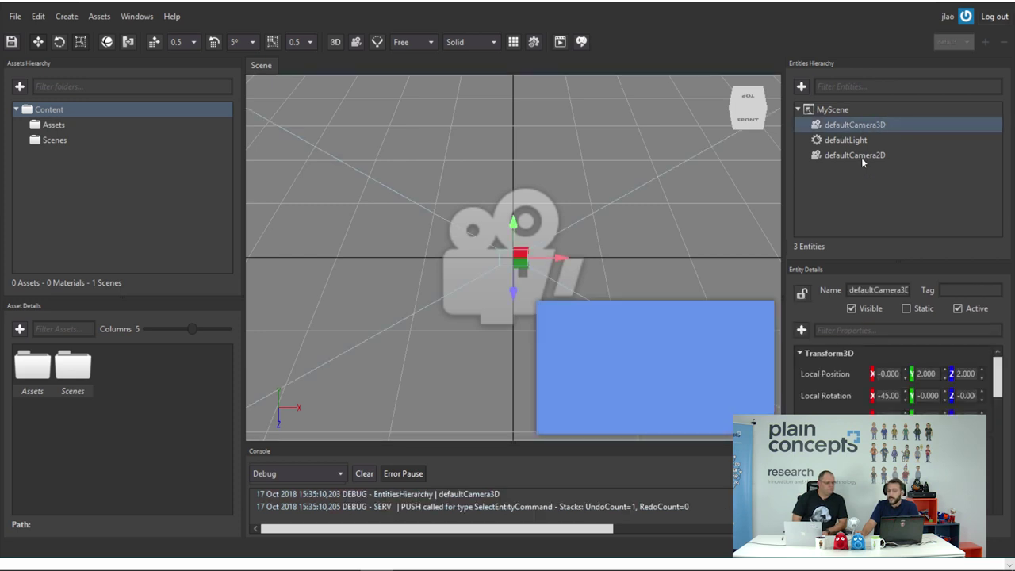
left_click(855, 155)
scroll(406, 213, "down", 2)
scroll(407, 214, "down", 1)
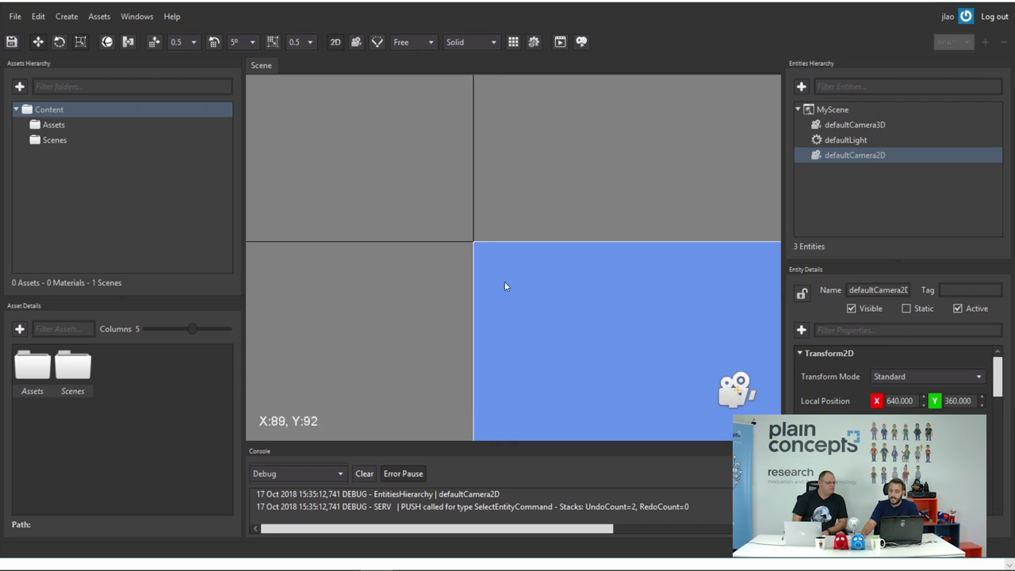
scroll(421, 287, "down", 2)
scroll(623, 356, "up", 2)
scroll(439, 268, "down", 2)
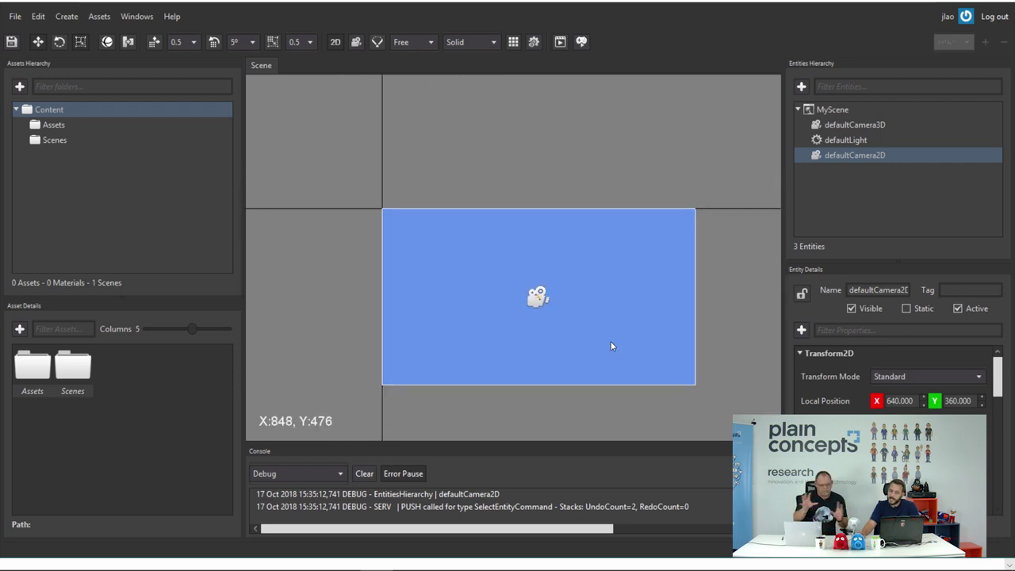
scroll(572, 348, "up", 1)
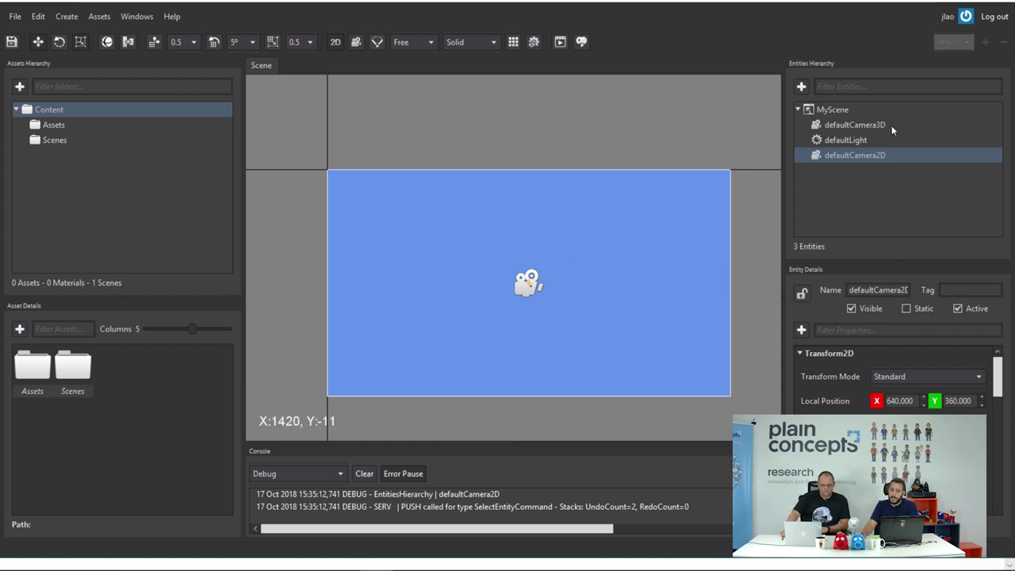
Step: Delete defaultCamera2D, reselect defaultCamera3D, and open the empty Assets folder
right_click(855, 159)
left_click(868, 231)
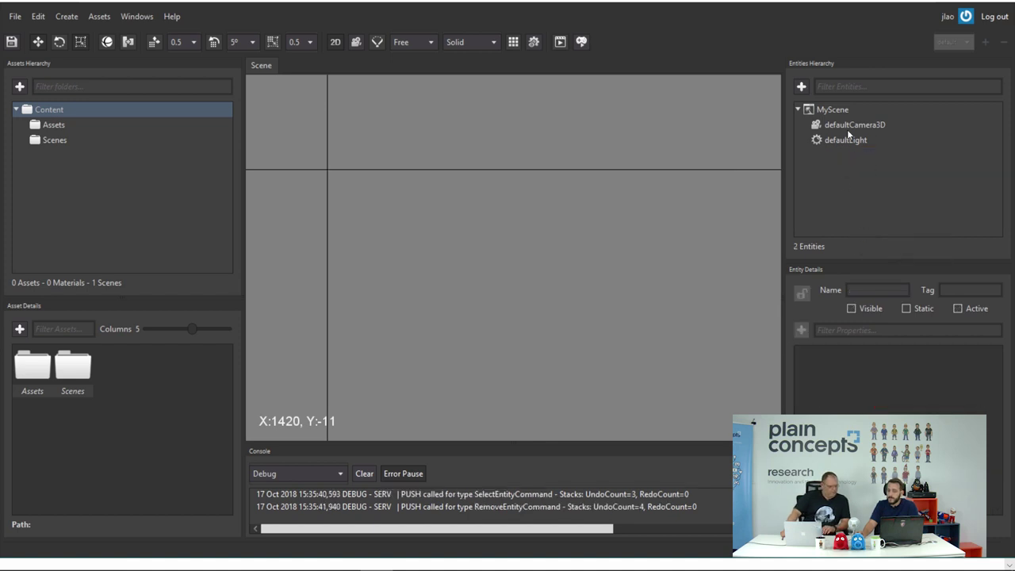
left_click(847, 130)
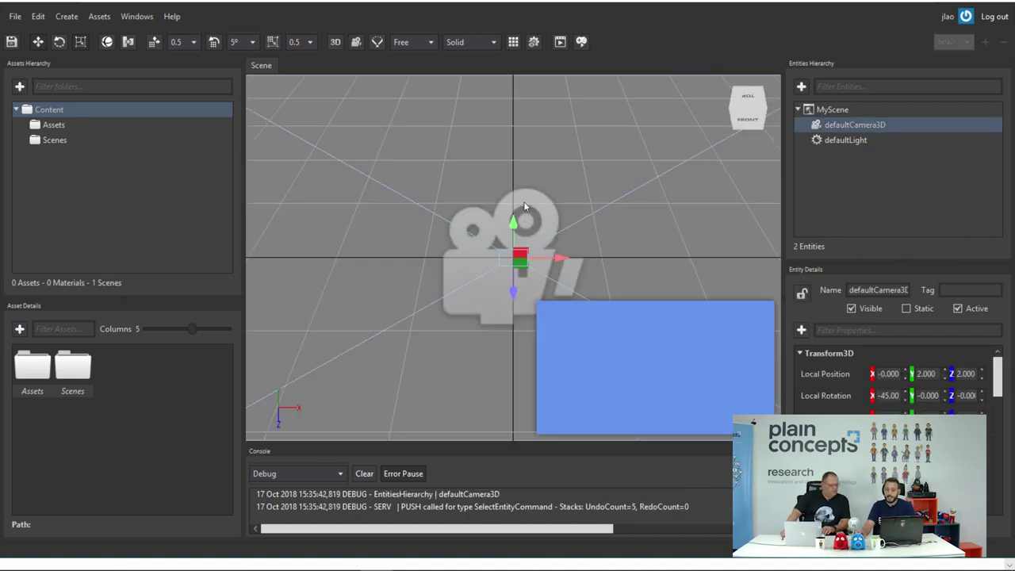
double_click(30, 369)
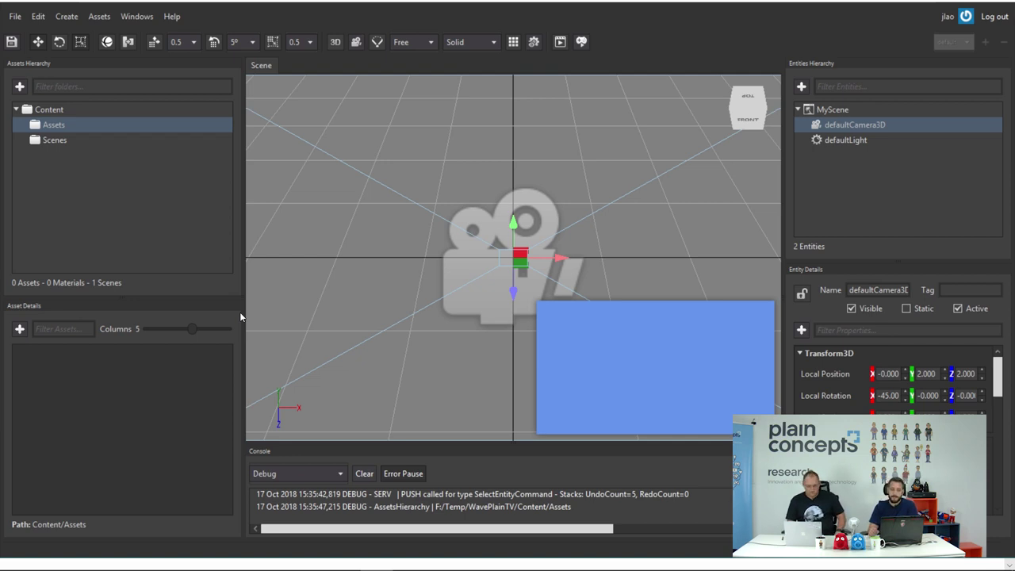
Step: Drag fantasyTrees.fbx from the PlainTVWaveEditor folder into the project's Assets, then minimize Explorer
key("alt+Tab")
key("Tab")
key("Tab")
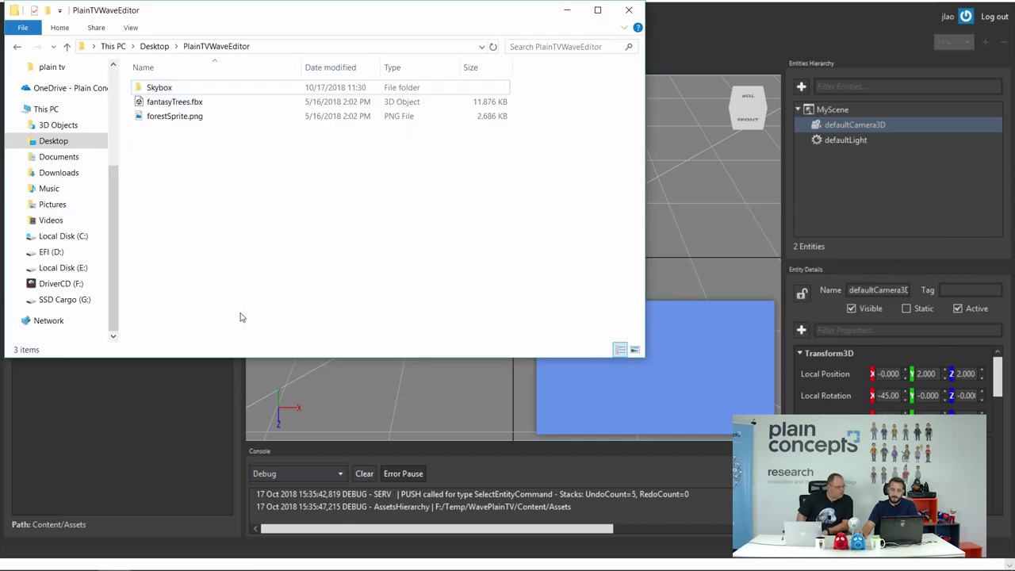
left_click_drag(369, 18, 644, 66)
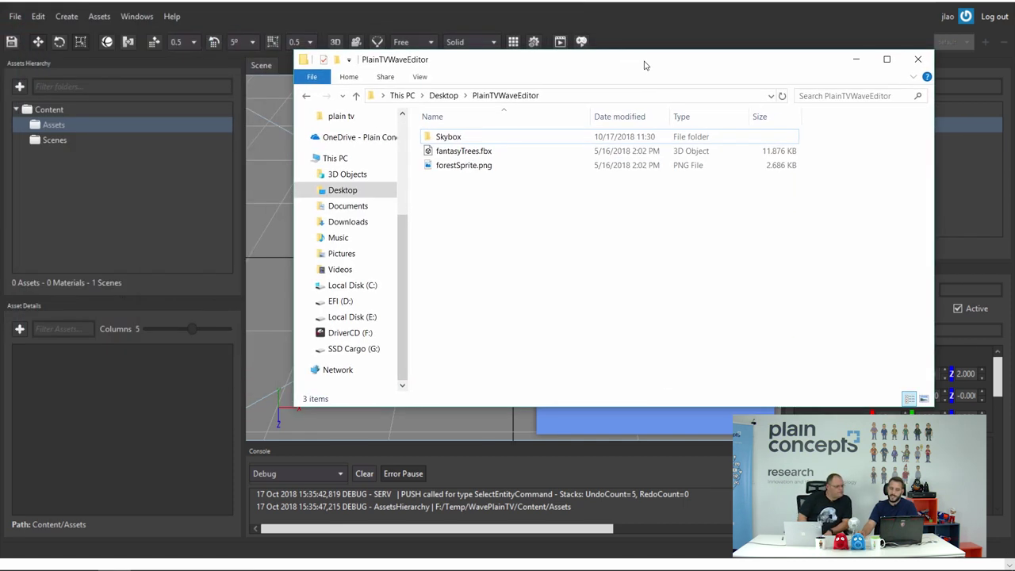
left_click(514, 153)
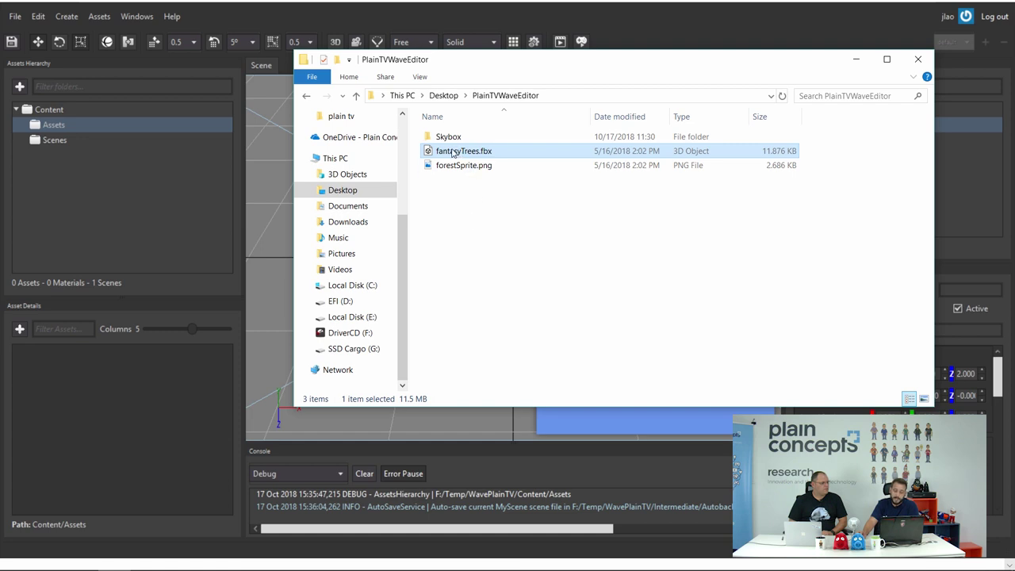
left_click_drag(453, 152, 77, 394)
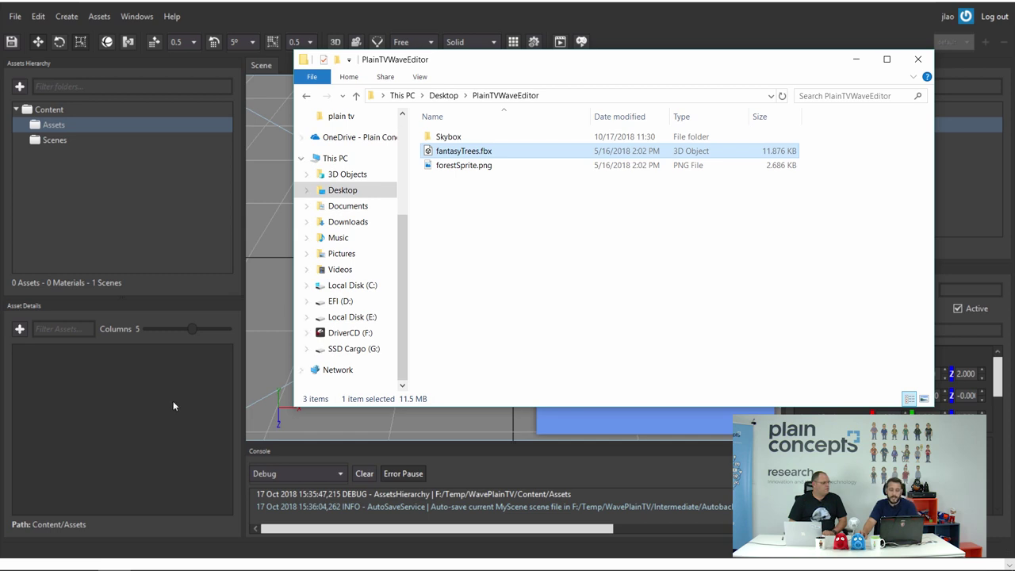
left_click(861, 62)
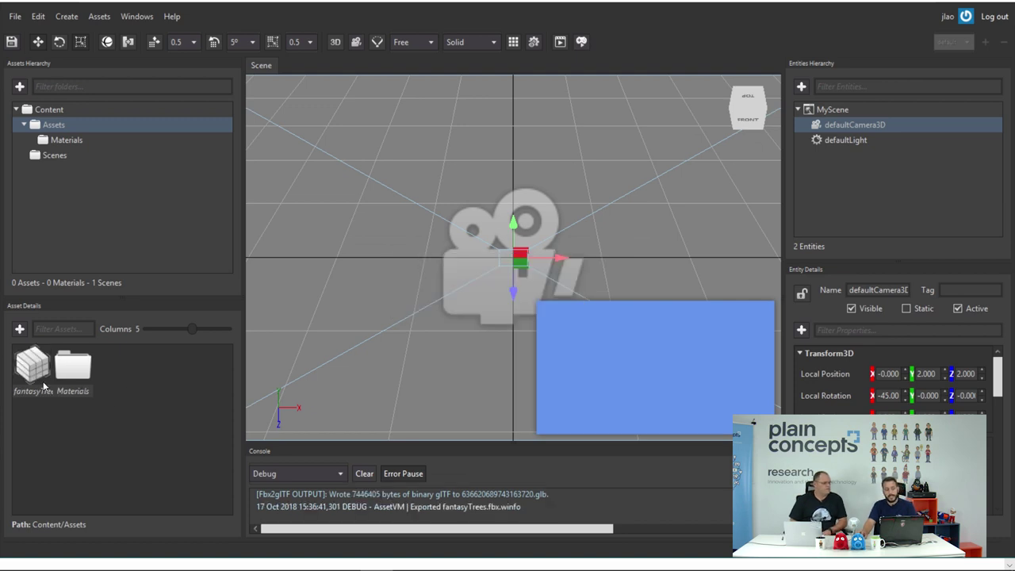
left_click(45, 364)
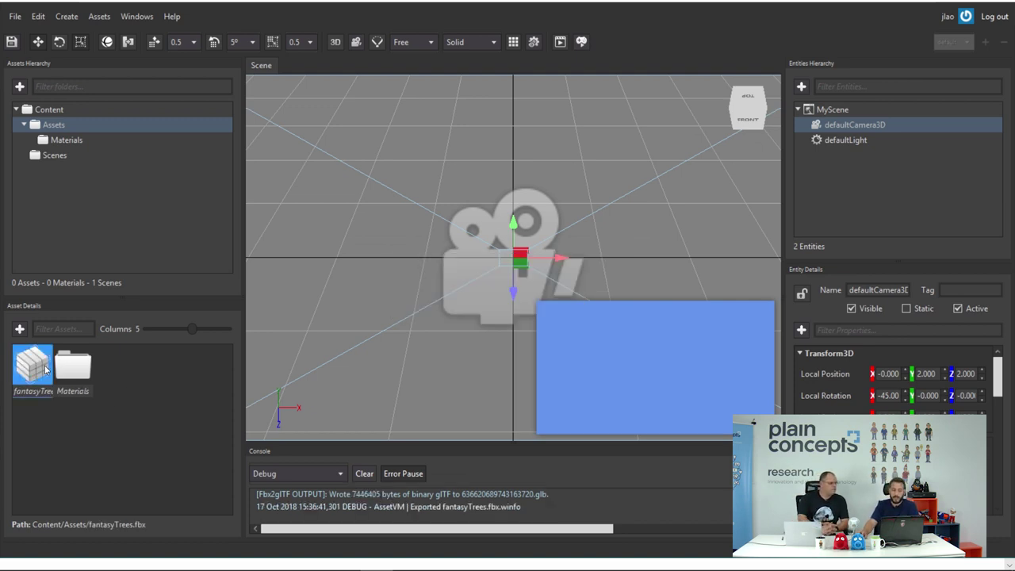
double_click(87, 365)
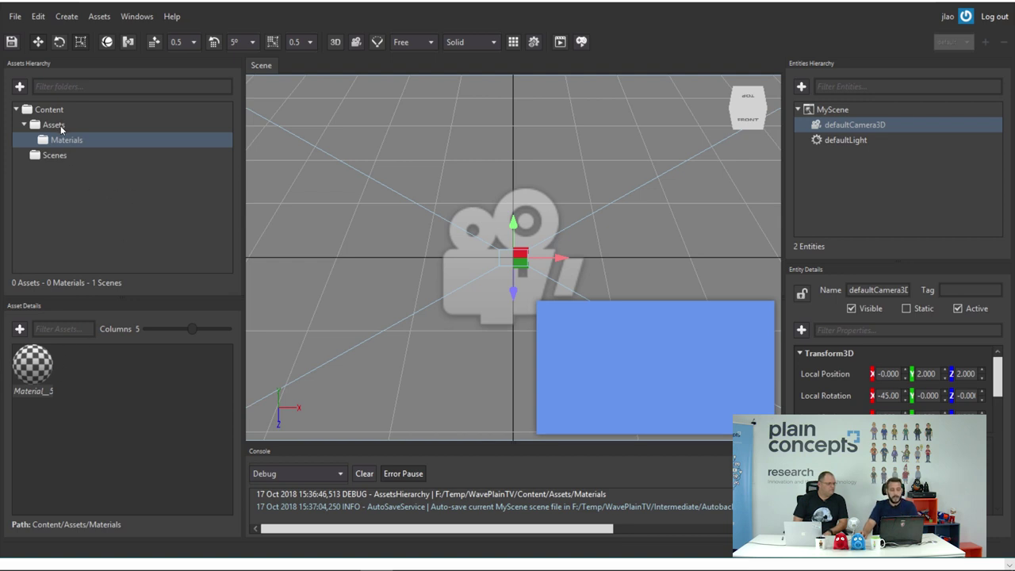
left_click(62, 127)
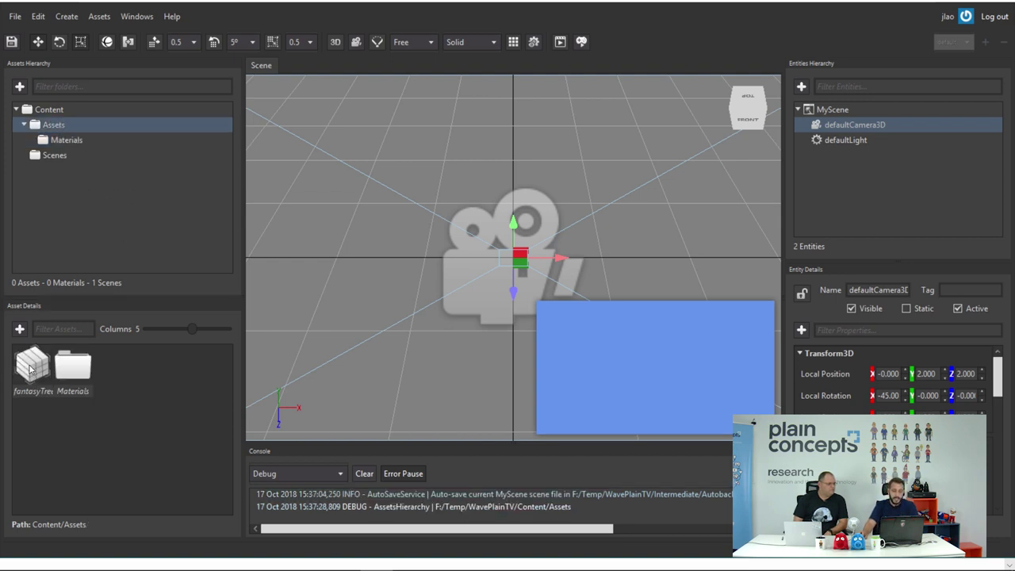
Step: Drag the fantasyTrees model into MyScene and zoom out to see the whole island
mouse_move(30, 369)
left_mouse_down()
mouse_move(528, 233)
mouse_move(531, 250)
left_mouse_up()
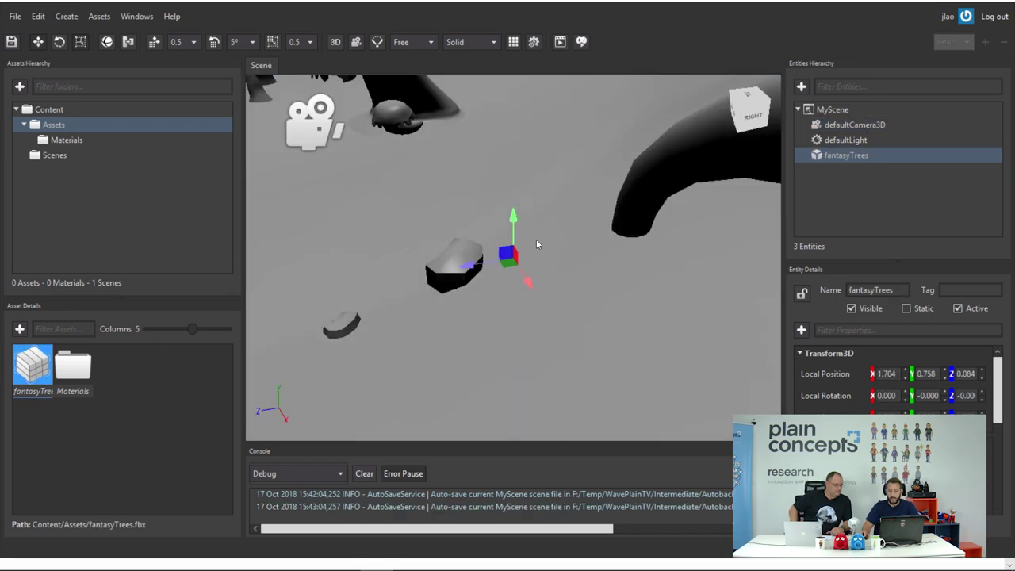
scroll(537, 239, "down", 3)
scroll(536, 239, "down", 3)
scroll(536, 239, "down", 3)
scroll(553, 234, "down", 3)
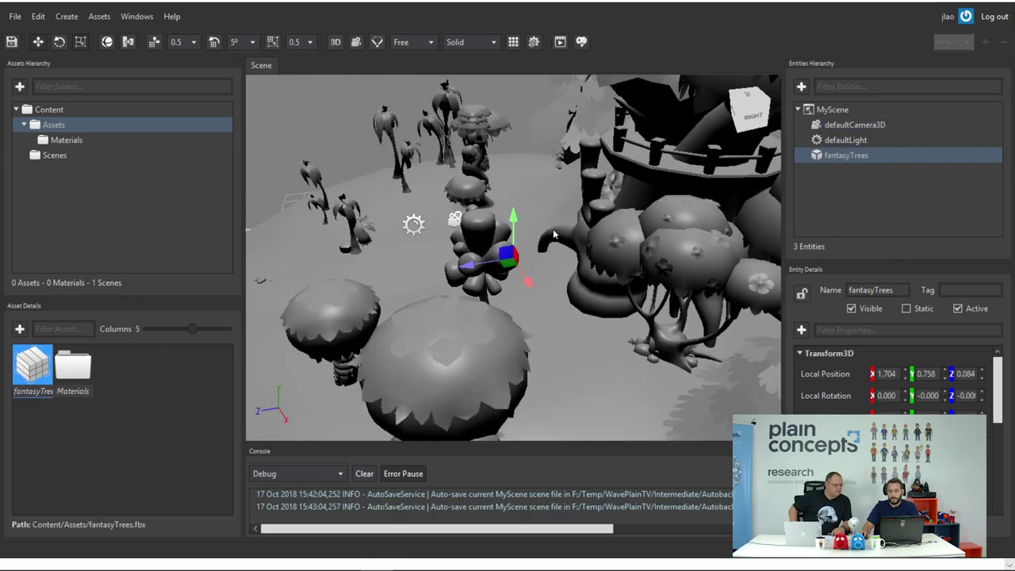
scroll(553, 234, "down", 3)
scroll(555, 226, "down", 2)
scroll(563, 211, "down", 2)
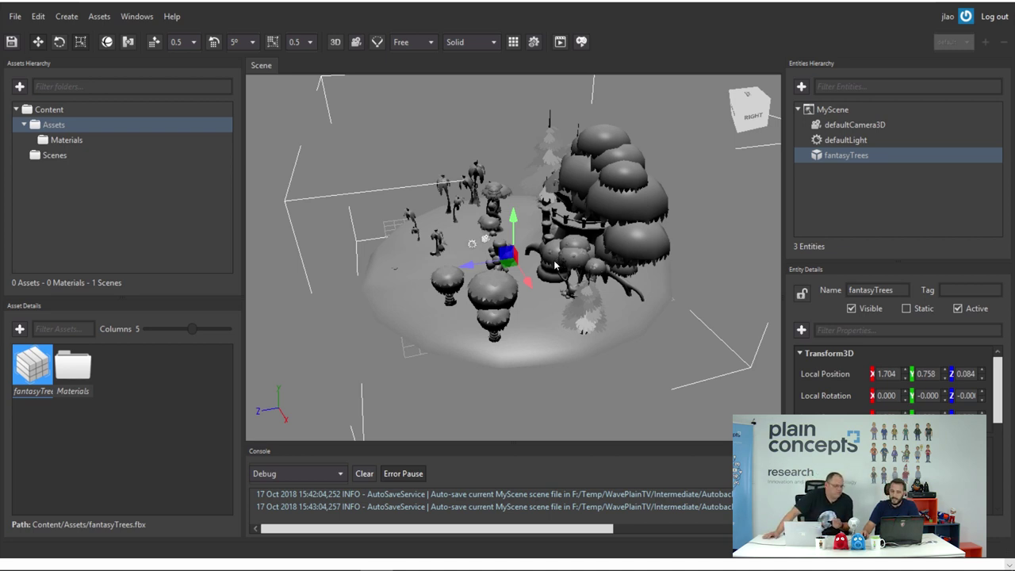
Step: Move fantasyTrees to local position 4.153, 1.330, 3.232, then cycle through rotate and scale tools
mouse_move(554, 267)
right_mouse_down()
mouse_move(651, 259)
mouse_move(540, 306)
mouse_move(487, 290)
mouse_move(562, 309)
right_mouse_up()
key("d")
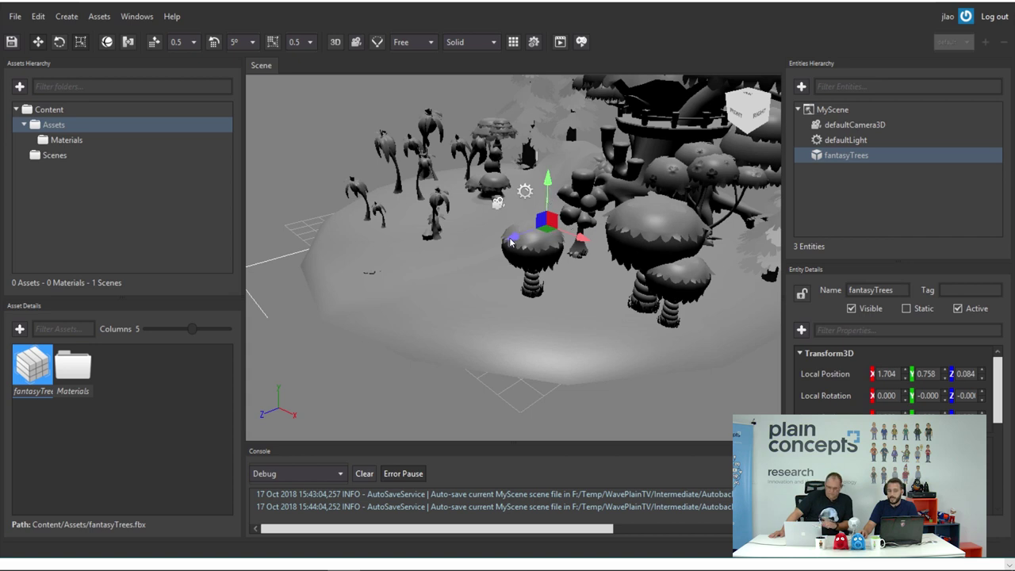
left_click_drag(486, 256, 449, 271)
mouse_move(512, 207)
left_mouse_down()
mouse_move(539, 226)
mouse_move(312, 242)
left_mouse_up()
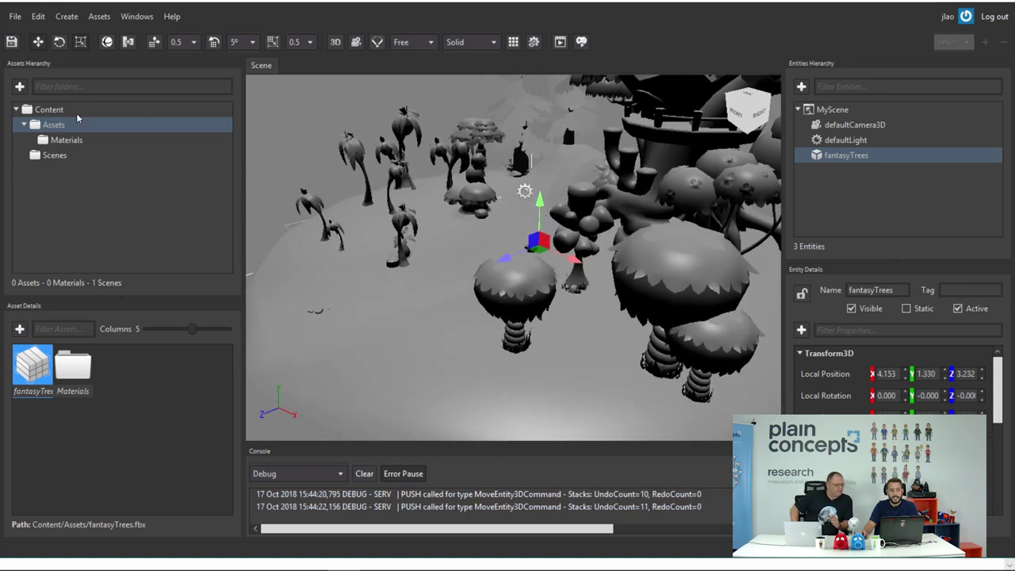
left_click(58, 41)
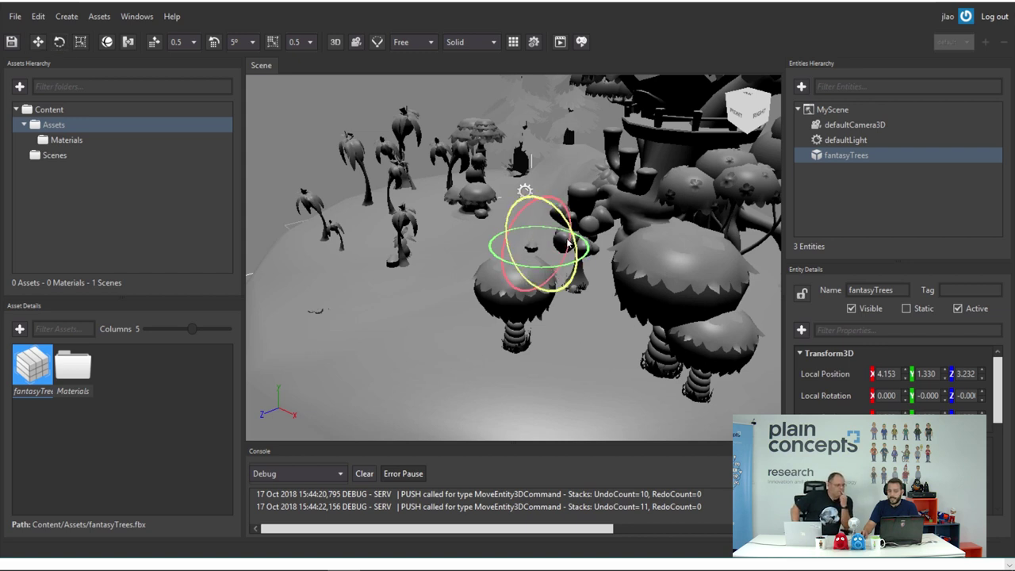
left_click(81, 43)
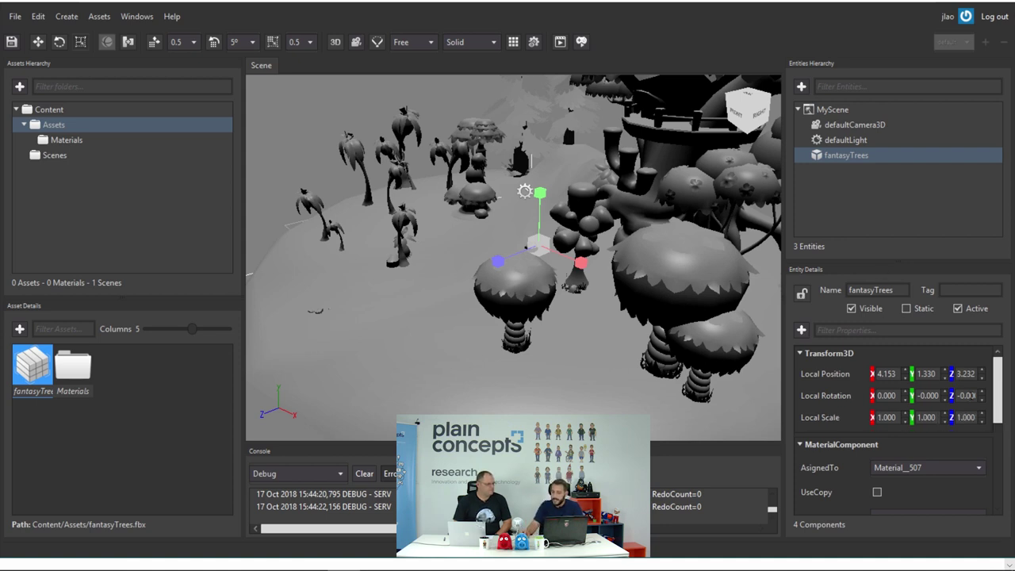
left_click_drag(999, 392, 999, 397)
scroll(897, 408, "down", 5)
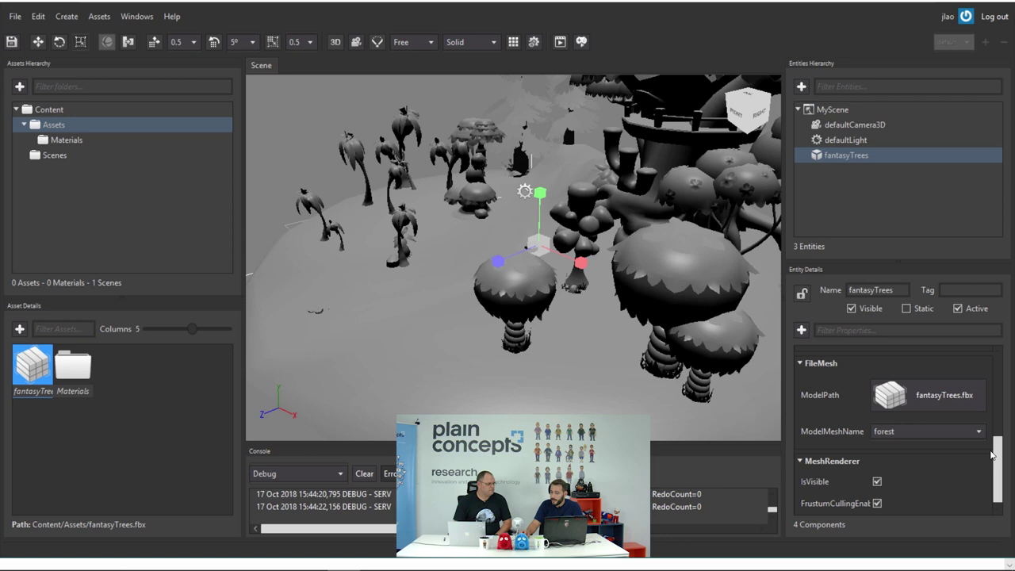
scroll(1004, 440, "up", 2)
scroll(1004, 441, "up", 1)
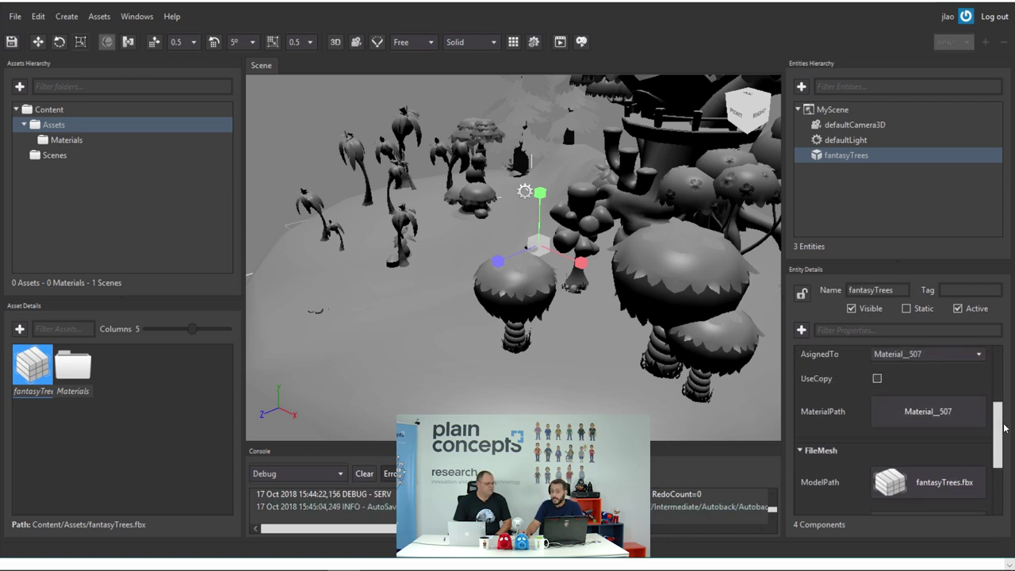
scroll(1004, 420, "down", 3)
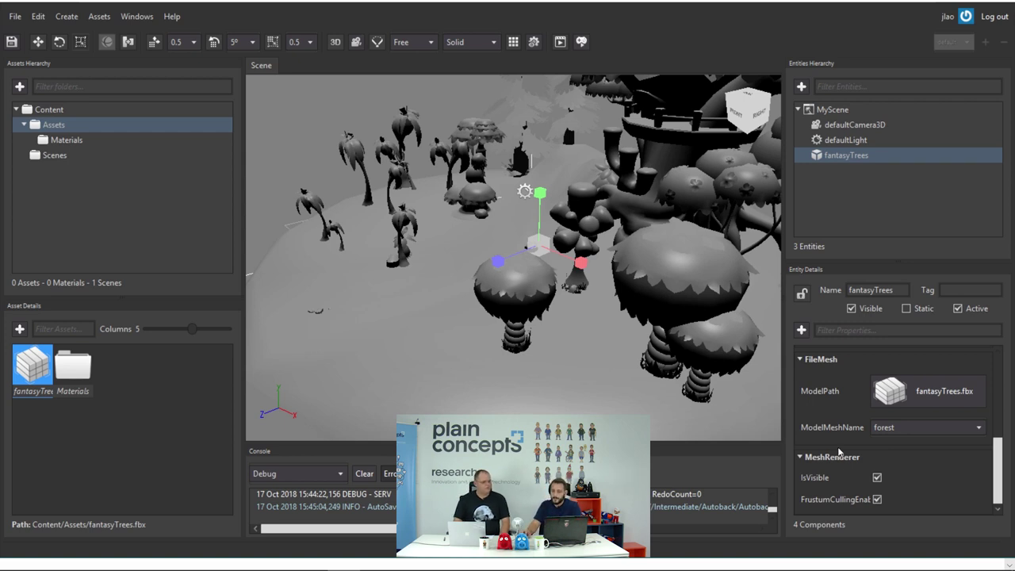
scroll(839, 451, "up", 5)
Step: Set the fantasyTrees local position to 0, 0, 0
type("0")
key("Tab")
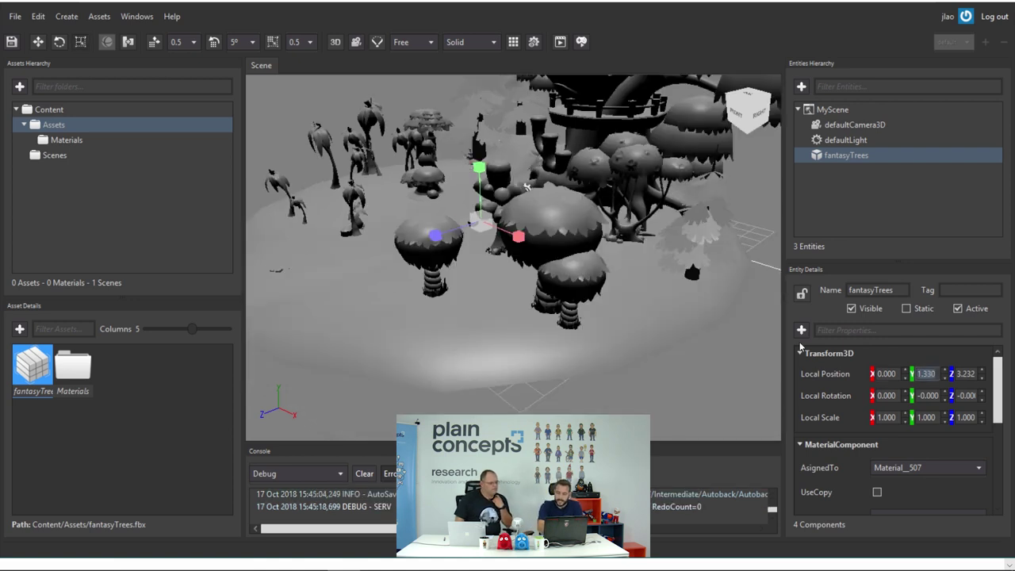
type("0")
key("Tab")
type("0")
key("Return")
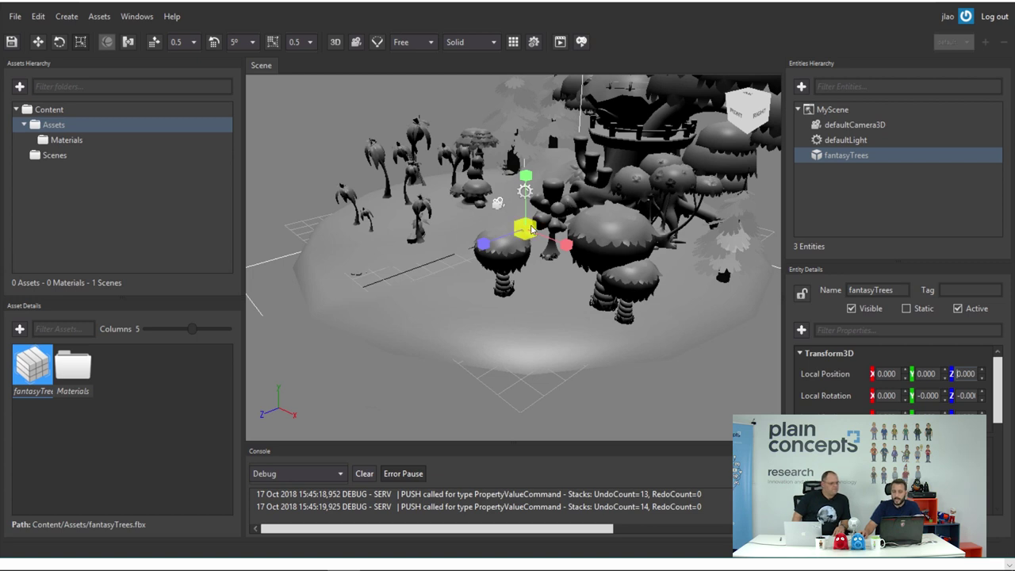
left_click(74, 61)
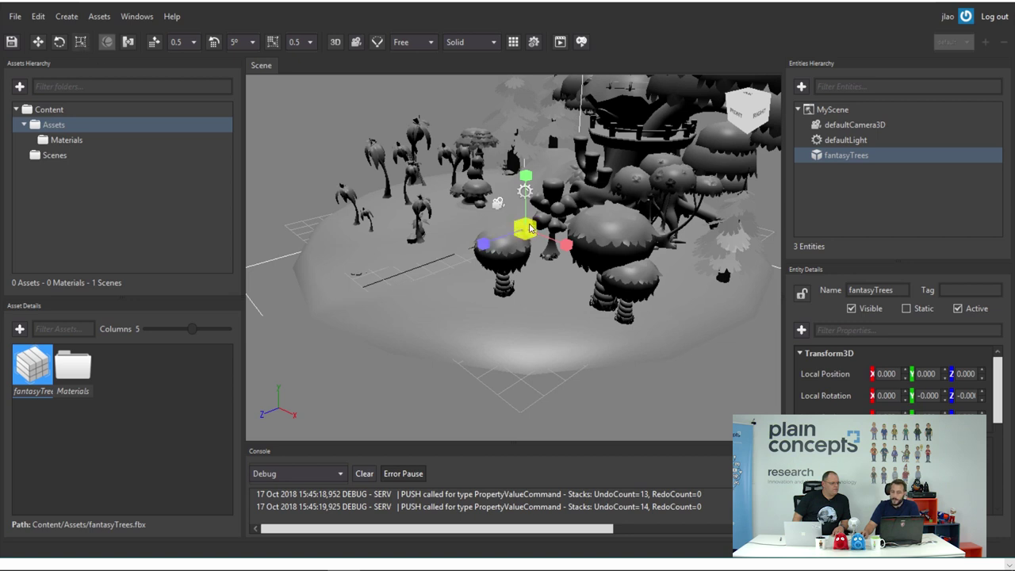
Step: Scale fantasyTrees down slightly with the centre scale cube, then orbit around the island
scroll(530, 230, "down", 2)
scroll(527, 234, "down", 3)
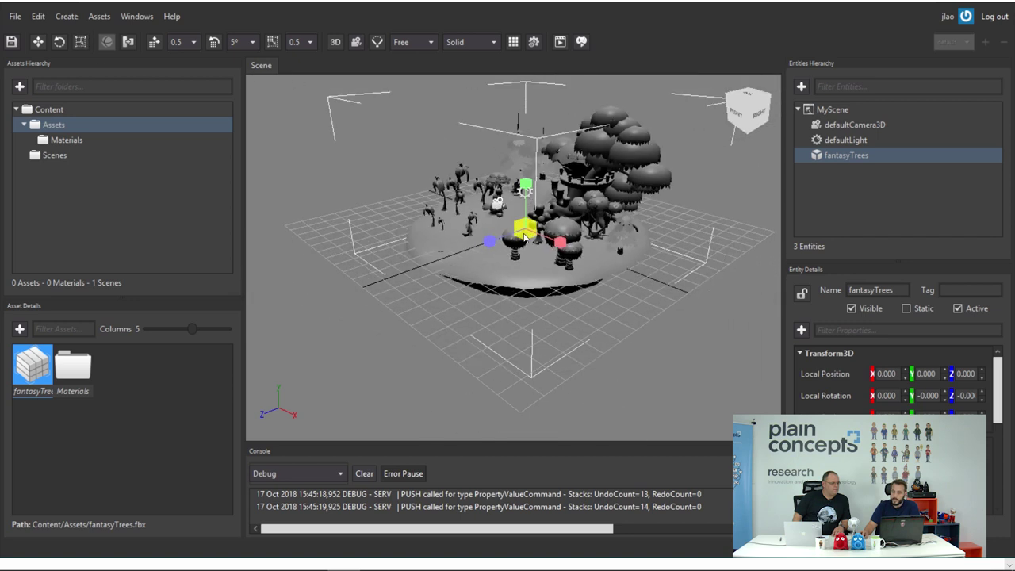
scroll(524, 237, "down", 1)
scroll(522, 242, "down", 1)
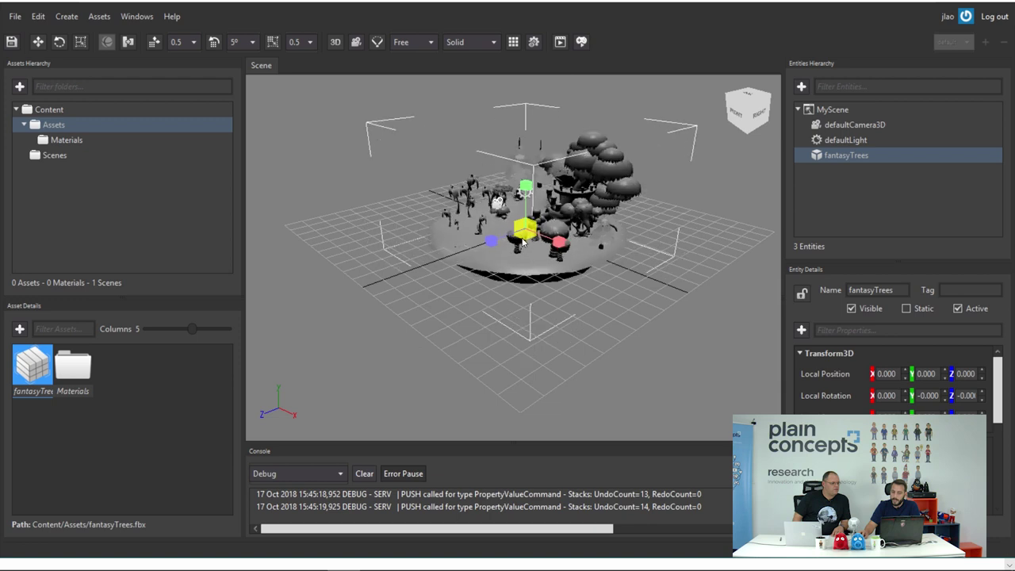
left_click_drag(523, 242, 569, 266)
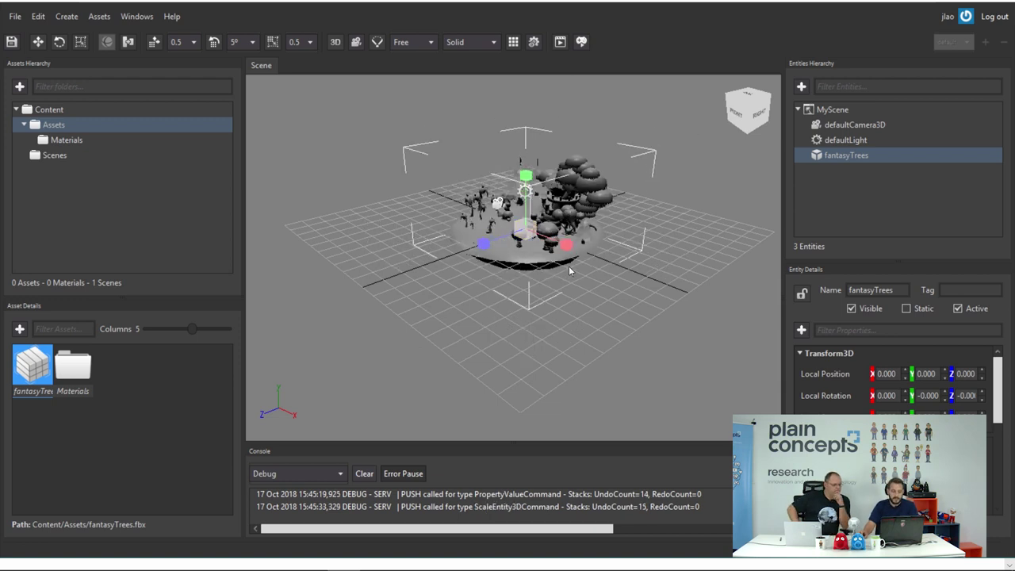
scroll(569, 265, "up", 1)
scroll(569, 261, "up", 1)
scroll(570, 255, "up", 2)
scroll(570, 249, "up", 2)
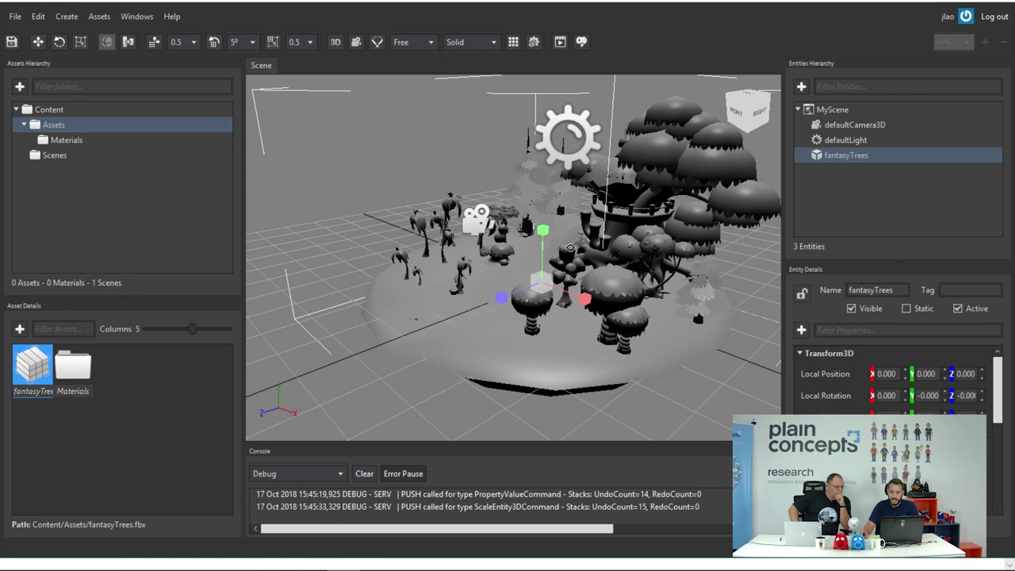
middle_click_drag(571, 248, 619, 218)
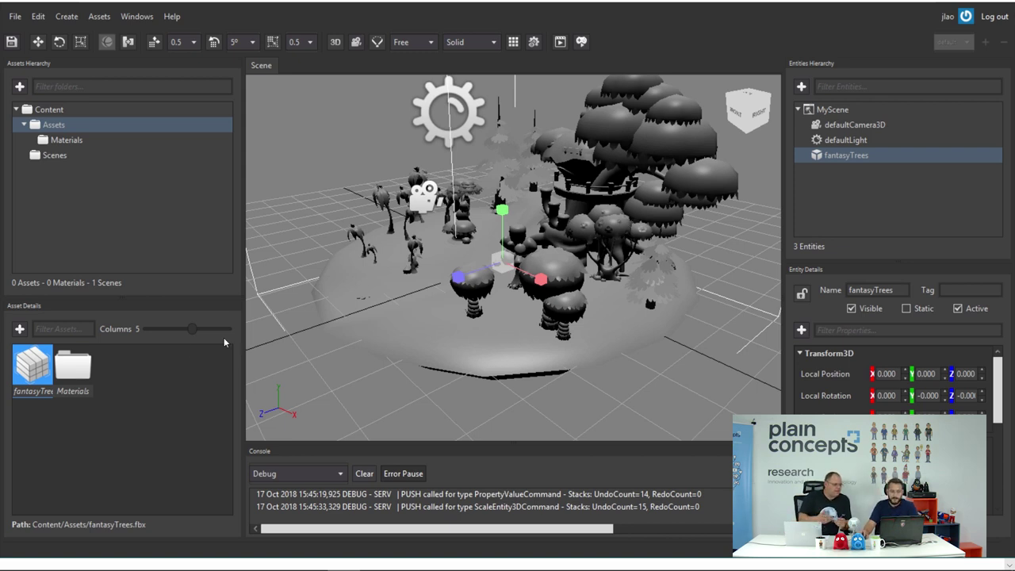
Step: Drag forestSprite.png from the PlainTVWaveEditor folder in File Explorer into the Materials assets folder
double_click(79, 366)
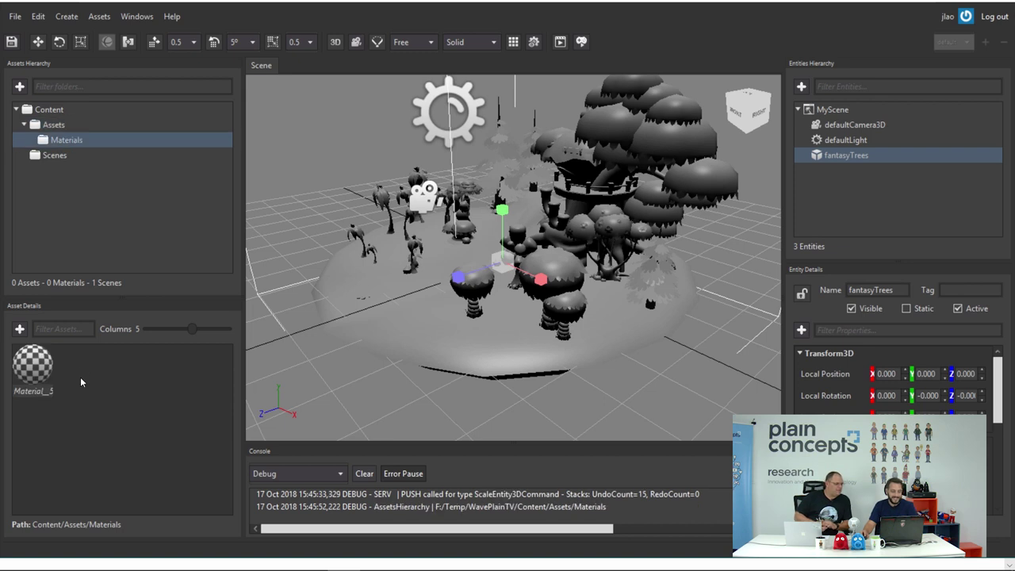
key("alt+Tab")
key("alt+Tab")
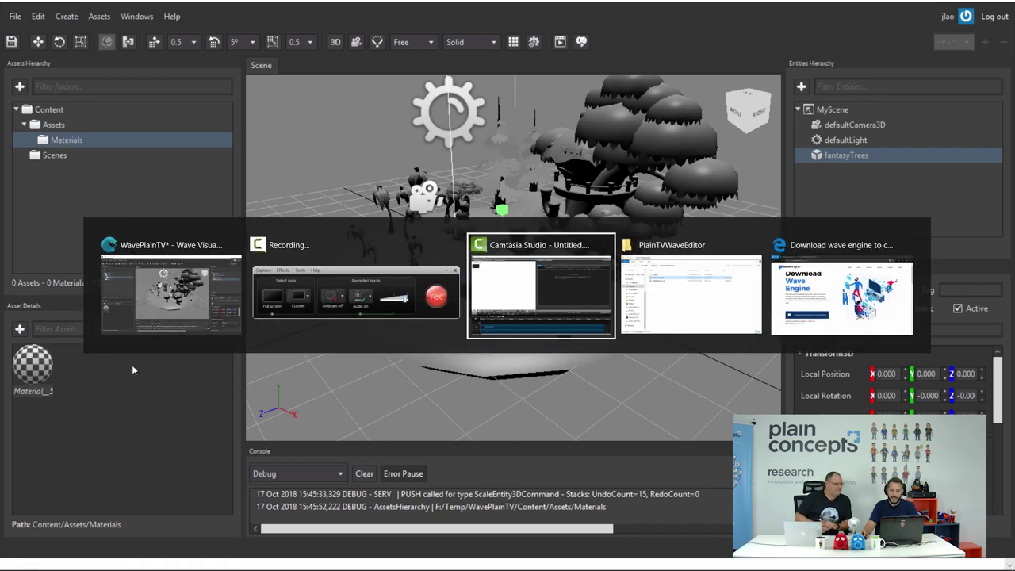
key("alt+Tab")
mouse_move(479, 168)
left_mouse_down()
mouse_move(185, 367)
mouse_move(145, 377)
left_mouse_up()
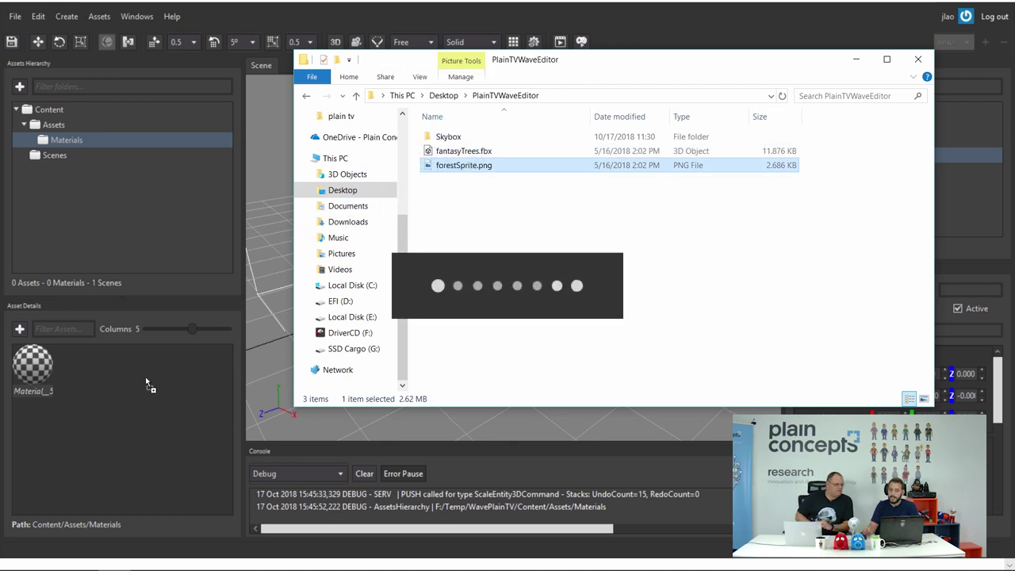
left_click(372, 16)
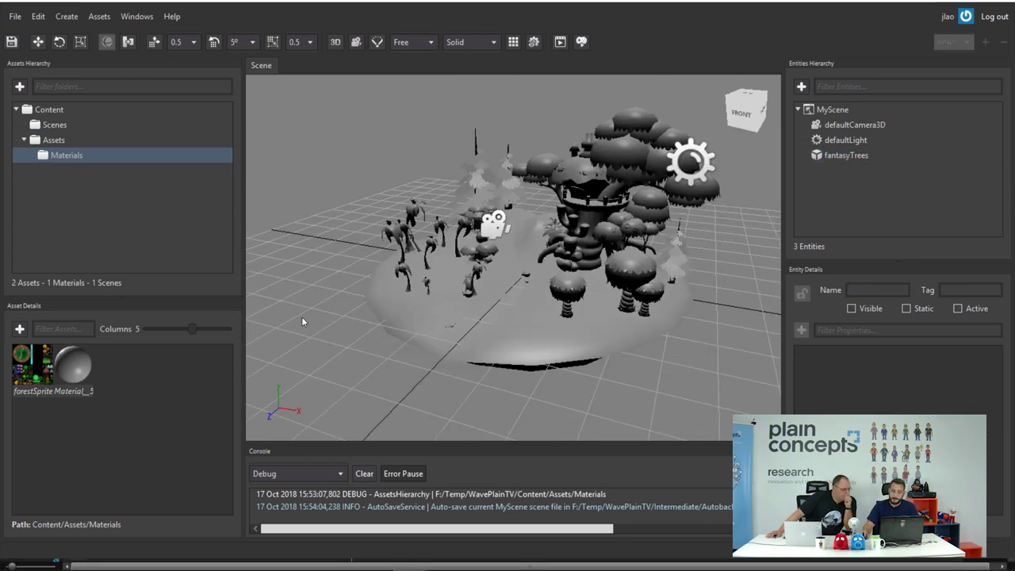
Step: Open the trees' Material_507 in the Material Editor
left_click(75, 362)
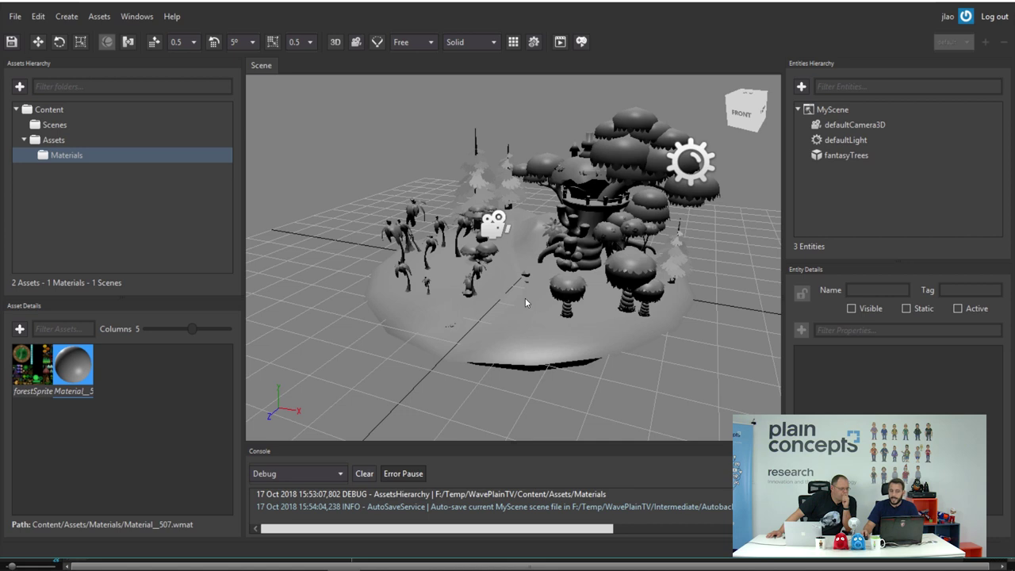
double_click(78, 375)
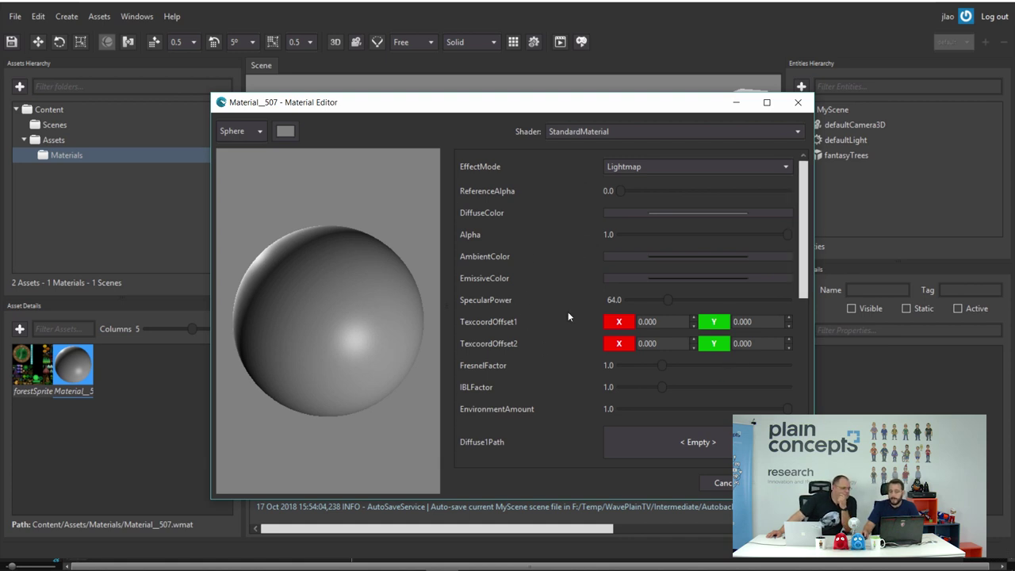
scroll(801, 243, "down", 3)
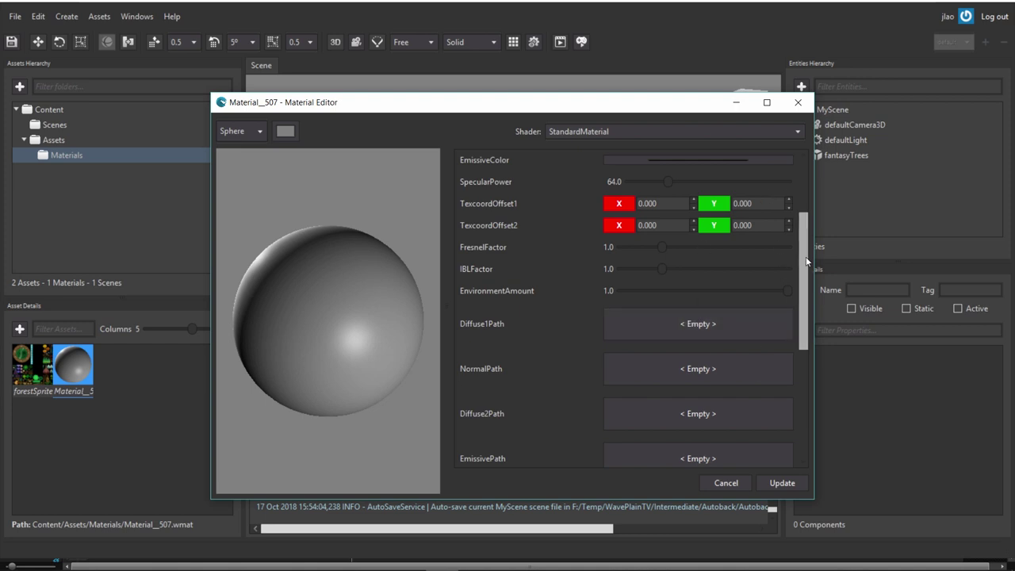
scroll(809, 269, "down", 3)
scroll(814, 246, "up", 5)
scroll(803, 317, "down", 5)
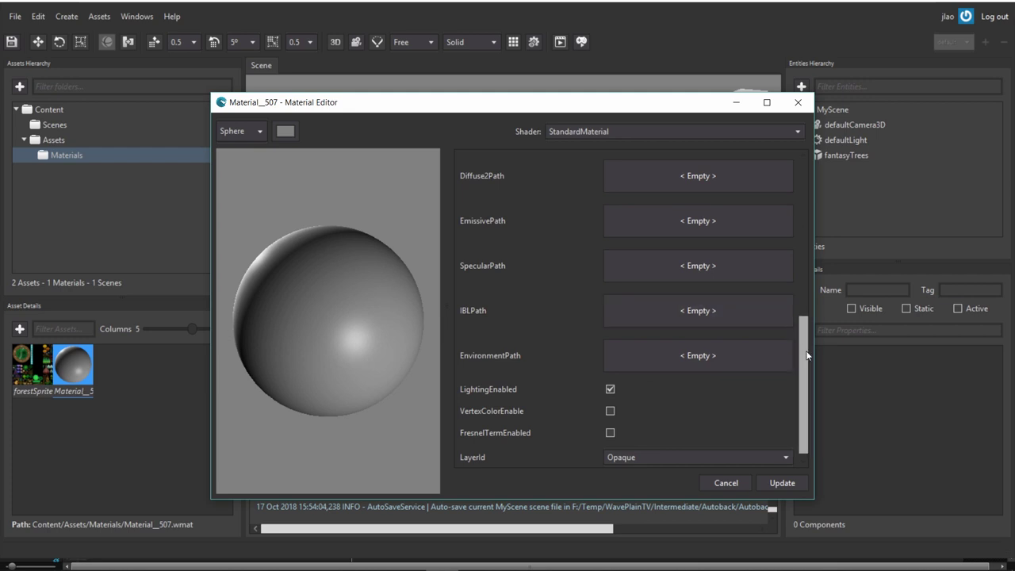
scroll(809, 329, "up", 1)
scroll(805, 329, "up", 2)
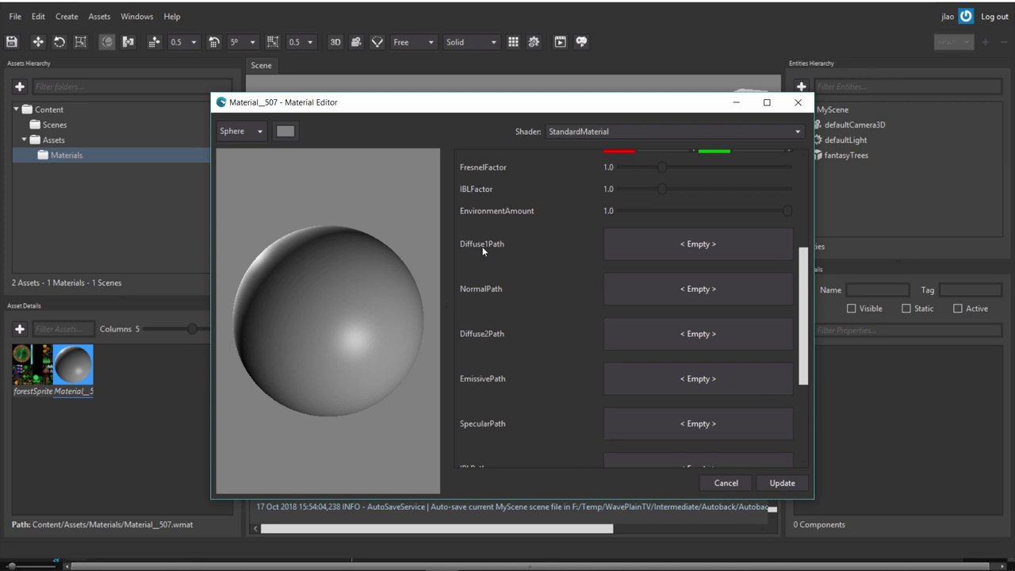
Step: Set Material_507's Diffuse1Path to forestSprite.png and apply the update
left_click(642, 245)
left_click(607, 77)
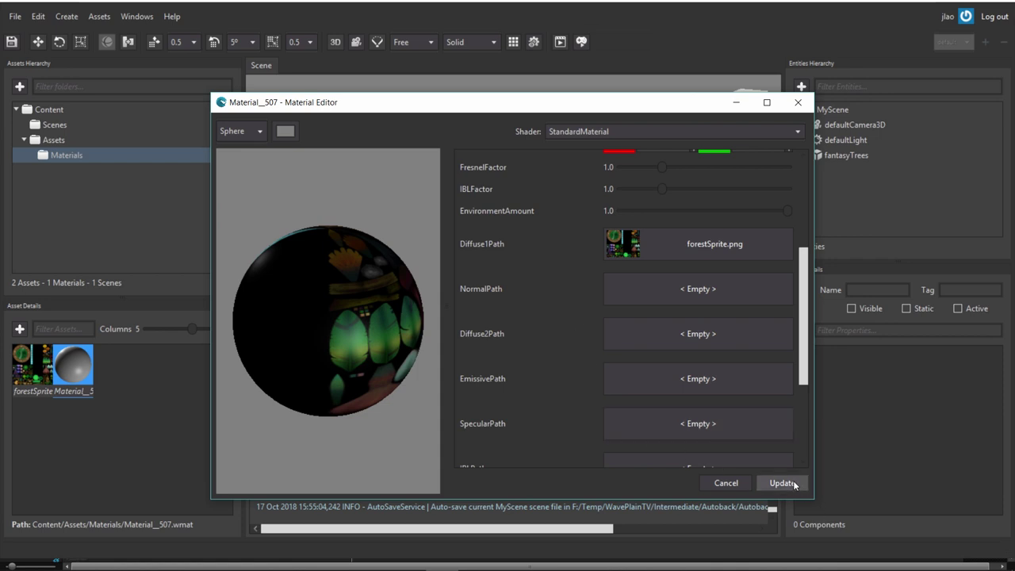
left_click(786, 483)
left_click(741, 489)
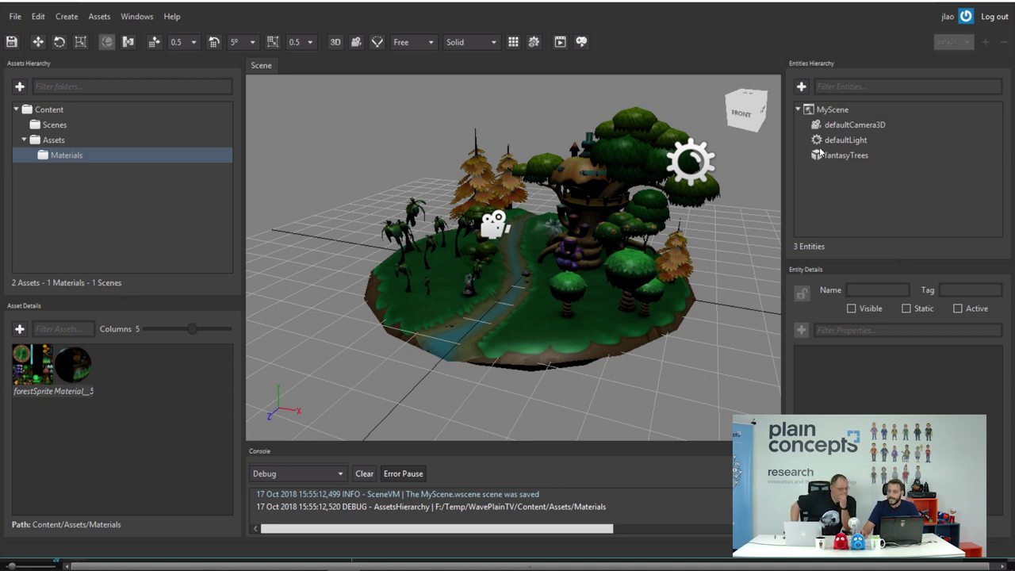
left_click(845, 126)
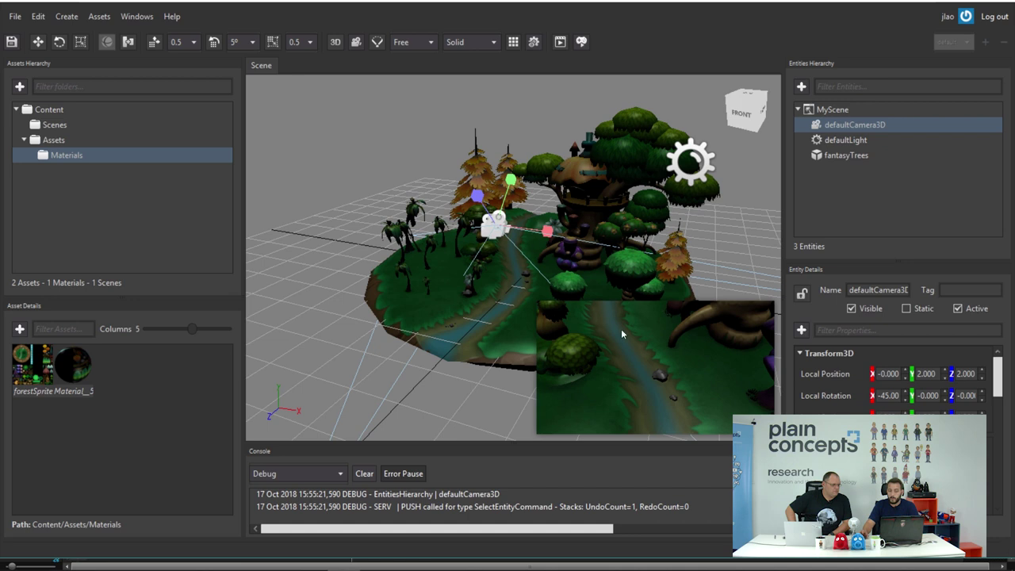
Step: Switch defaultCamera3D's transform handles to world axes and orbit to the island's right side
key("x")
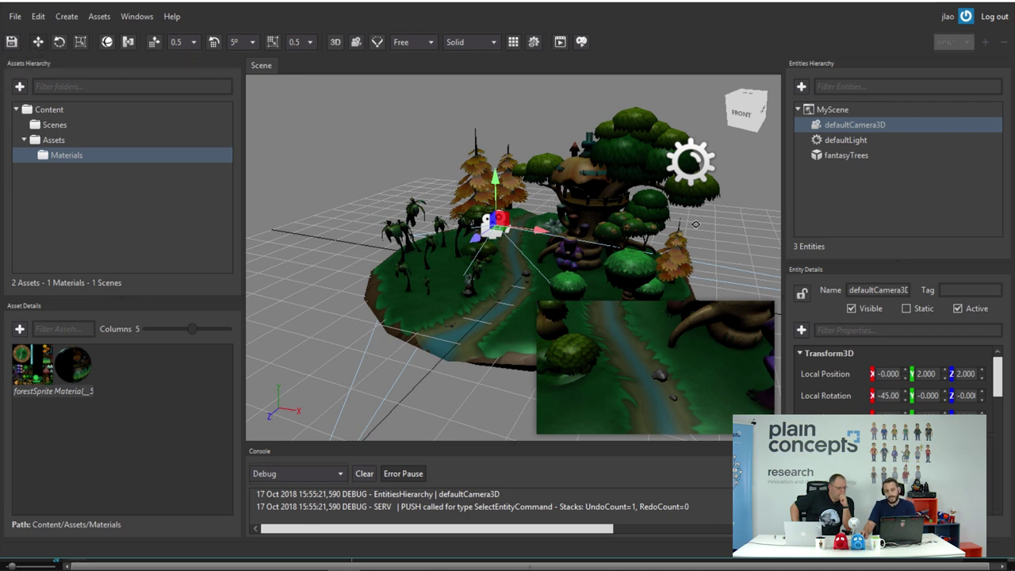
right_click_drag(695, 225, 536, 228)
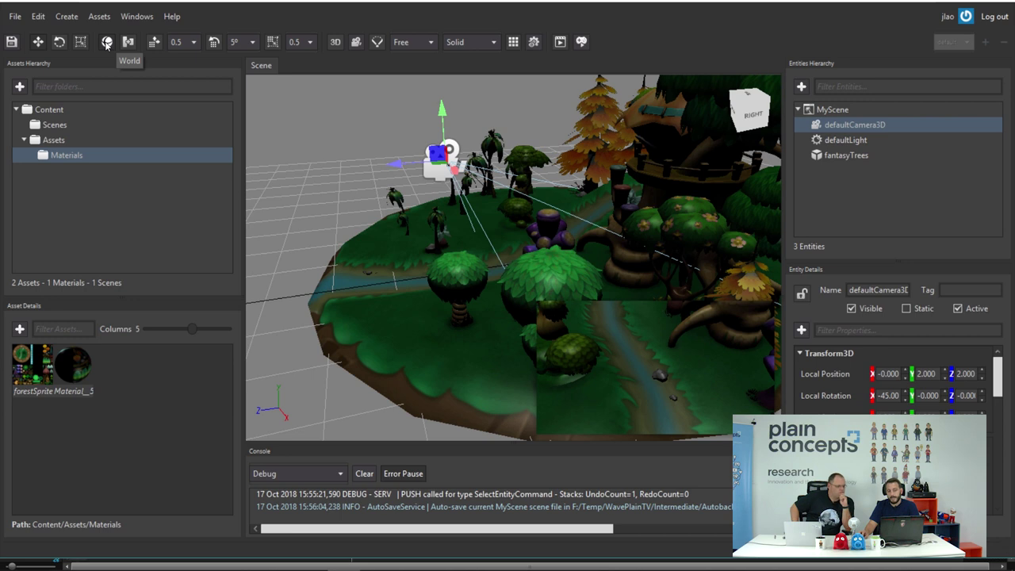
Step: With the gizmo in Local orientation, move defaultCamera3D back until Local Position Y and Z read 5.065
left_click(106, 44)
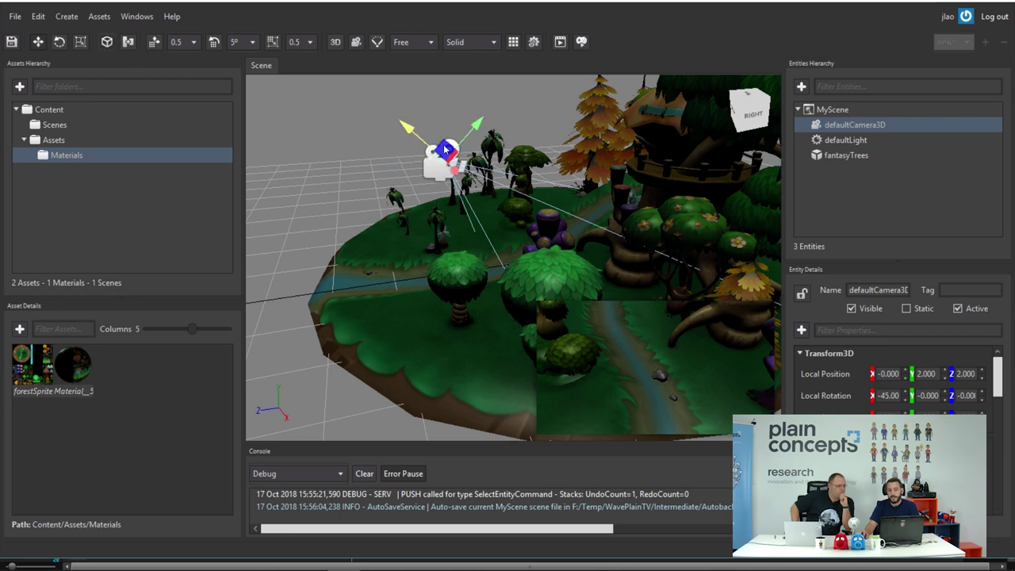
left_click(105, 46)
left_click(106, 46)
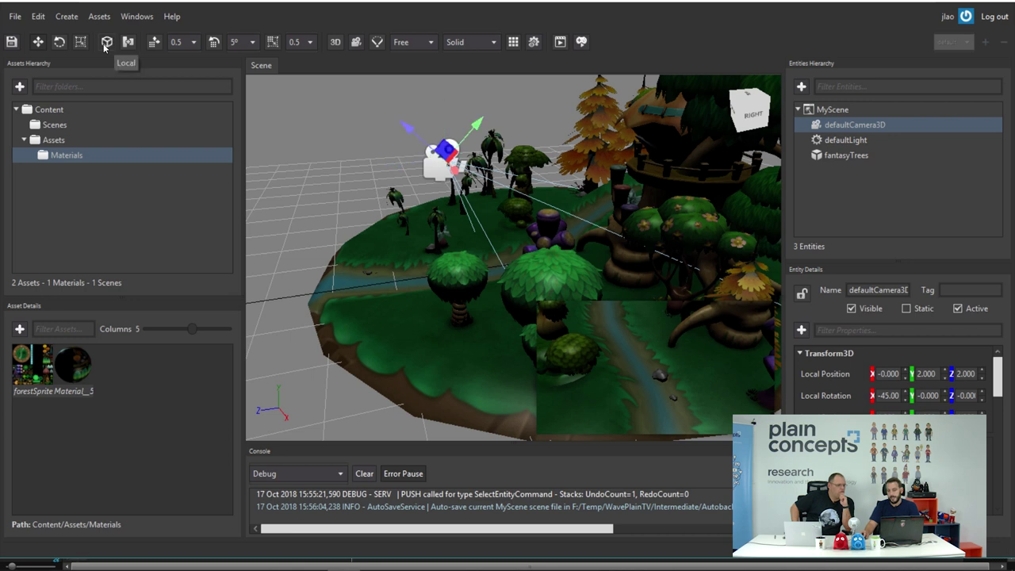
mouse_move(405, 136)
left_mouse_down()
mouse_move(150, 8)
mouse_move(159, 16)
left_mouse_up()
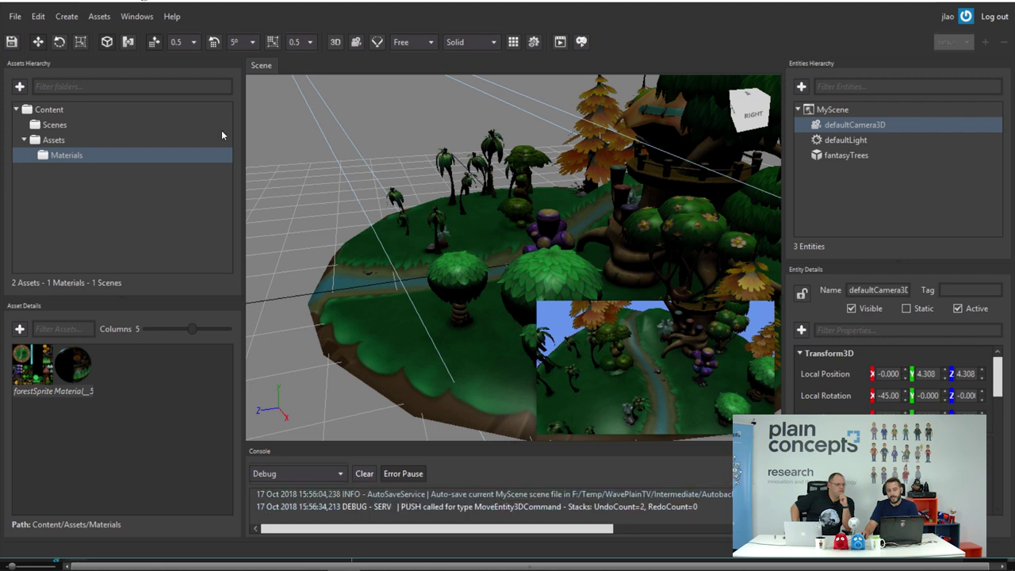
scroll(471, 251, "up", 3)
scroll(471, 251, "down", 3)
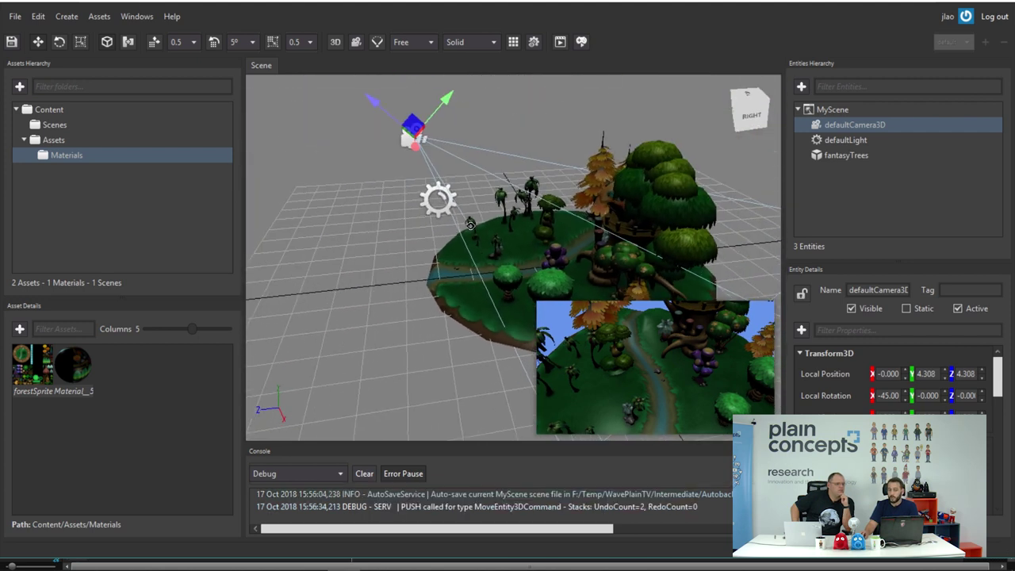
mouse_move(392, 144)
middle_mouse_down()
mouse_move(515, 154)
mouse_move(471, 172)
mouse_move(467, 236)
mouse_move(508, 235)
middle_mouse_up()
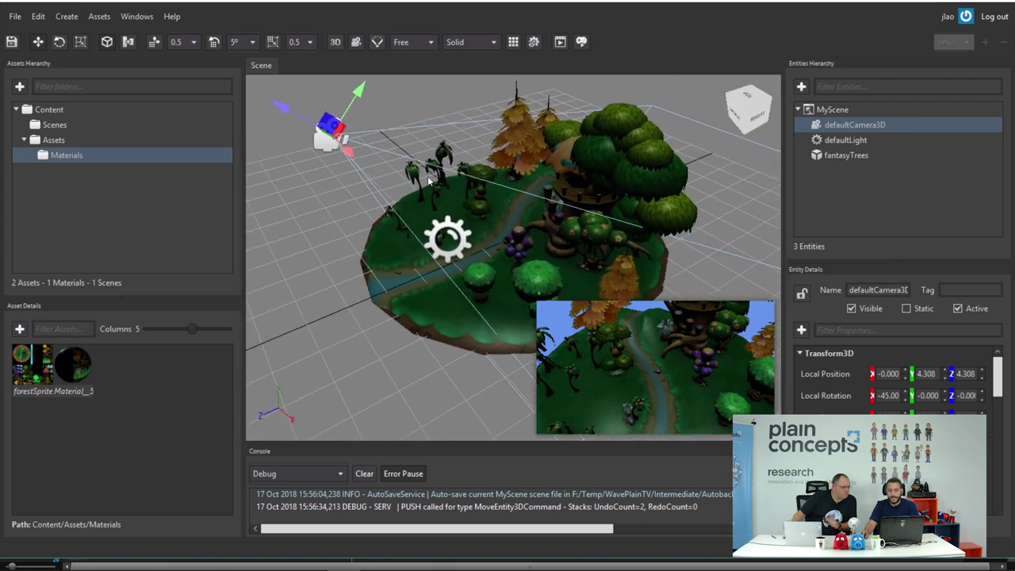
left_click_drag(281, 124, 233, 82)
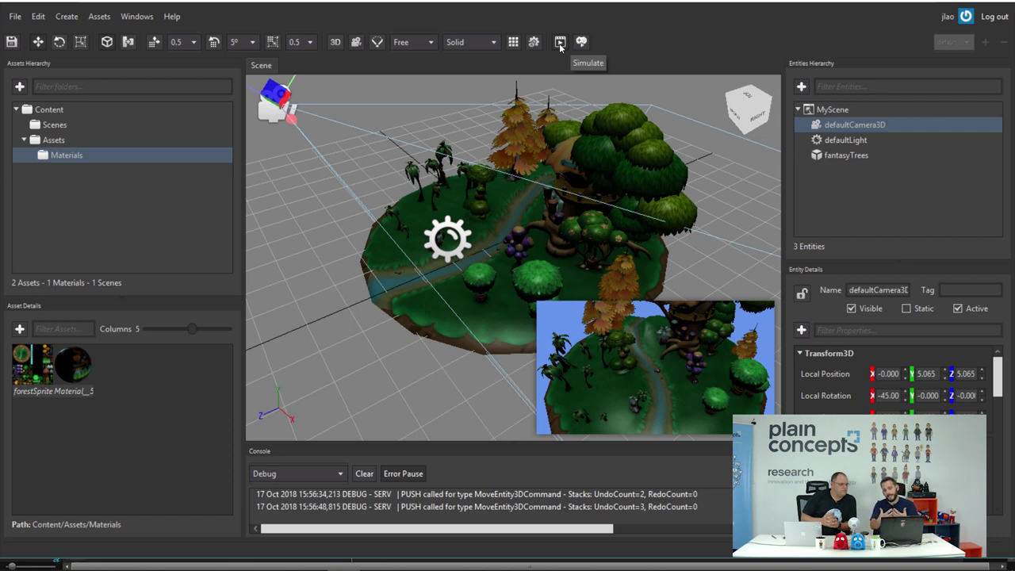
left_click(559, 43)
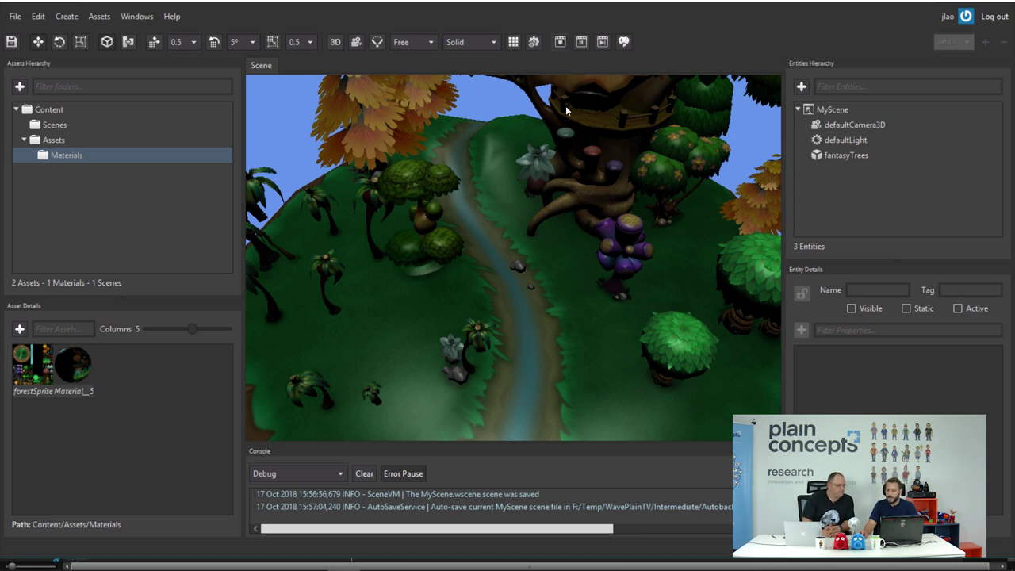
left_click(561, 43)
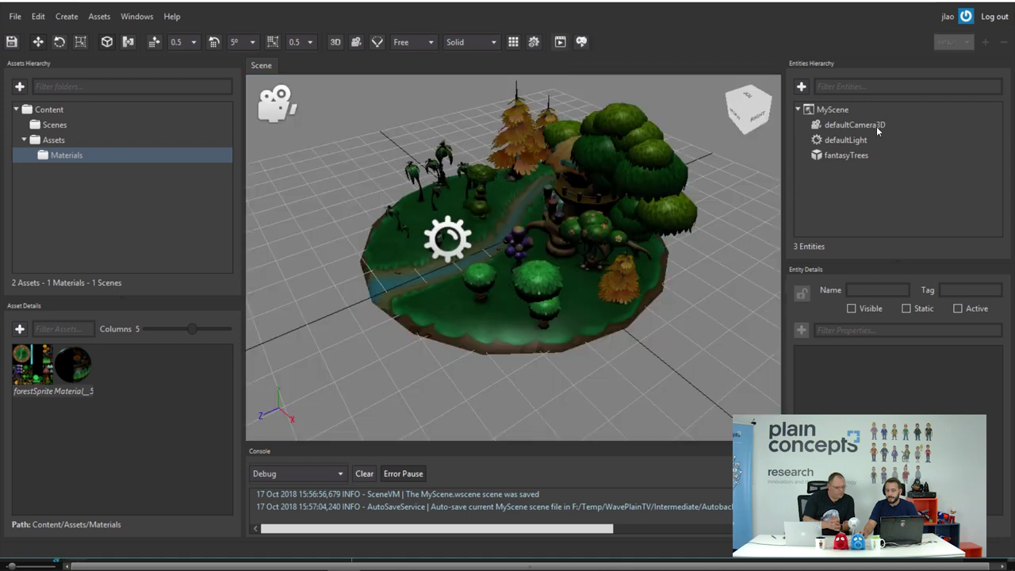
left_click(877, 126)
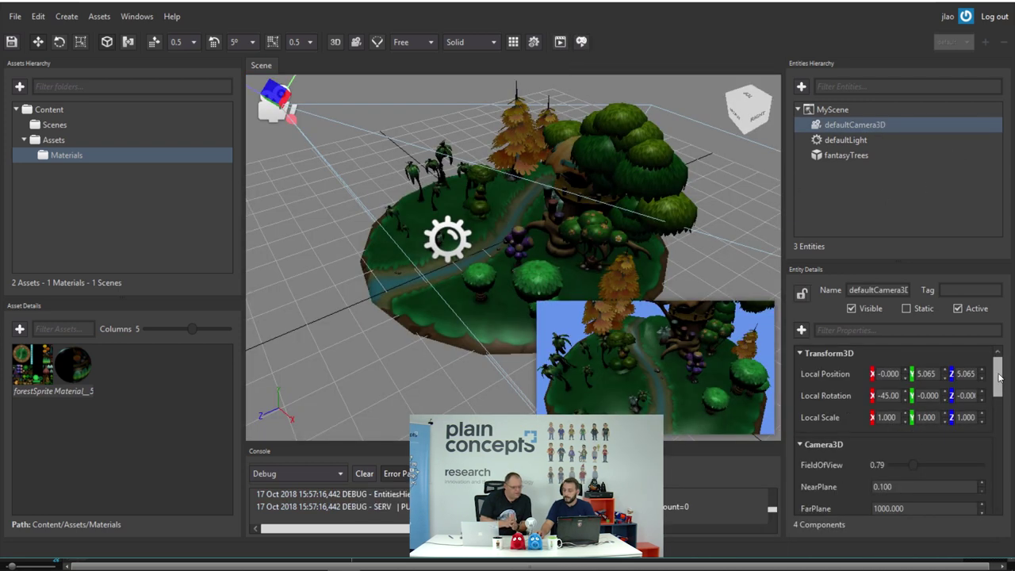
scroll(1000, 377, "down", 3)
scroll(1000, 377, "up", 3)
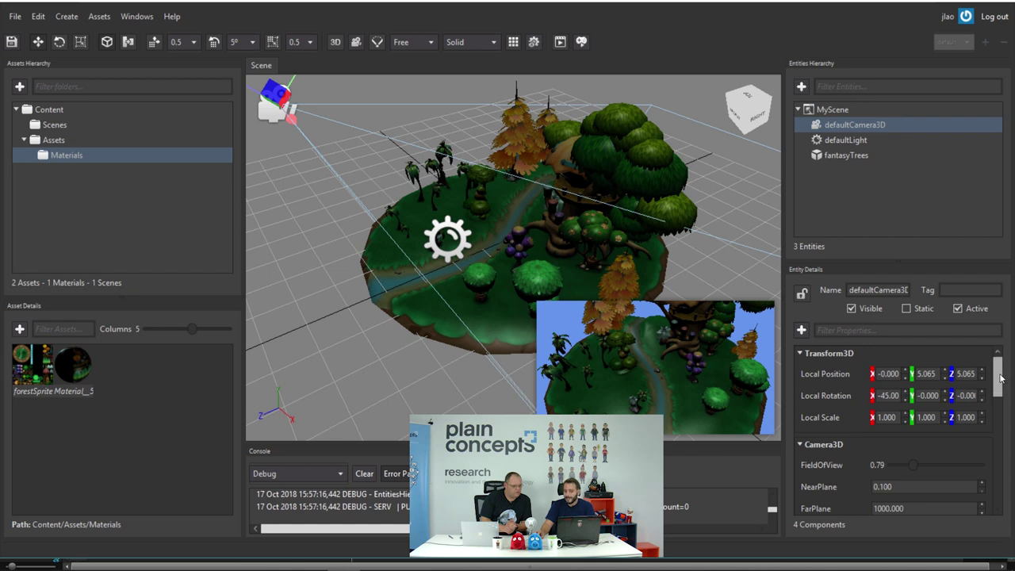
Step: Scroll Entity Details past Camera3D and SoundListener3D to the FreeCamera3DBehavior component
left_click_drag(1001, 386, 999, 474)
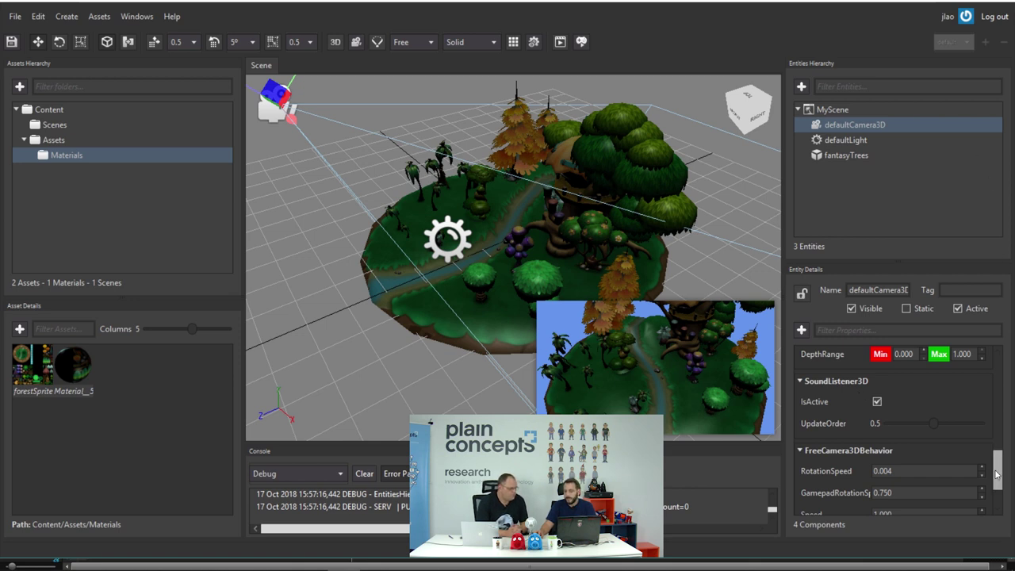
scroll(920, 444, "down", 2)
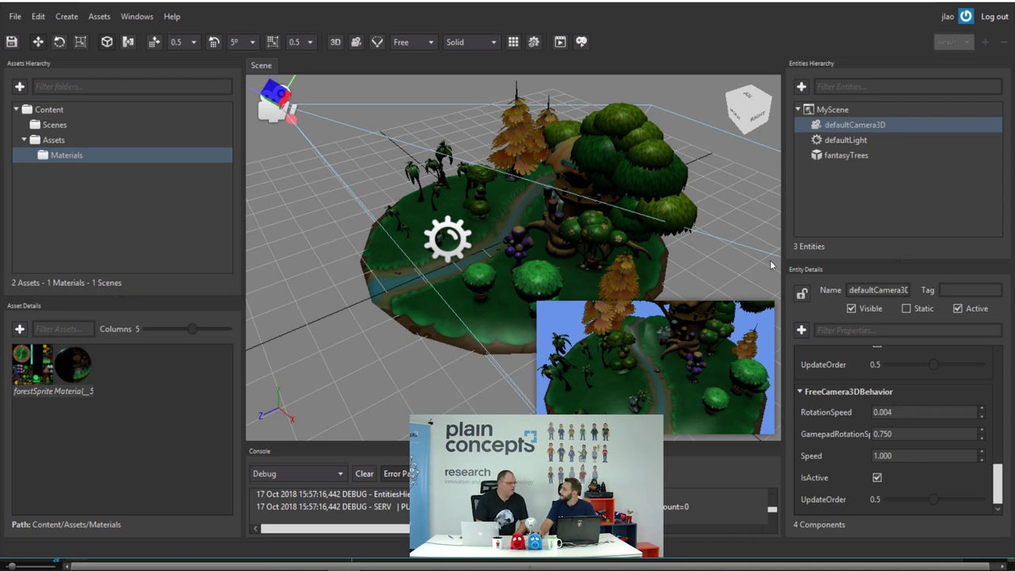
left_click(561, 41)
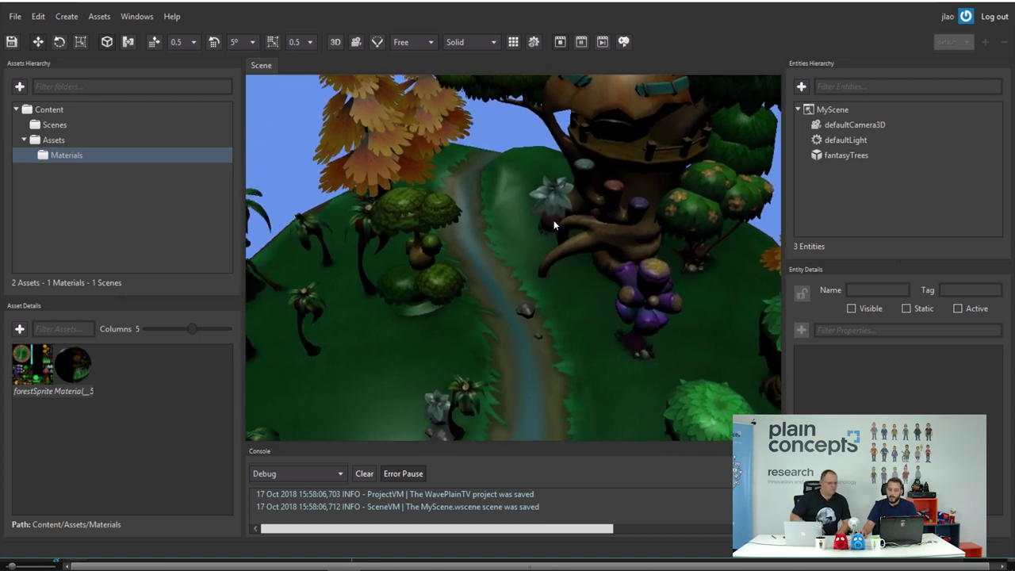
left_click(560, 41)
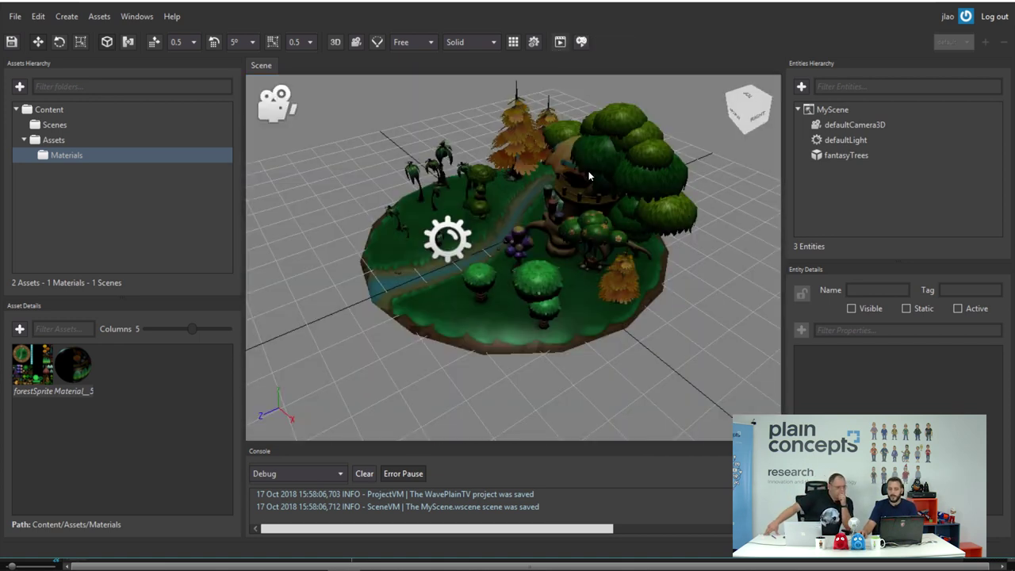
right_click_drag(591, 314, 577, 82)
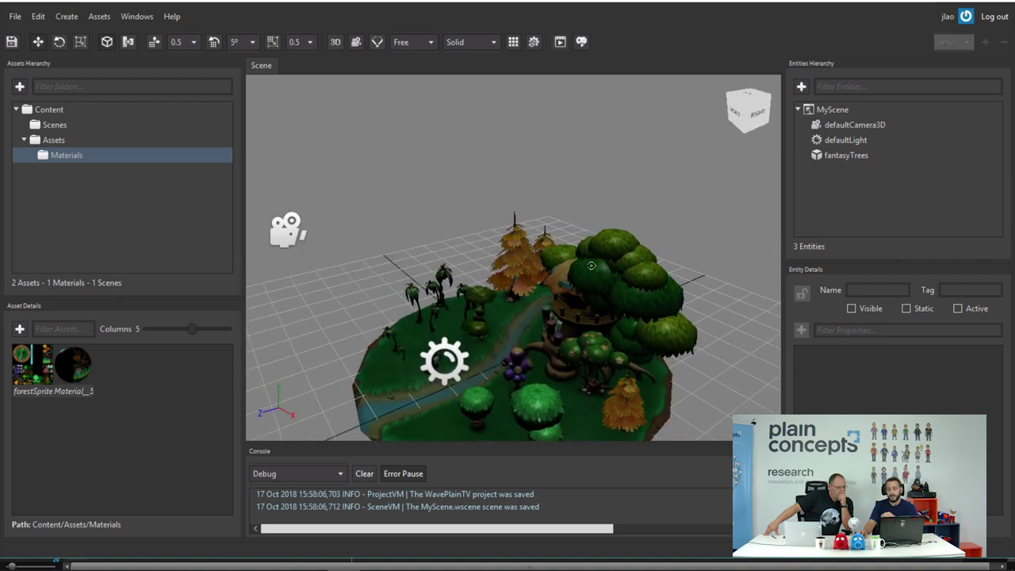
left_click(560, 41)
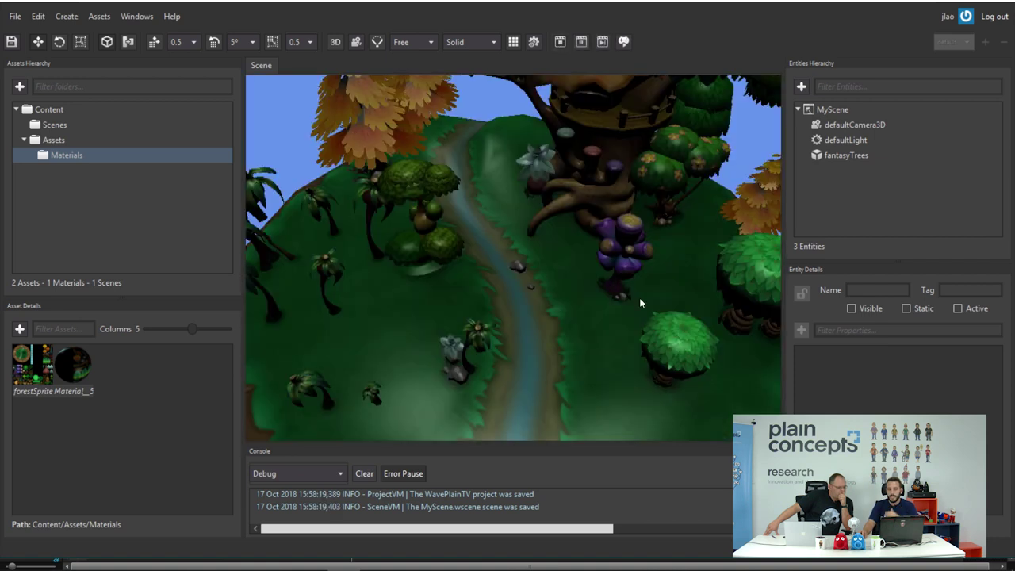
mouse_move(658, 227)
right_mouse_down()
mouse_move(476, 254)
mouse_move(528, 258)
right_mouse_up()
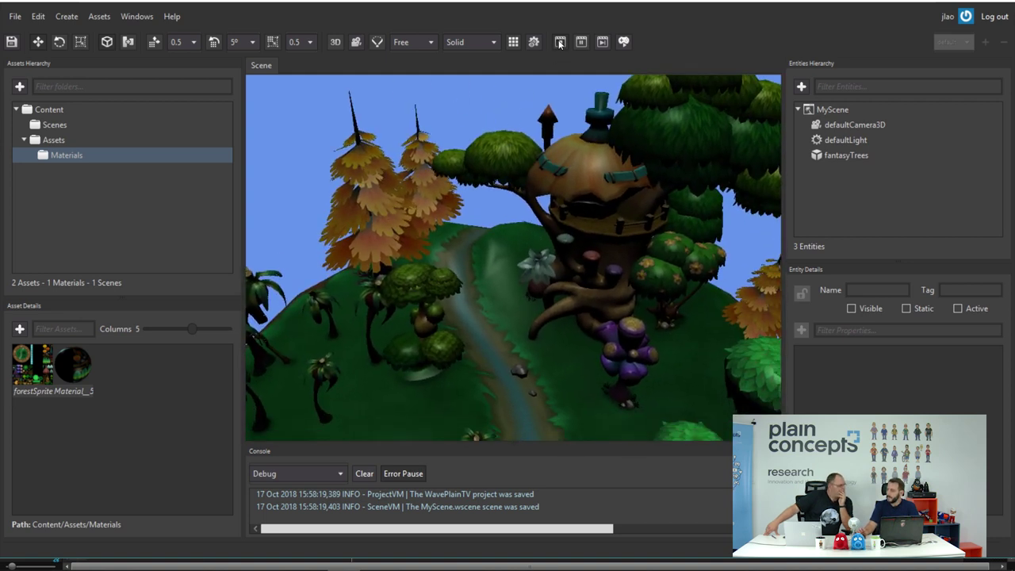
left_click(560, 41)
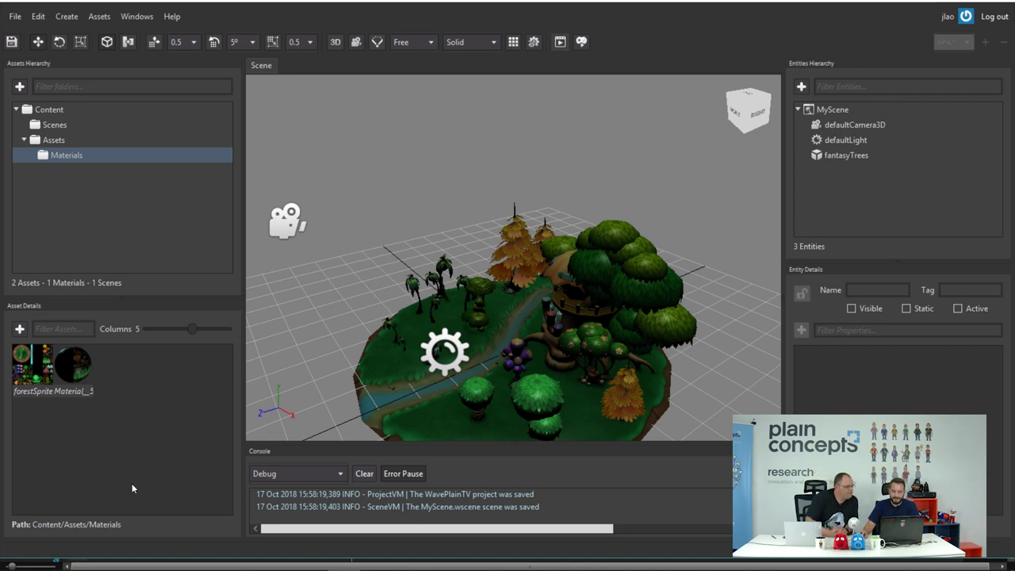
Step: Check the PlainTVWaveEditor folder window, then open the asset-creation menu in the Materials folder
key("alt+Tab")
key("alt+Tab")
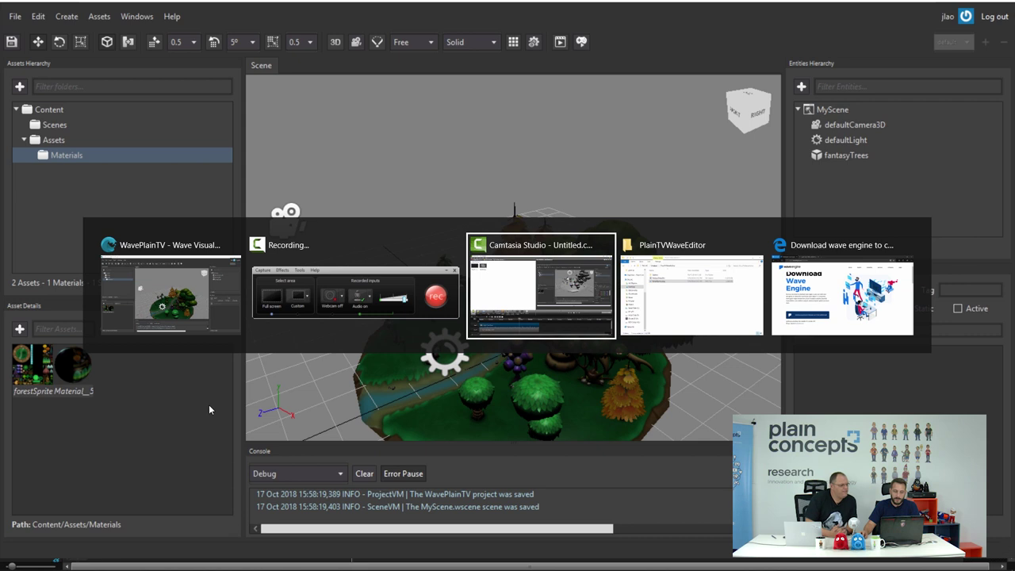
key("alt+Tab")
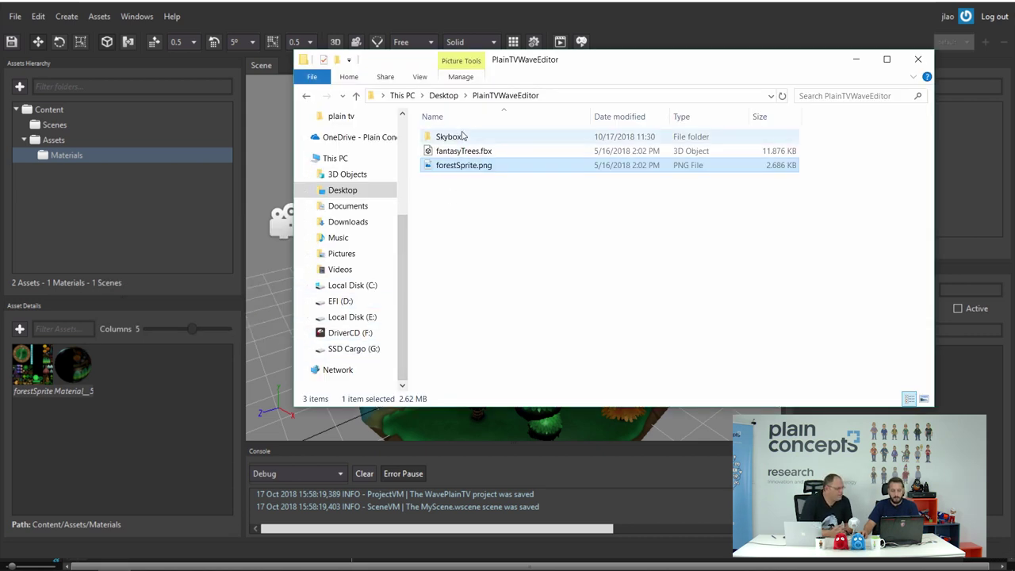
right_click(162, 396)
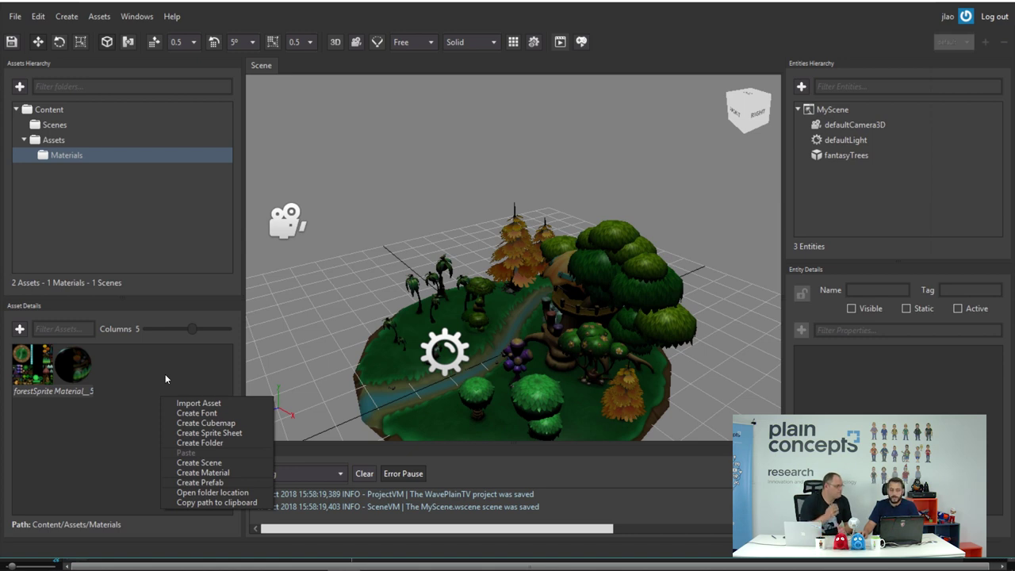
Step: Create a new Cubemap asset and spin its six-face preview sphere in the Asset Viewer
left_click(195, 425)
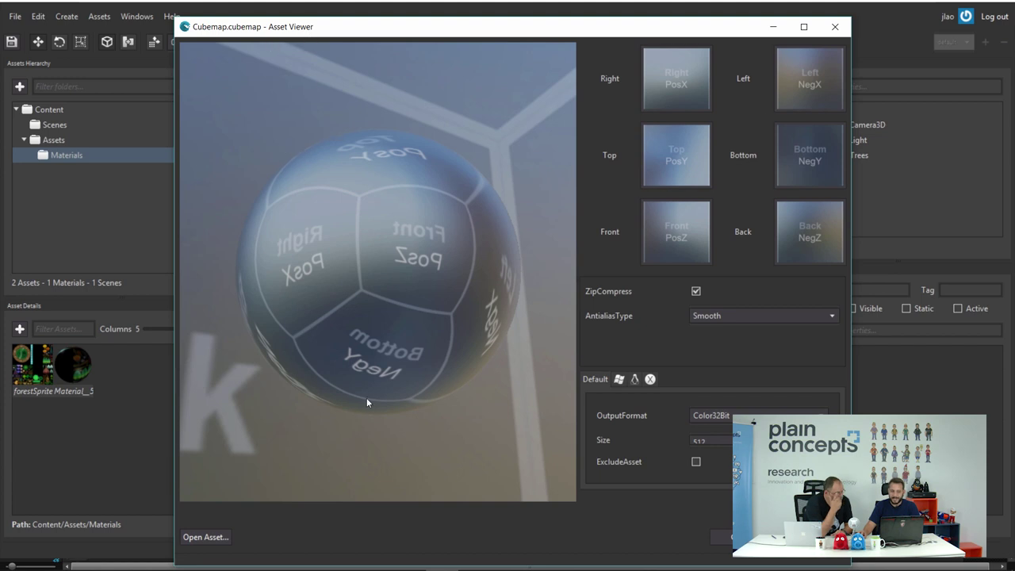
mouse_move(430, 275)
left_mouse_down()
mouse_move(297, 222)
mouse_move(487, 293)
mouse_move(371, 283)
mouse_move(449, 306)
mouse_move(409, 302)
left_mouse_up()
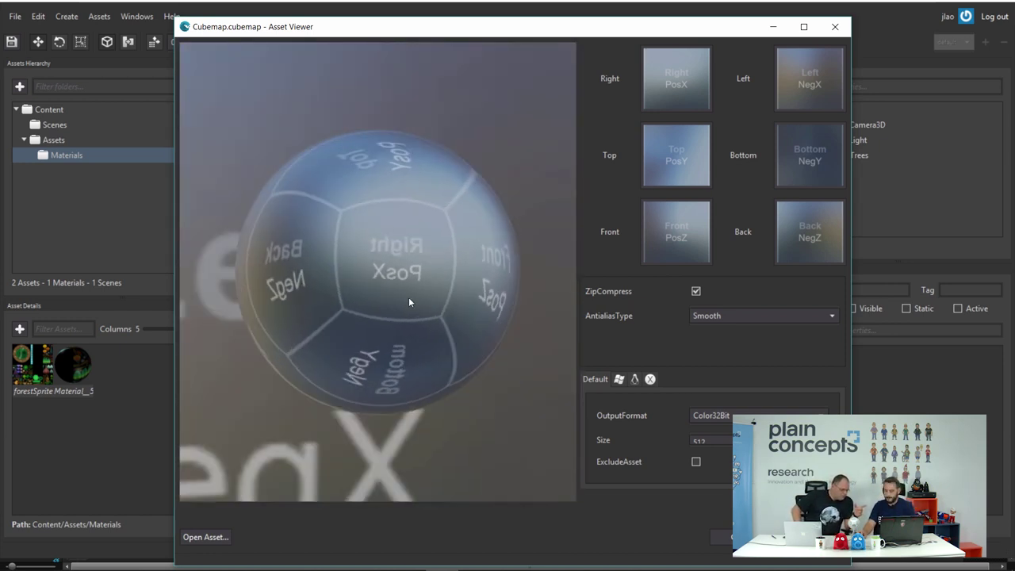
left_click_drag(336, 309, 375, 263)
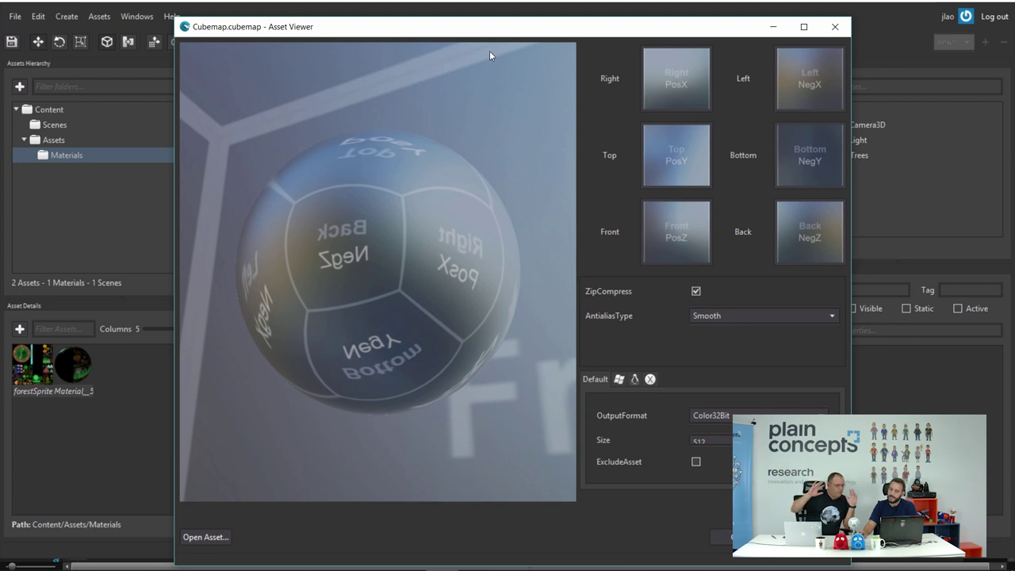
left_click_drag(491, 30, 493, 16)
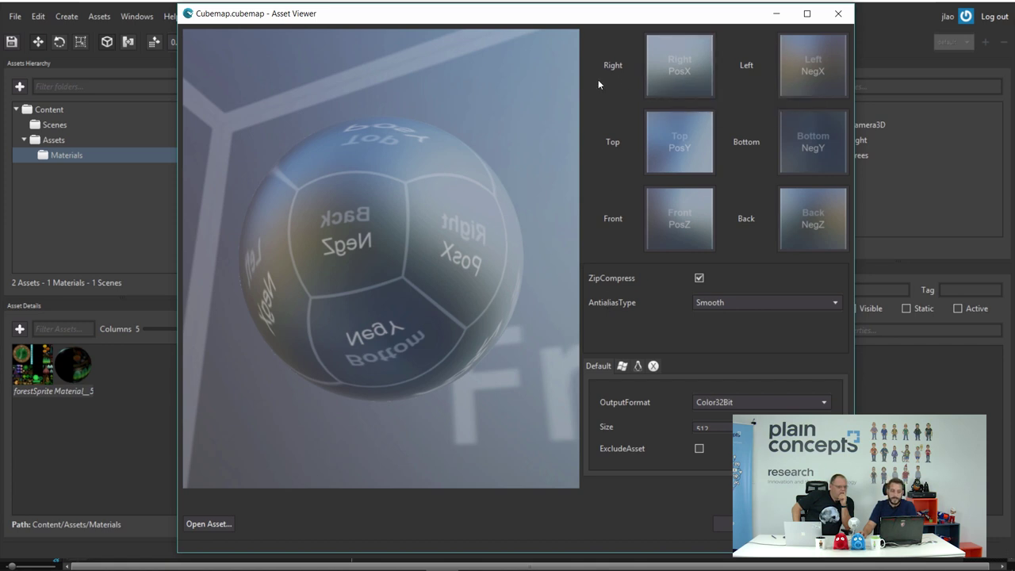
Step: Assign Night_01B_right.png from Desktop\PlainTVWaveEditor\Skybox to the cubemap's Right face
left_click(684, 66)
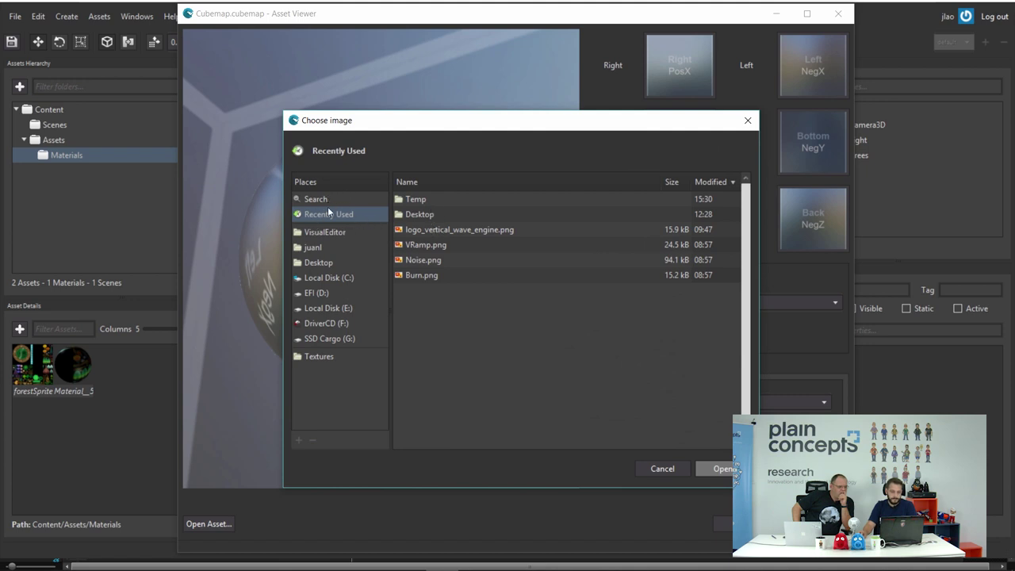
left_click(323, 232)
key("alt+Tab")
key("alt+Tab")
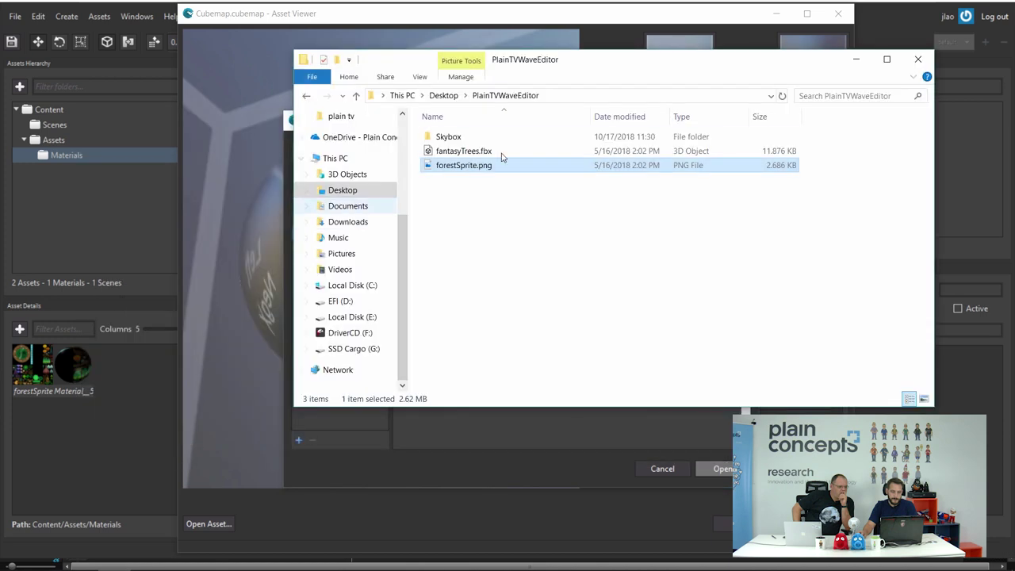
left_click(492, 96)
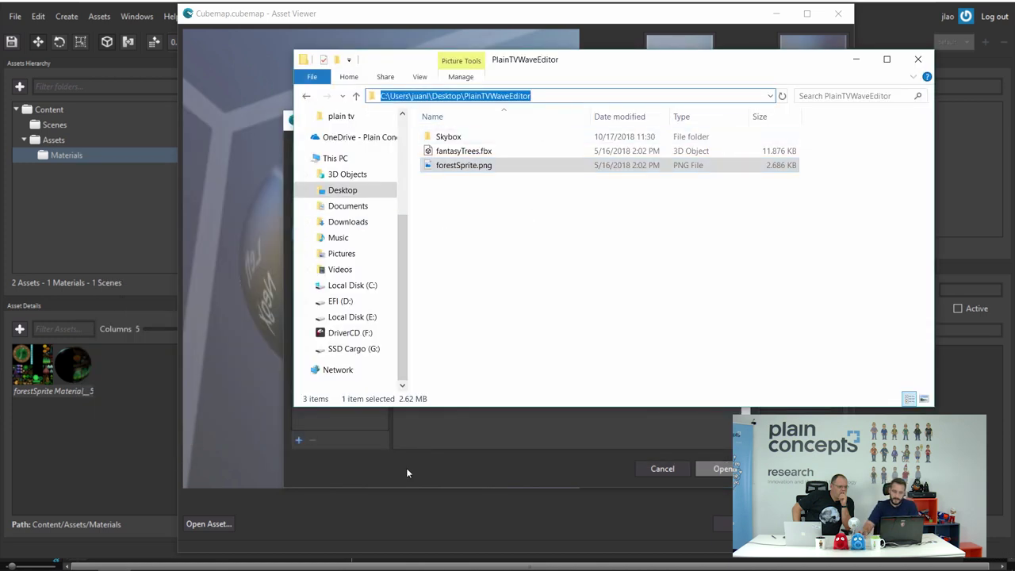
left_click(406, 468)
left_click(301, 153)
type("C:\\Users\\juanl\\Desktop\\PlainTVWaveEditor\\")
key("Return")
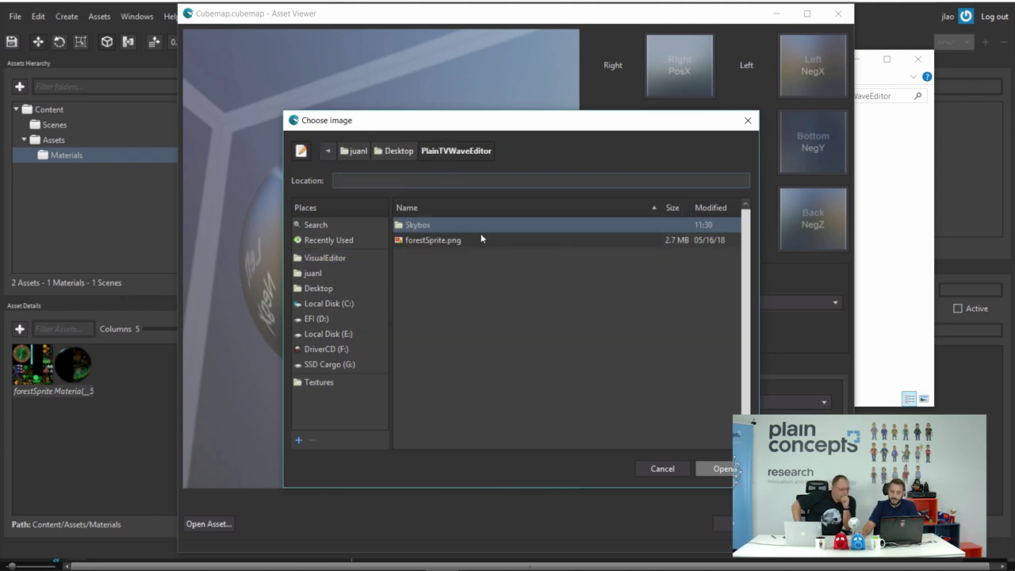
double_click(456, 220)
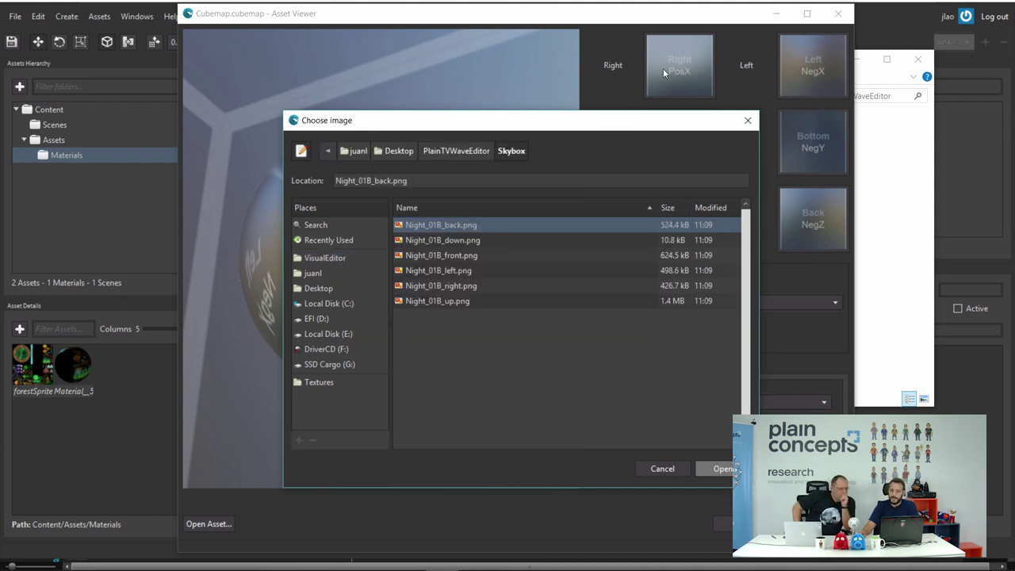
double_click(461, 289)
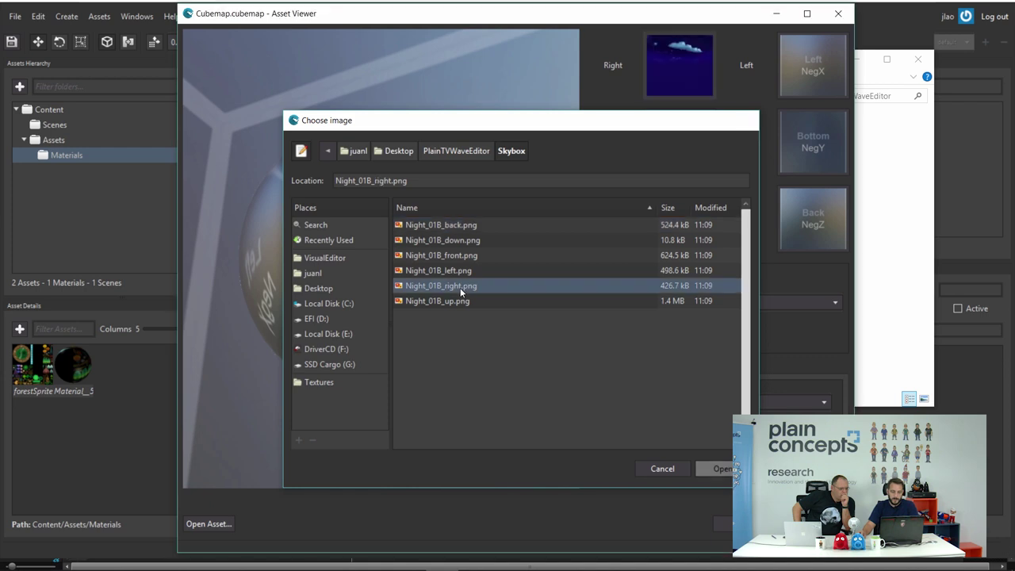
Step: Assign Night_01B_left.png to the Left face
left_click(817, 68)
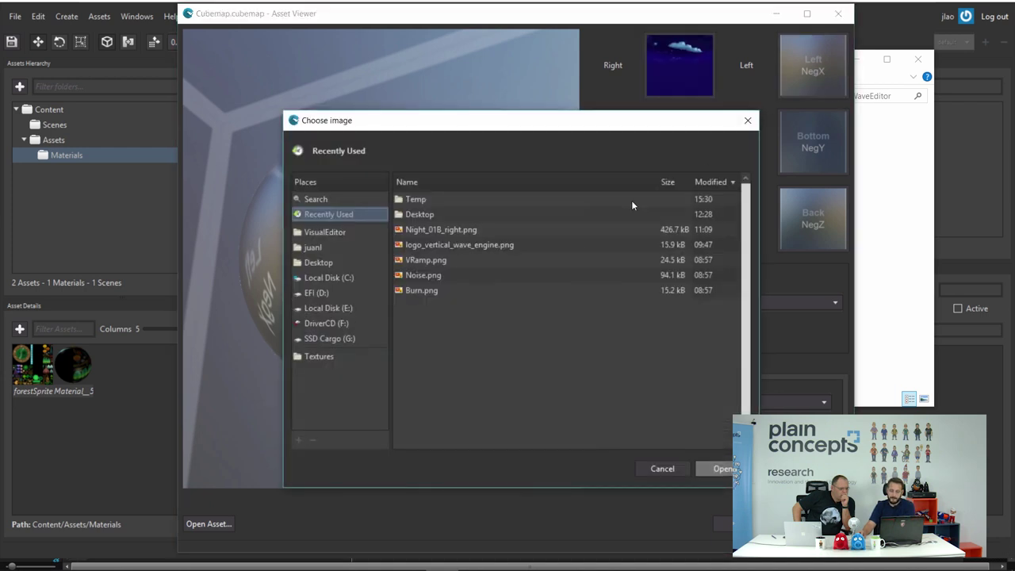
left_click(335, 233)
key("Return")
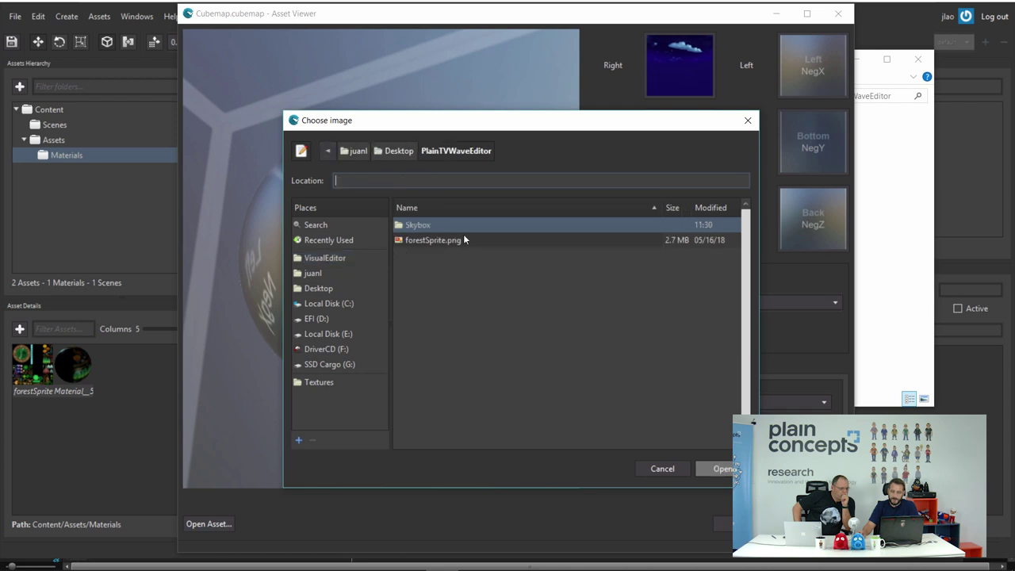
double_click(438, 226)
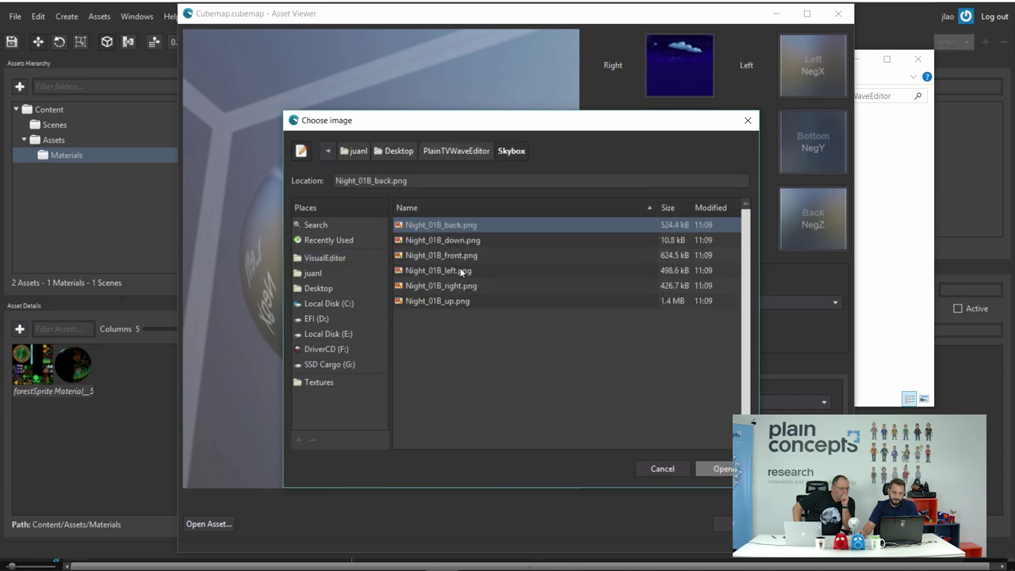
double_click(461, 272)
Step: Assign Night_01B_up.png to the Top face
left_click(693, 143)
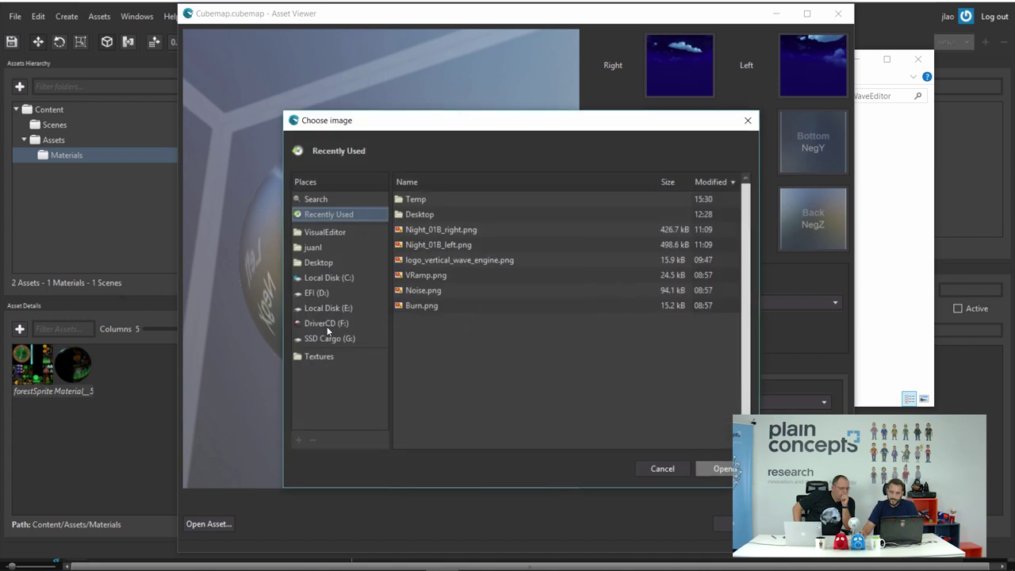
left_click(350, 248)
type("C:\\Users\\juanl\\Desktop\\PlainTVWaveEditor\\")
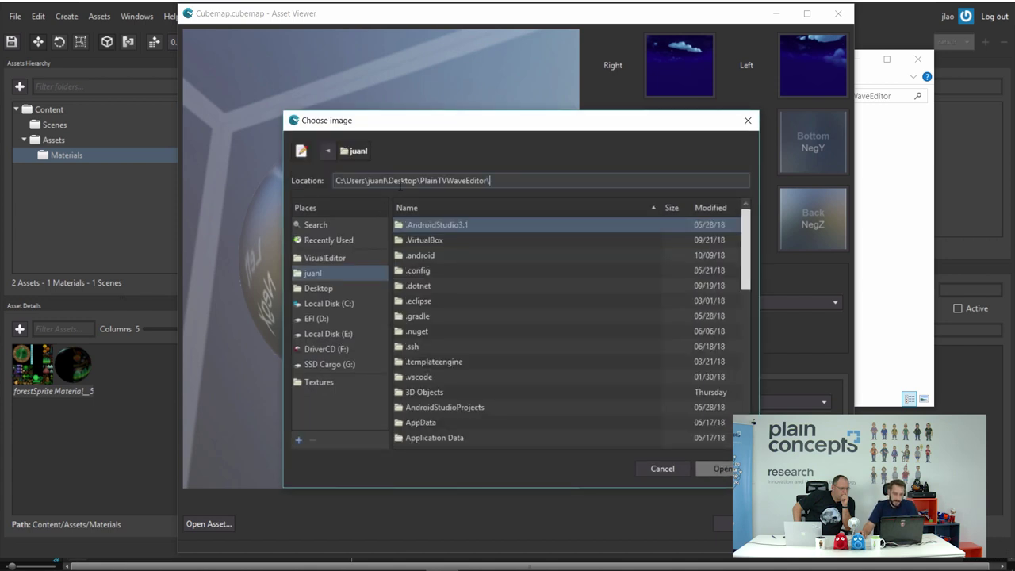
key("Return")
left_click_drag(638, 126, 521, 176)
double_click(325, 275)
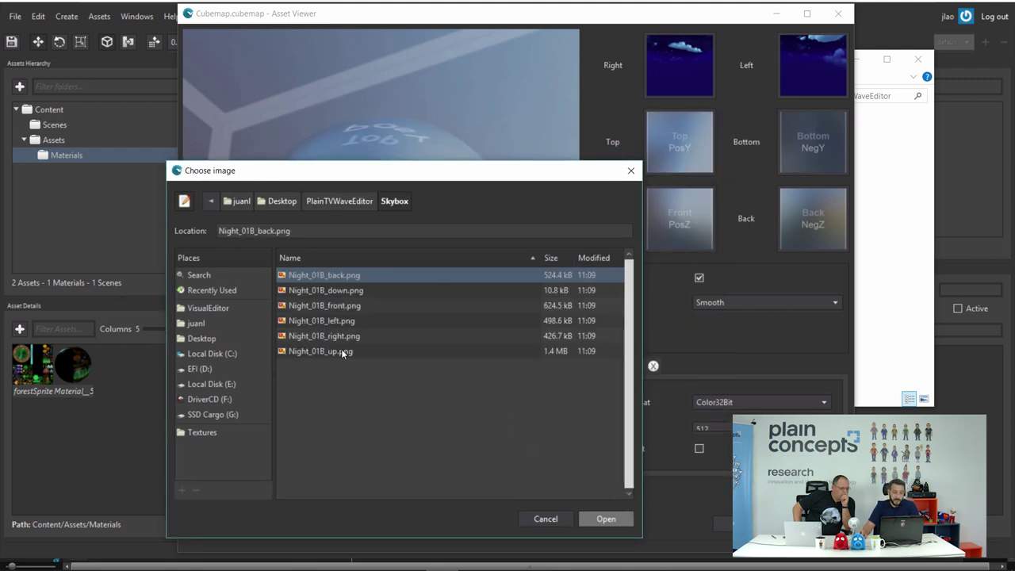
double_click(341, 351)
Step: Assign Night_01B_down.png to the Bottom face
left_click(818, 138)
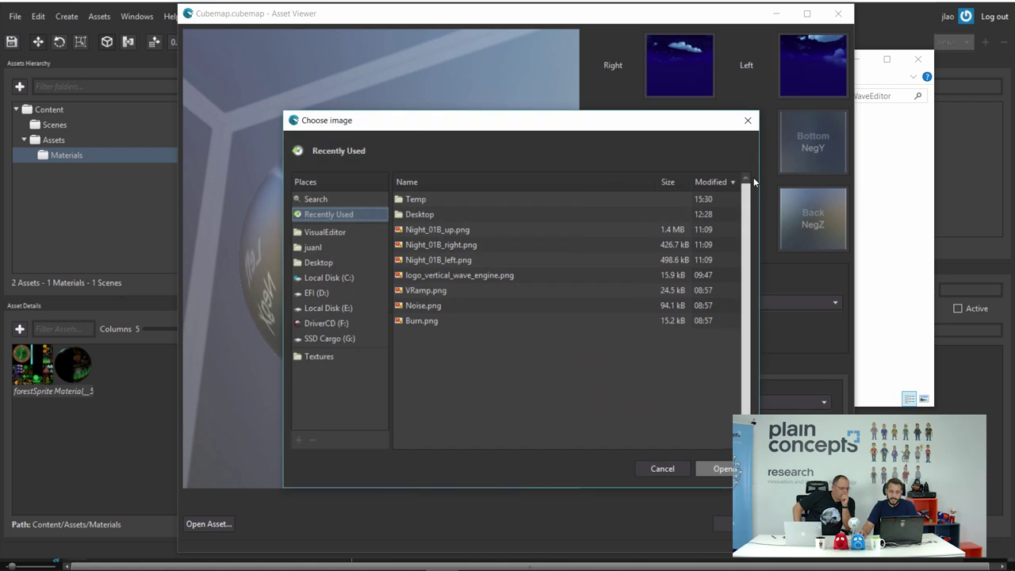
left_click(313, 248)
left_click(392, 181)
type("C:\\Users\\juanl\\Desktop\\PlainTVWaveEditor\\")
key("Return")
double_click(444, 225)
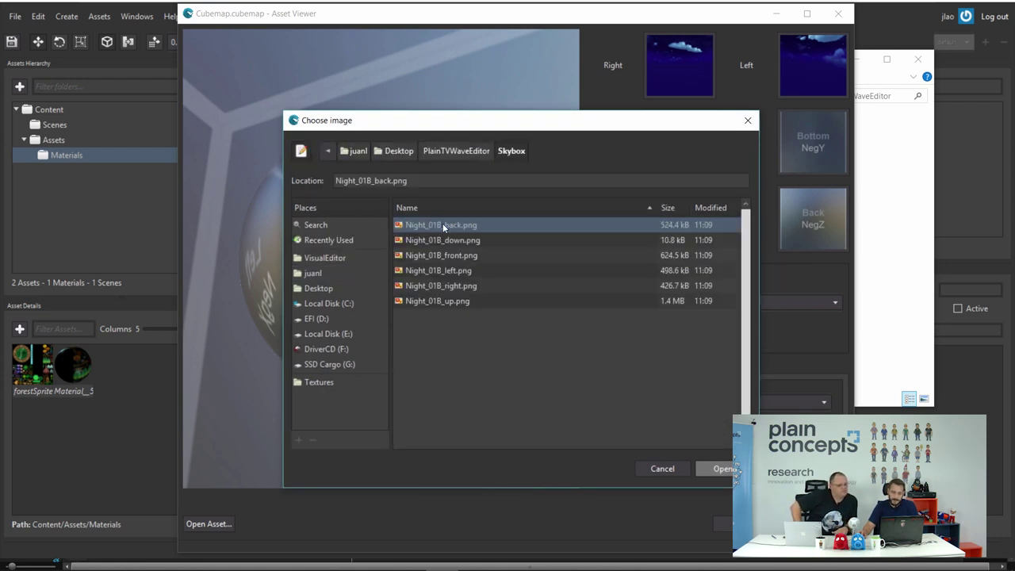
double_click(460, 241)
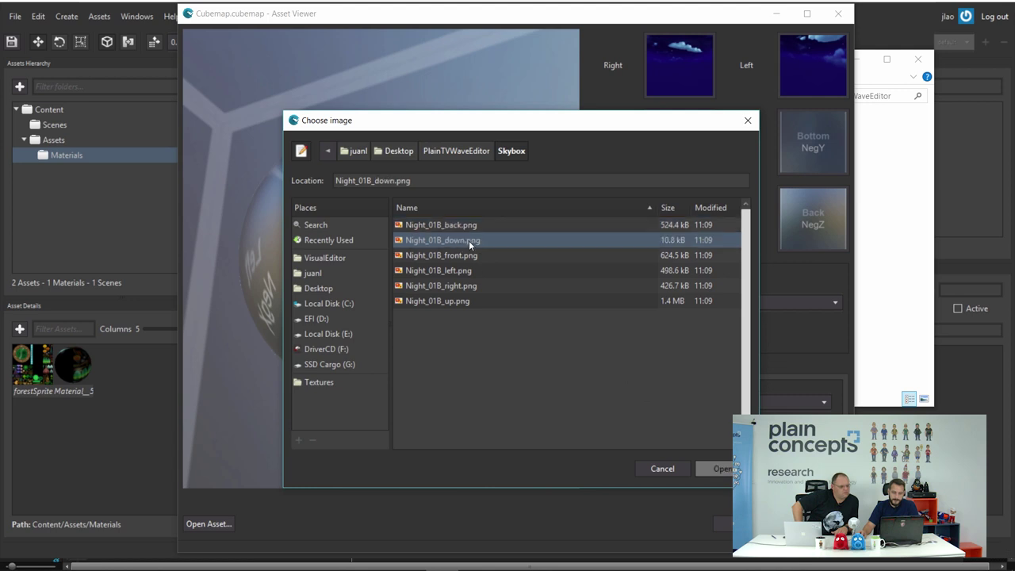
Step: Assign Night_01B_front.png to the Front face
left_click(680, 226)
left_click(319, 357)
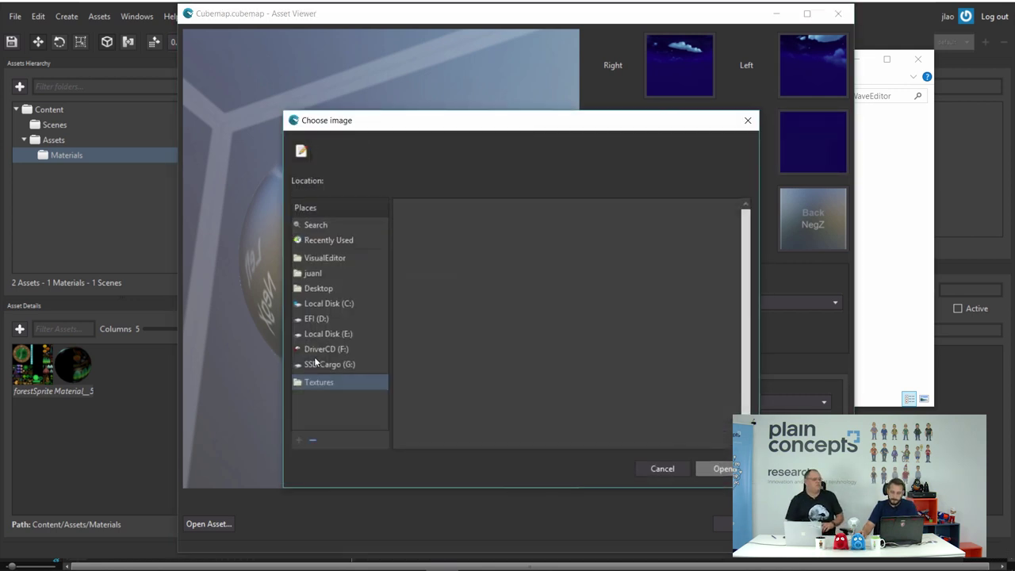
type("C:\\Users\\juanl\\Desktop\\PlainTVWaveEditor\\")
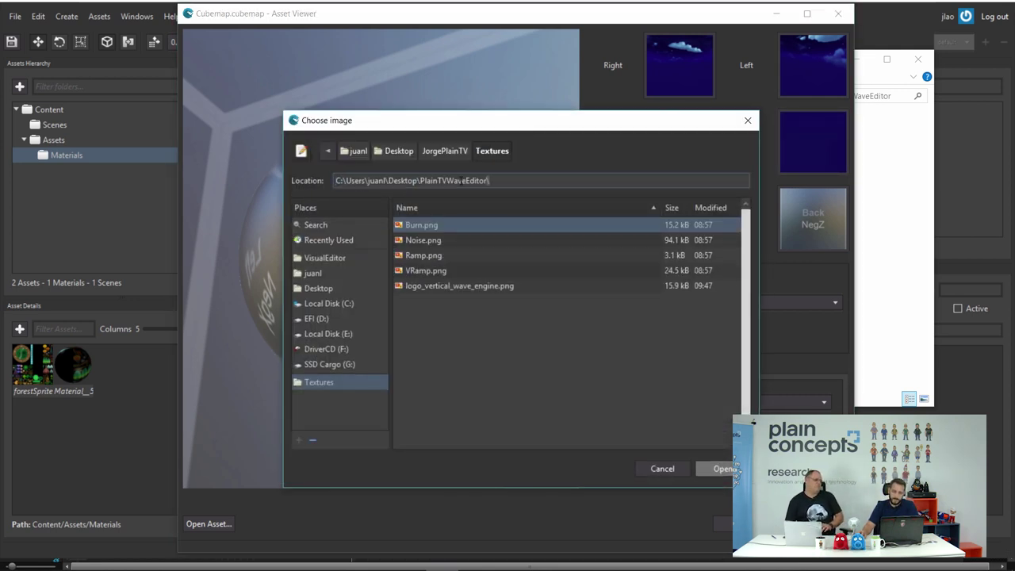
key("Return")
left_click_drag(499, 122, 370, 107)
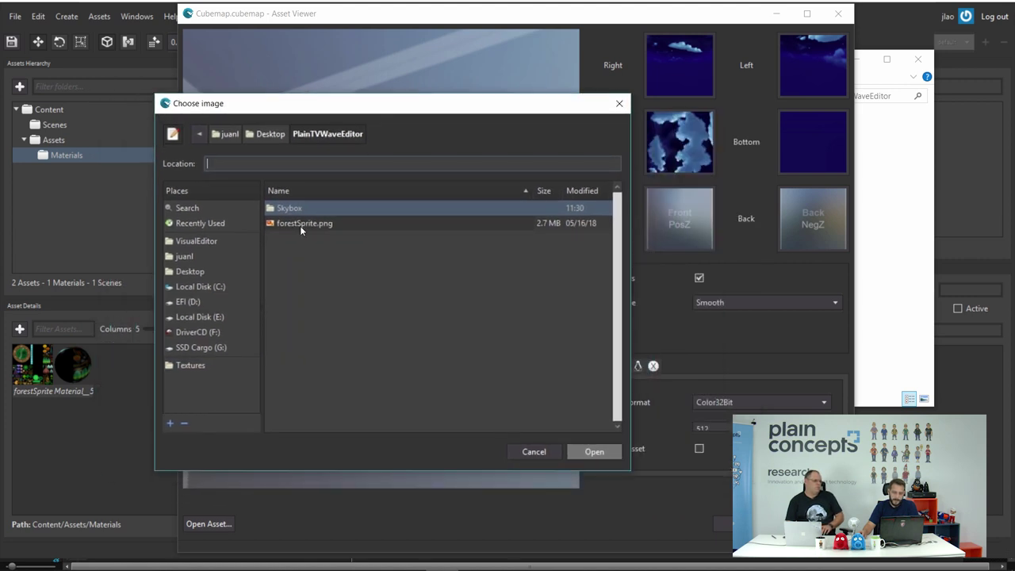
double_click(308, 209)
mouse_move(427, 110)
left_mouse_down()
mouse_move(335, 116)
mouse_move(367, 109)
left_mouse_up()
double_click(279, 241)
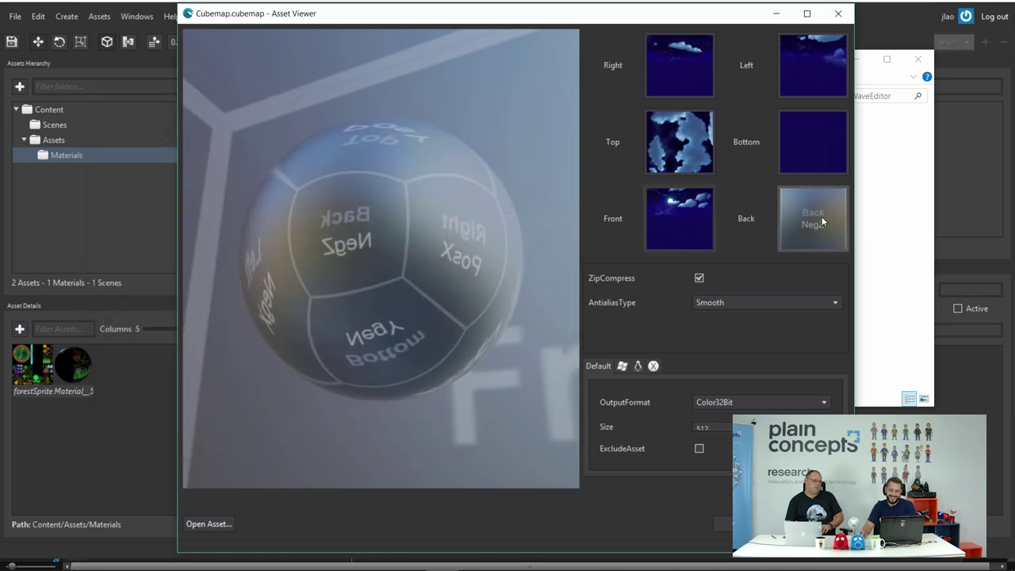
Step: Fill the Back face with a Night_01B night-sky image from the Skybox folder
left_click(821, 223)
left_click(322, 309)
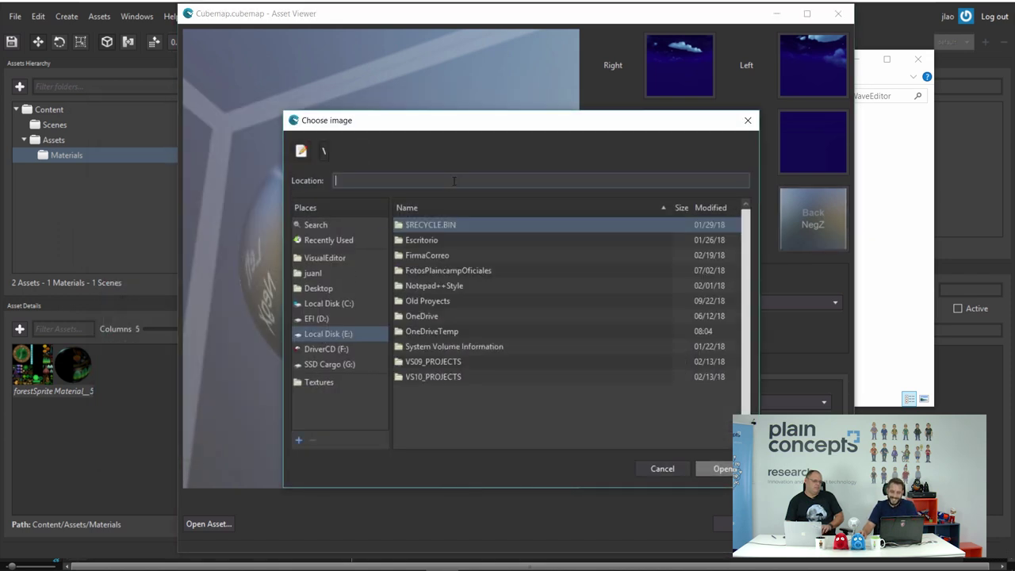
key("Return")
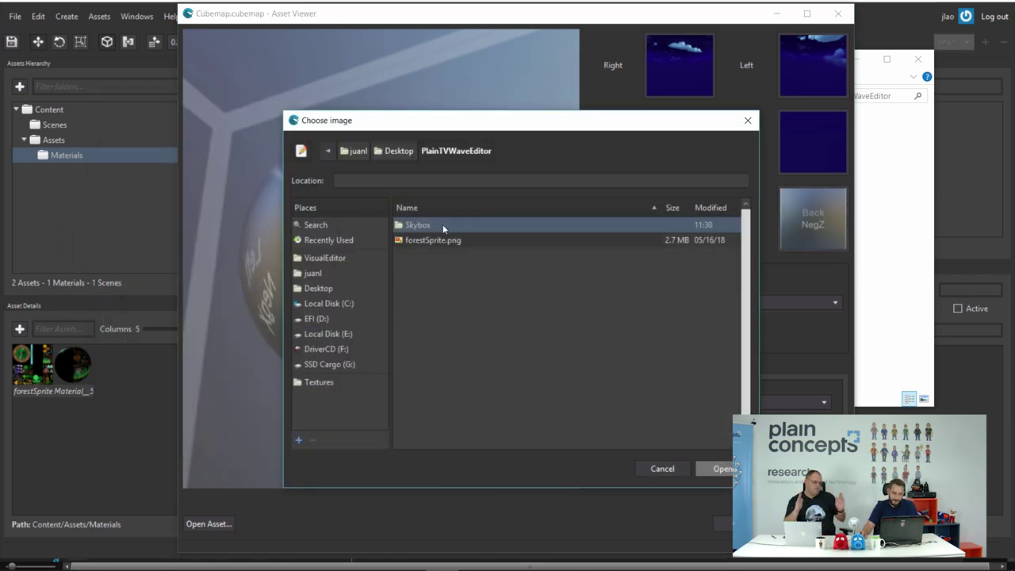
double_click(442, 224)
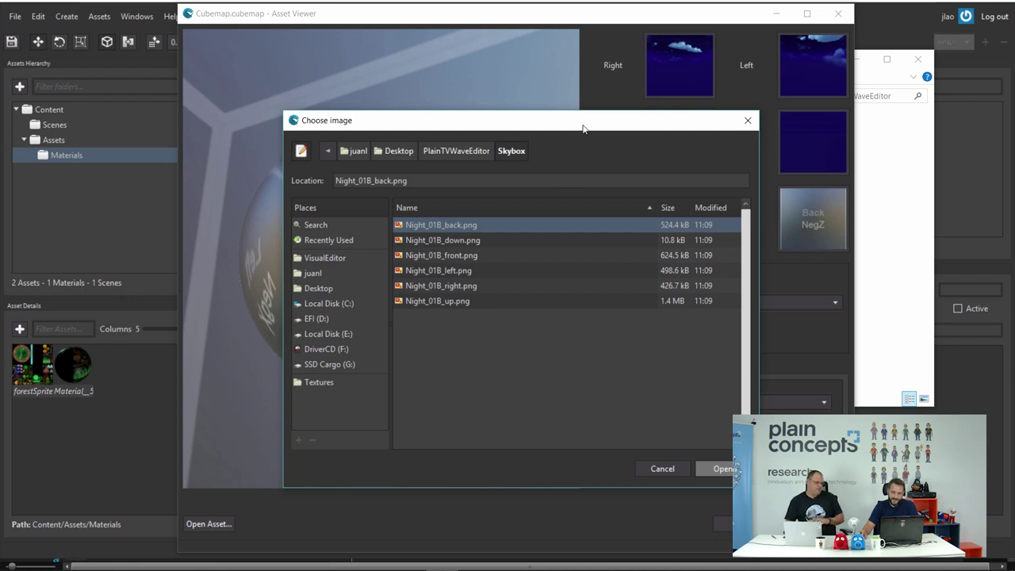
left_click_drag(583, 127, 534, 115)
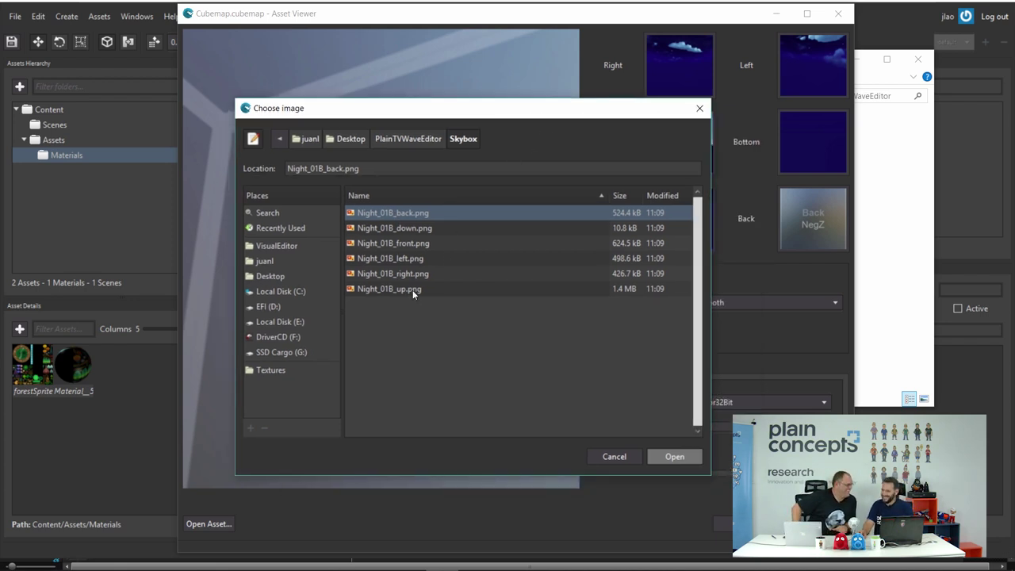
double_click(431, 211)
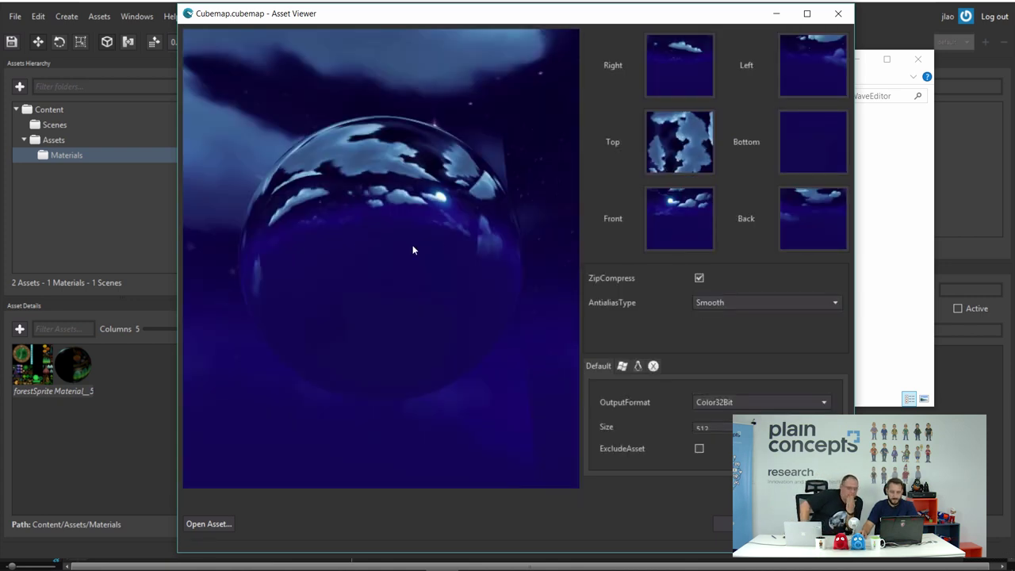
mouse_move(412, 249)
left_mouse_down()
mouse_move(356, 278)
mouse_move(502, 246)
mouse_move(476, 272)
mouse_move(370, 245)
left_mouse_up()
Step: Swap the side faces: Night_01B_left.png on Right, Night_01B_right.png on Left
left_click(674, 120)
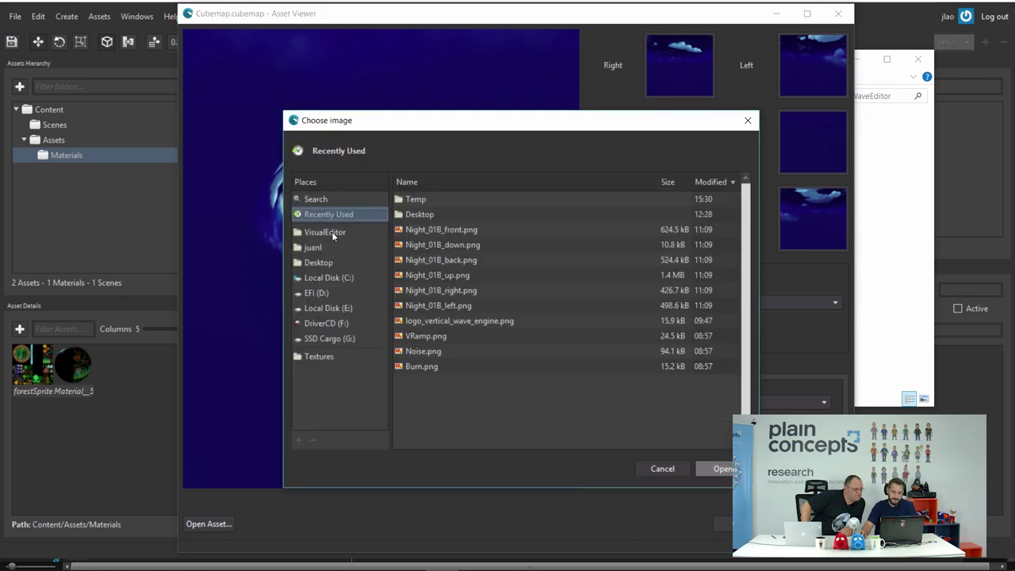
left_click(331, 231)
left_click(433, 182)
type("C:\\Users\\juanl\\Desktop\\PlainTVWaveEditor\\")
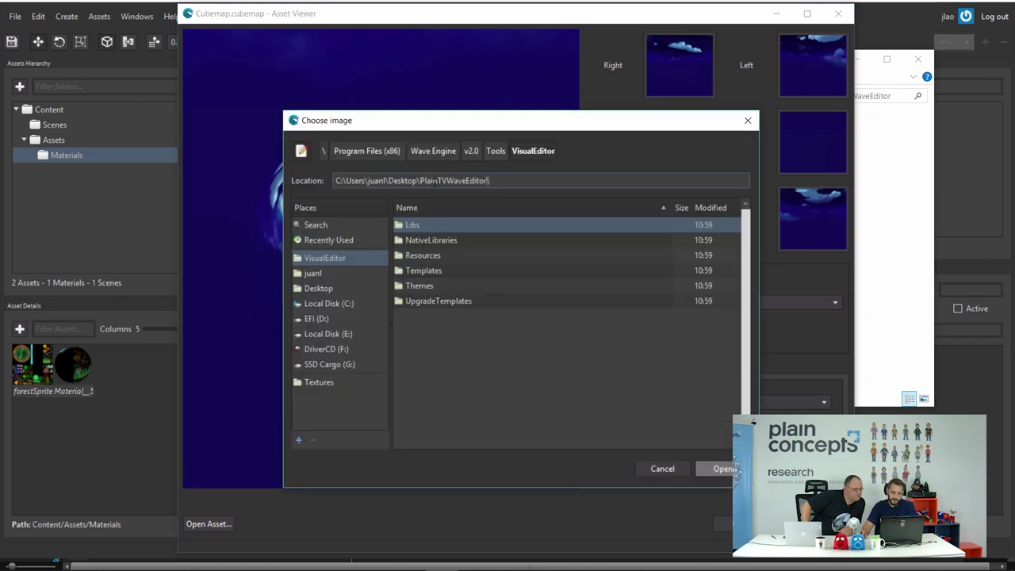
key("Return")
double_click(460, 227)
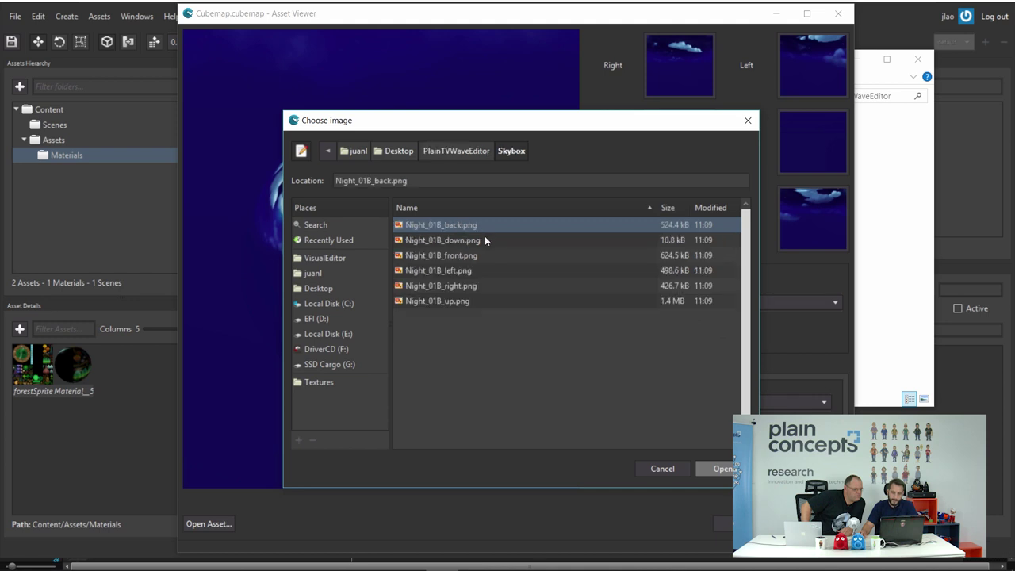
double_click(462, 272)
left_click(805, 62)
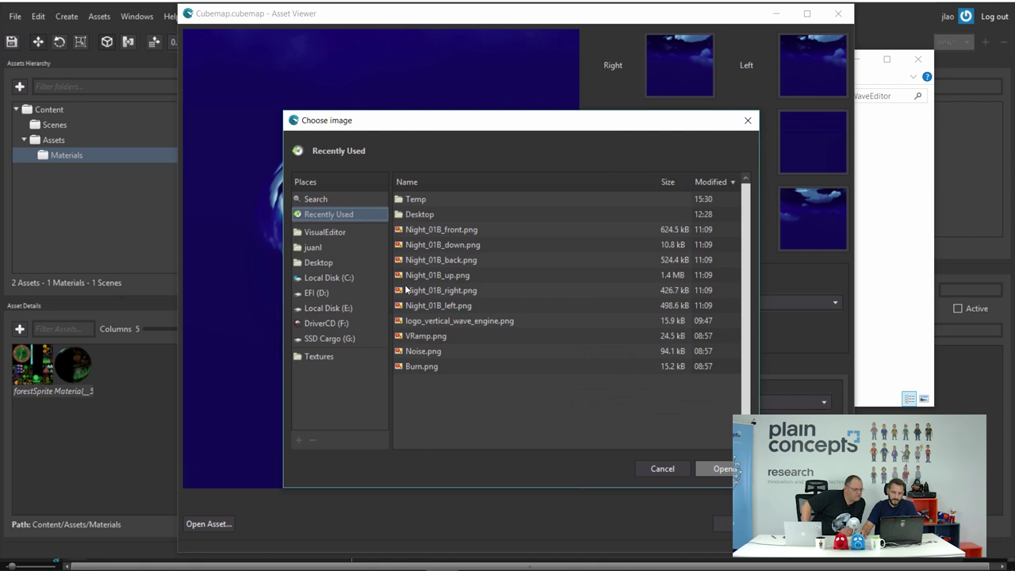
left_click(353, 235)
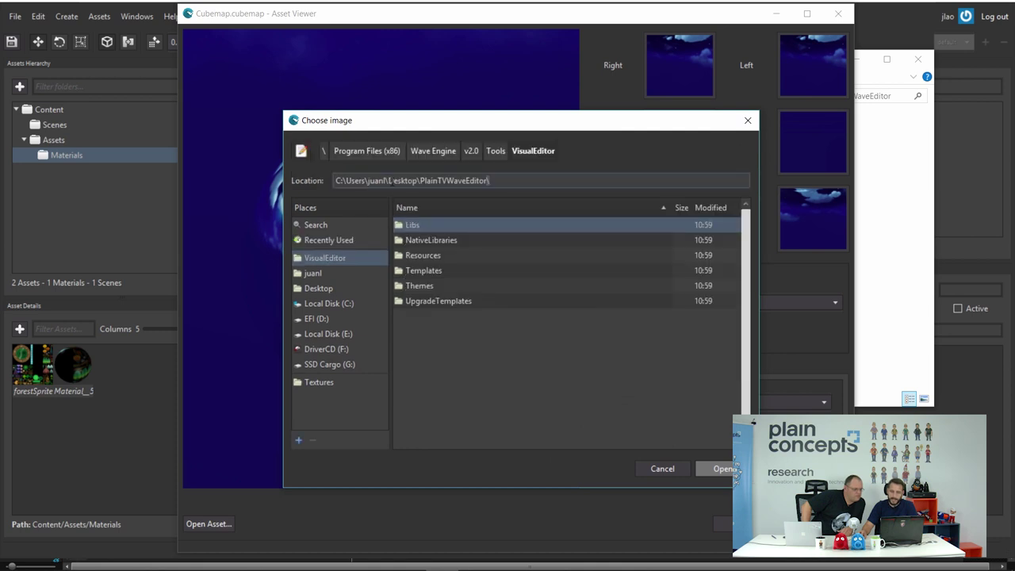
key("Return")
double_click(435, 227)
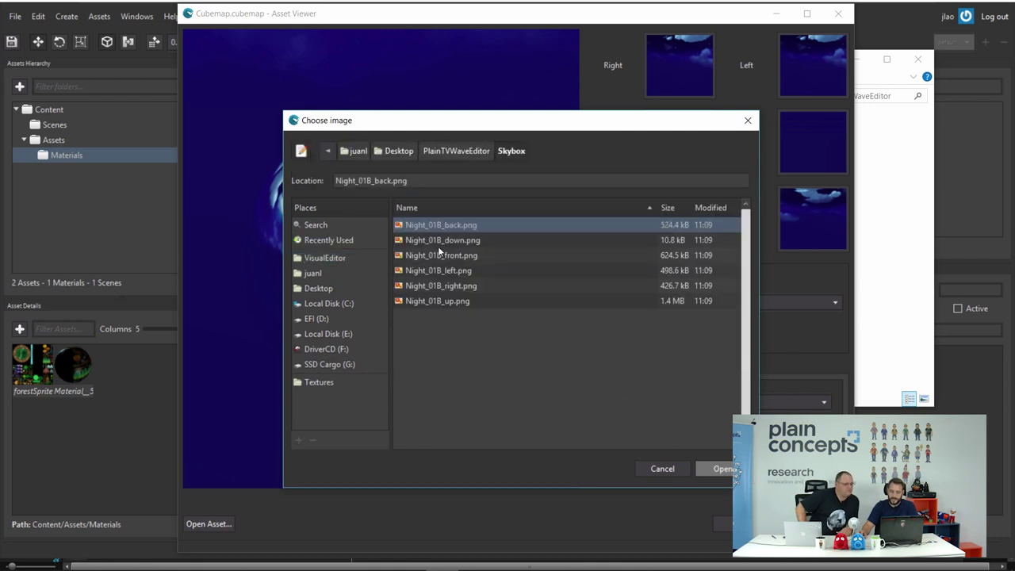
left_click(452, 287)
double_click(452, 289)
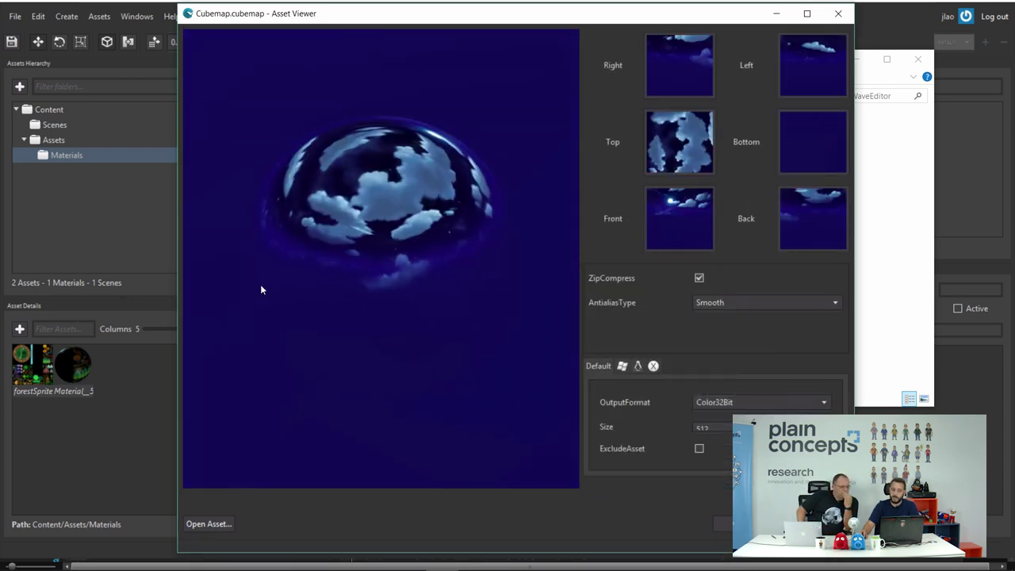
Step: Orbit and zoom out the night-sky cubemap preview, then close the Asset Viewer
mouse_move(261, 290)
left_mouse_down()
mouse_move(350, 254)
mouse_move(283, 238)
left_mouse_up()
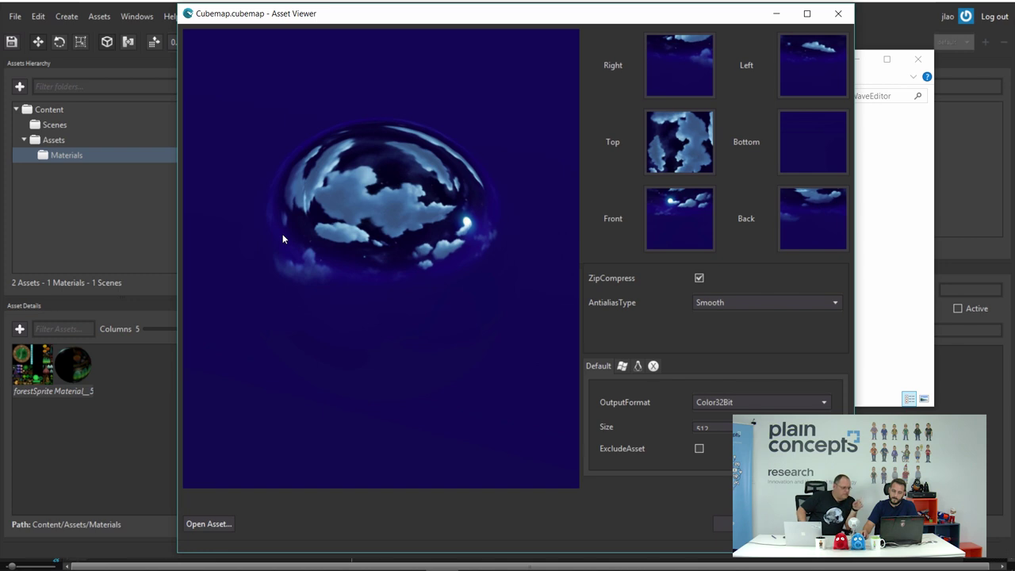
mouse_move(461, 249)
left_mouse_down()
mouse_move(371, 240)
mouse_move(426, 261)
mouse_move(379, 257)
left_mouse_up()
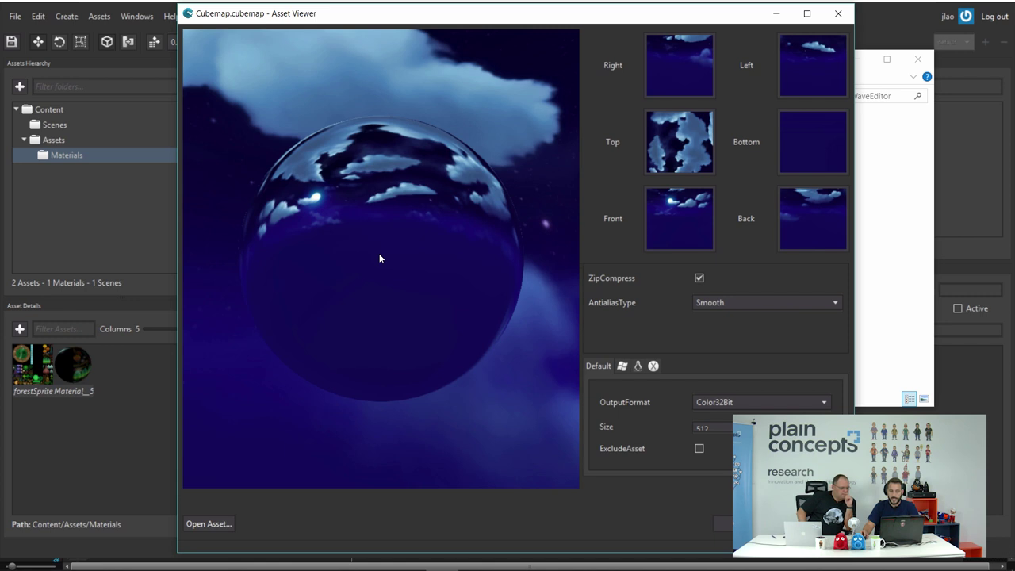
scroll(410, 322, "down", 5)
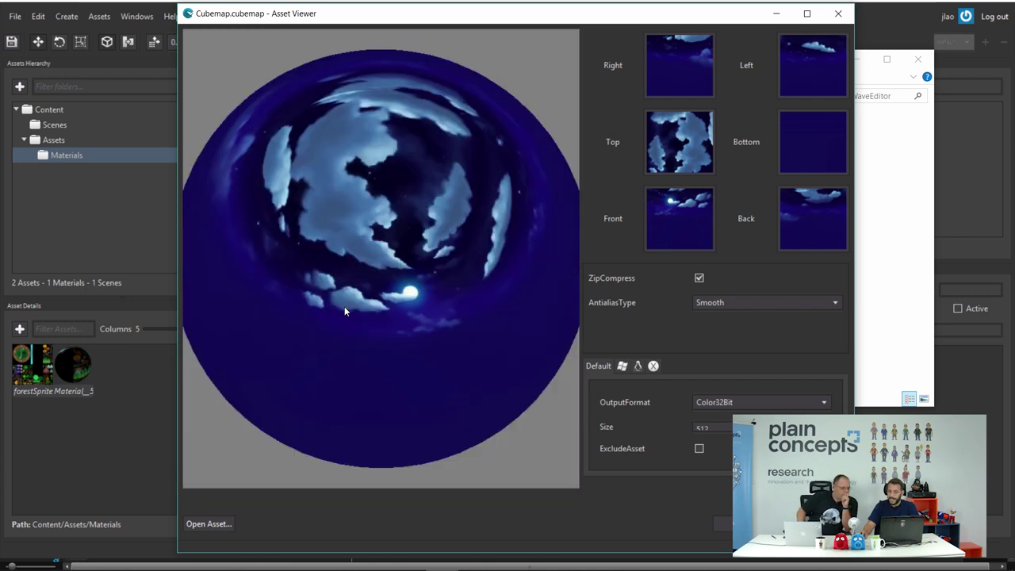
left_click(775, 16)
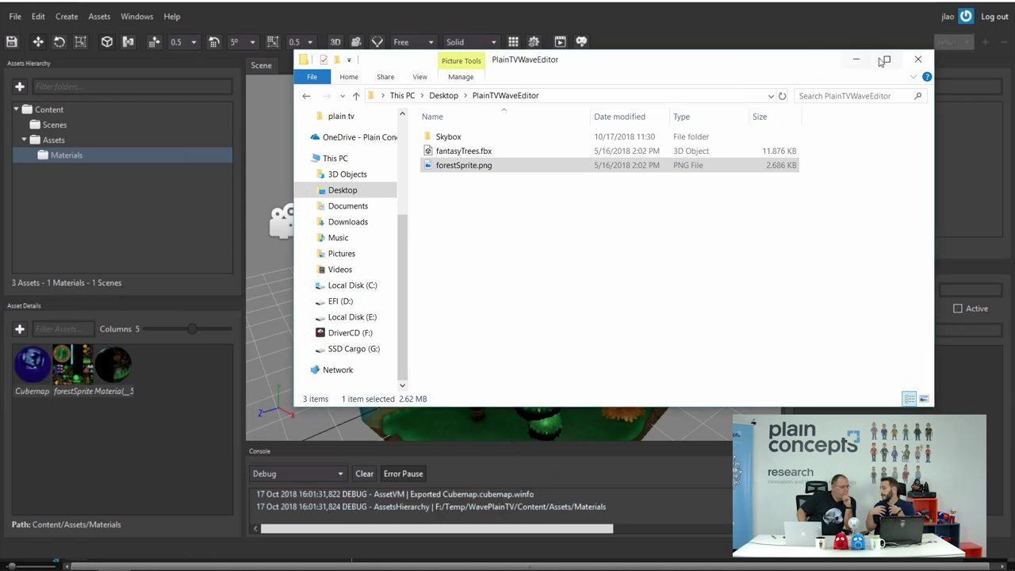
Step: Add a Skybox component using Cubemap.cubemap to defaultCamera3D, then save and preview the scene
left_click(856, 59)
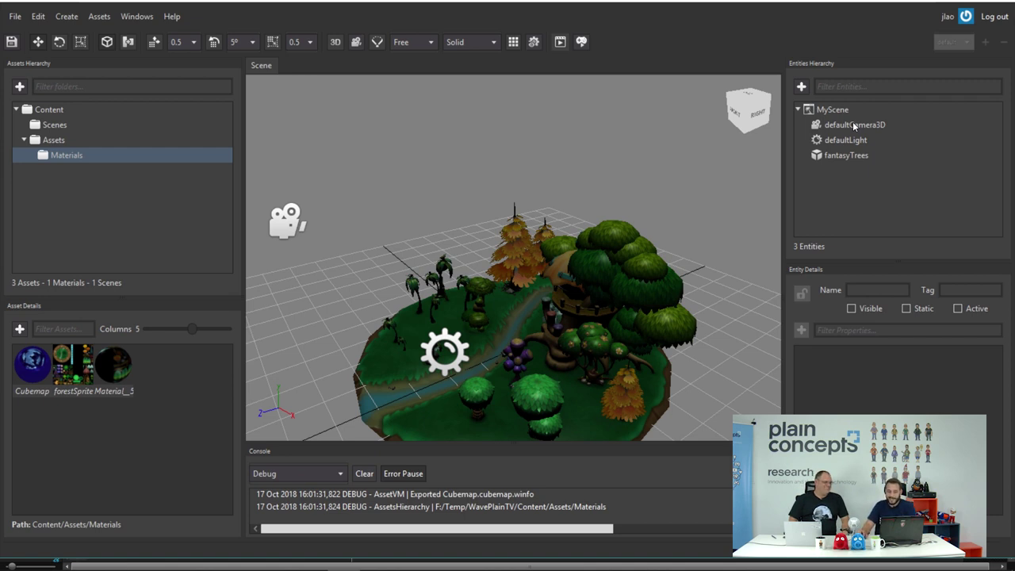
left_click(850, 124)
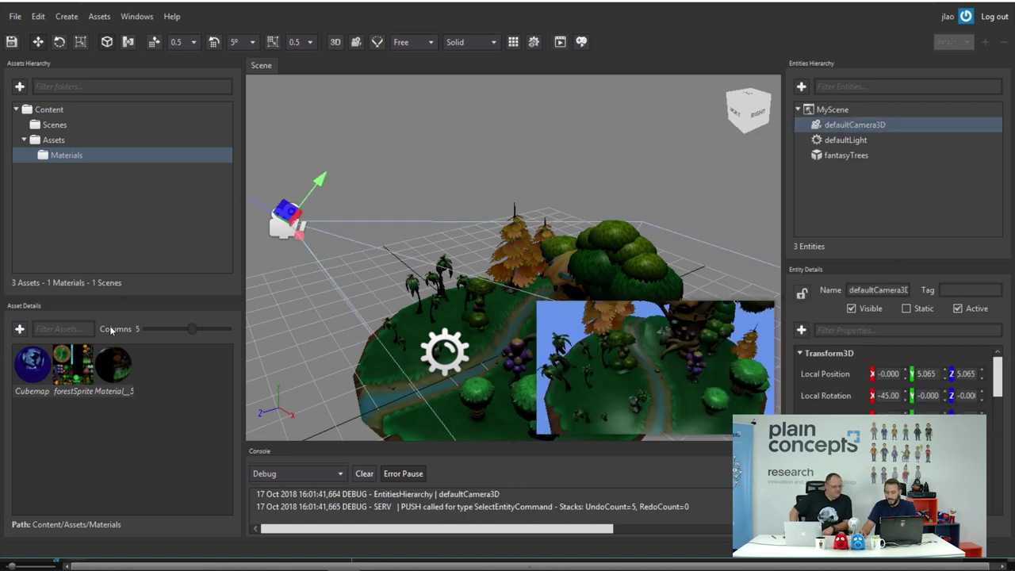
left_click_drag(998, 384, 1002, 494)
left_click(801, 329)
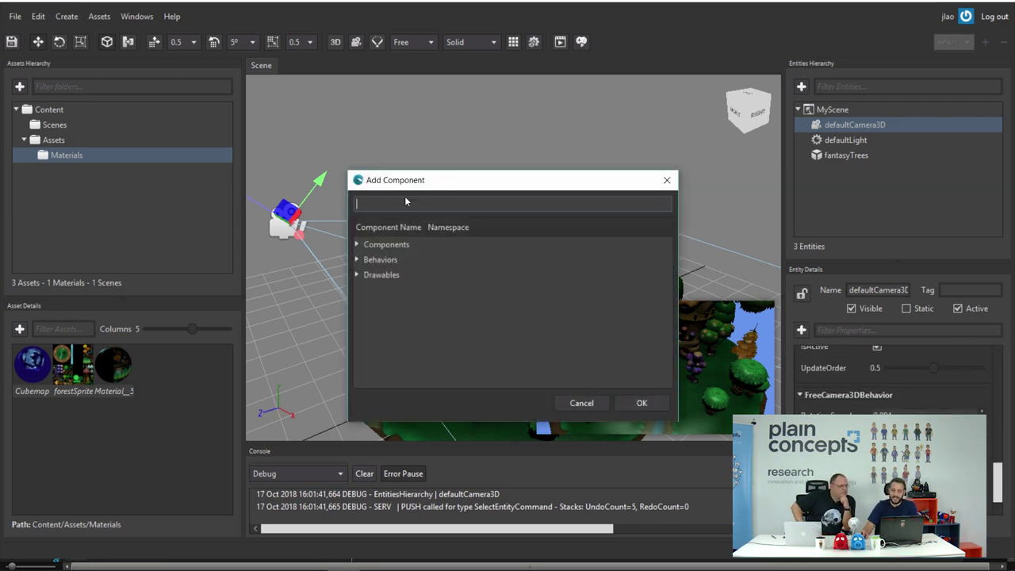
type("sky")
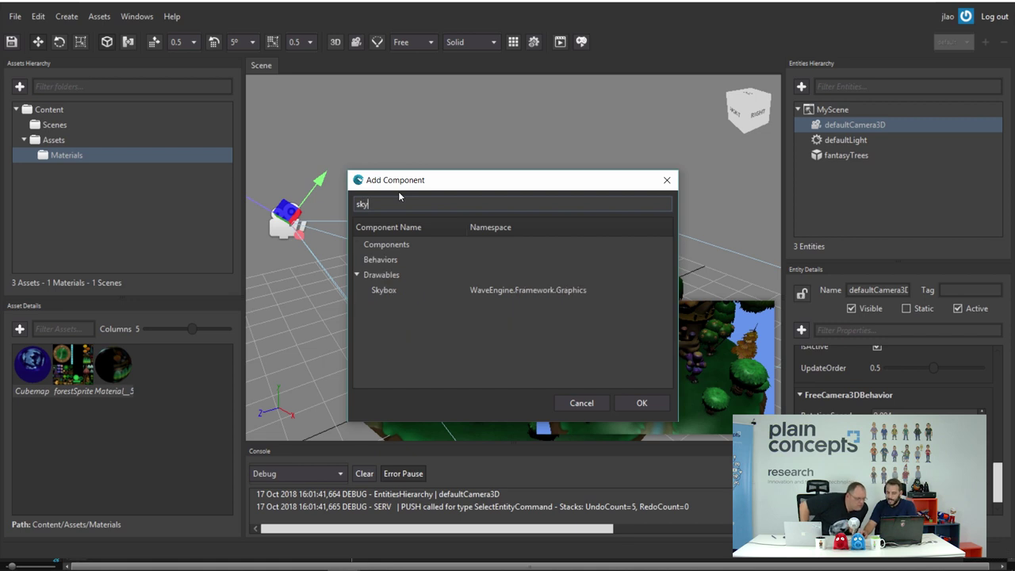
double_click(389, 292)
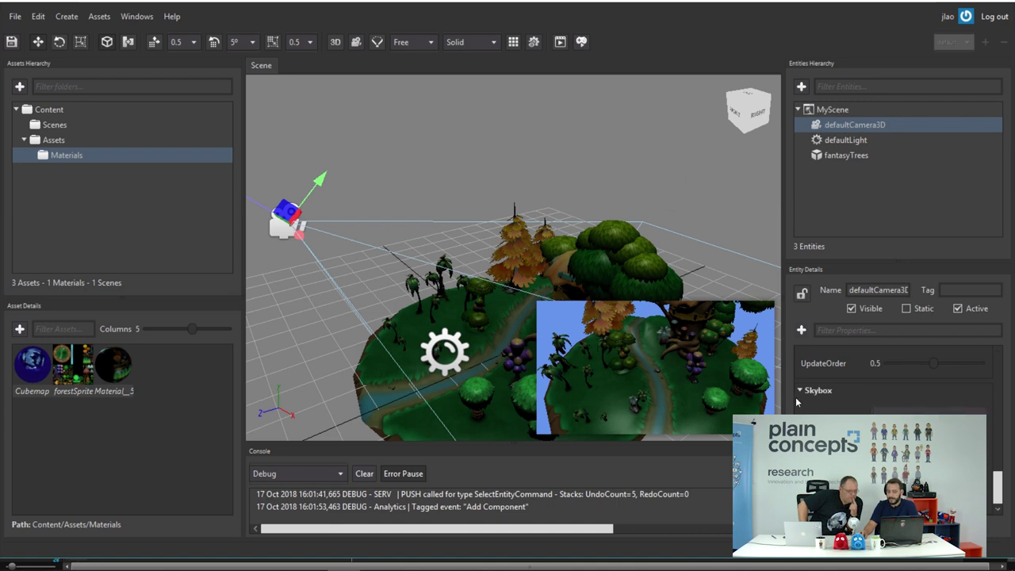
left_click(873, 411)
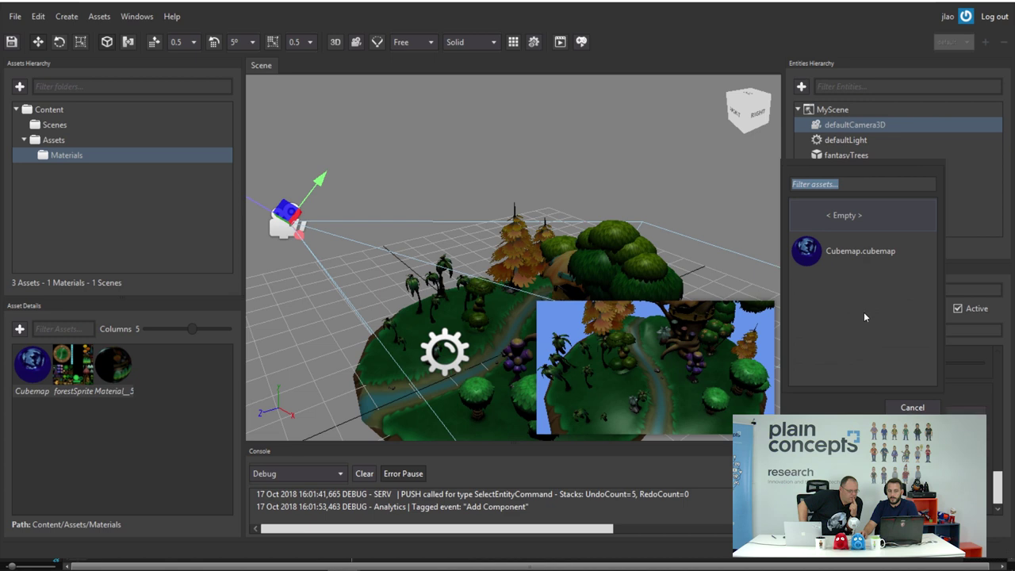
left_click(860, 256)
left_click(560, 41)
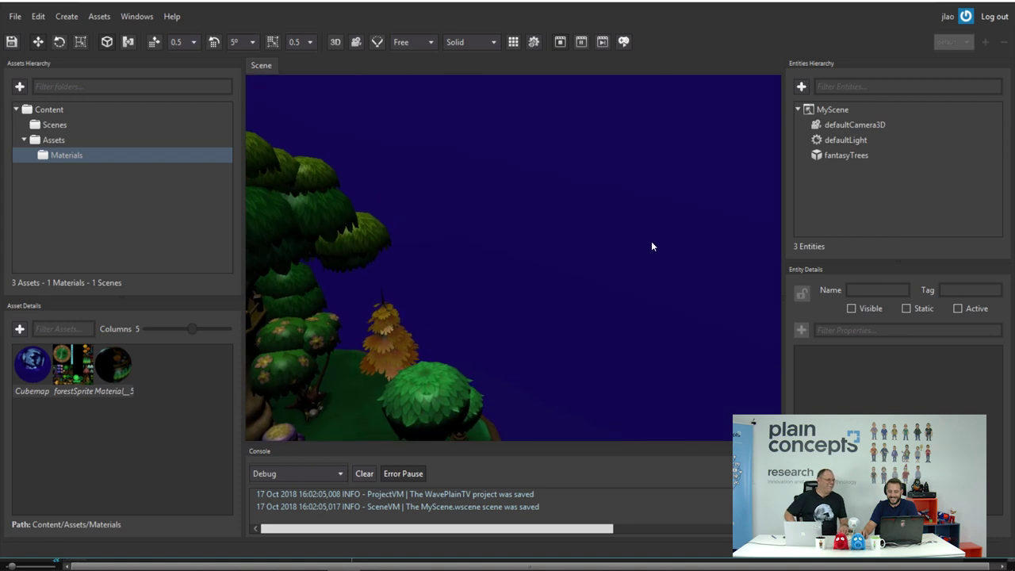
Step: Return from the game view to the island editor and list addable components for fantasyTrees
right_click_drag(567, 331, 603, 406)
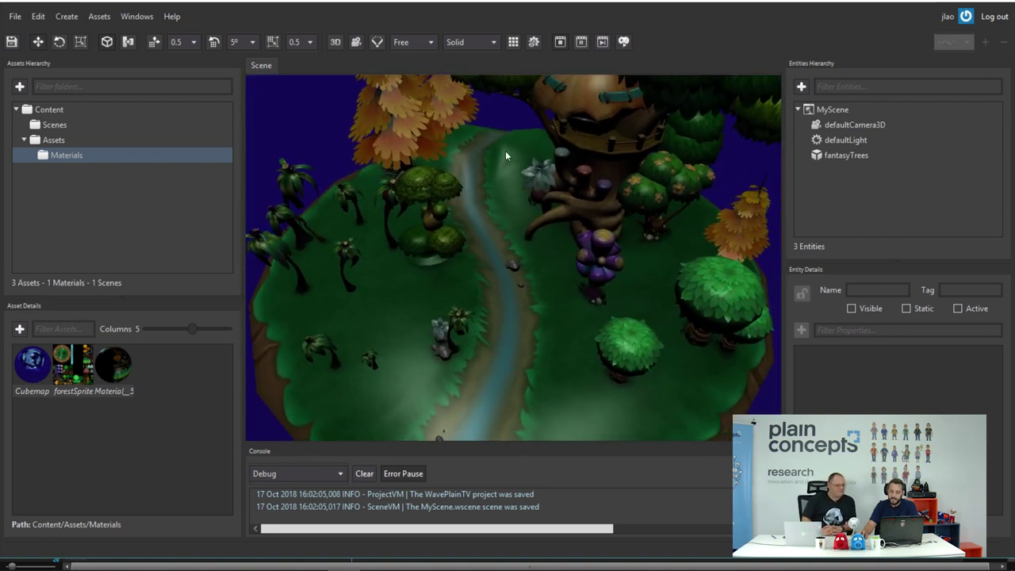
left_click(561, 41)
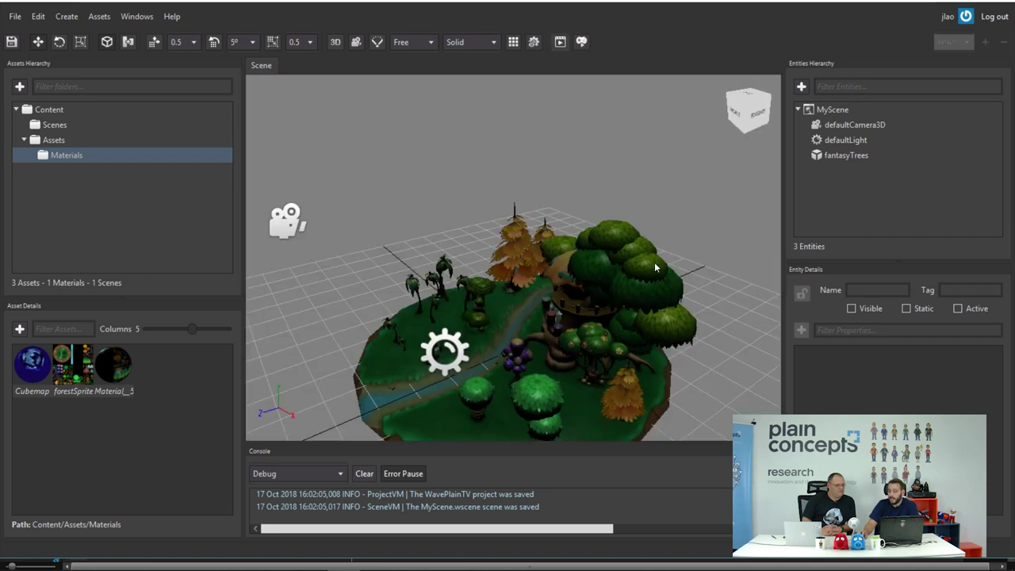
right_click_drag(702, 192, 703, 226)
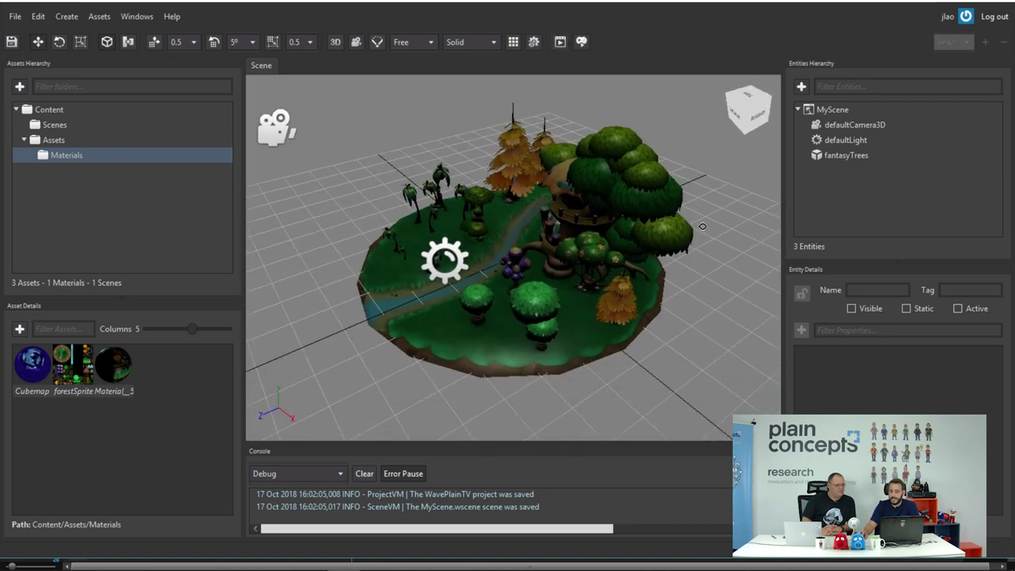
left_click(846, 157)
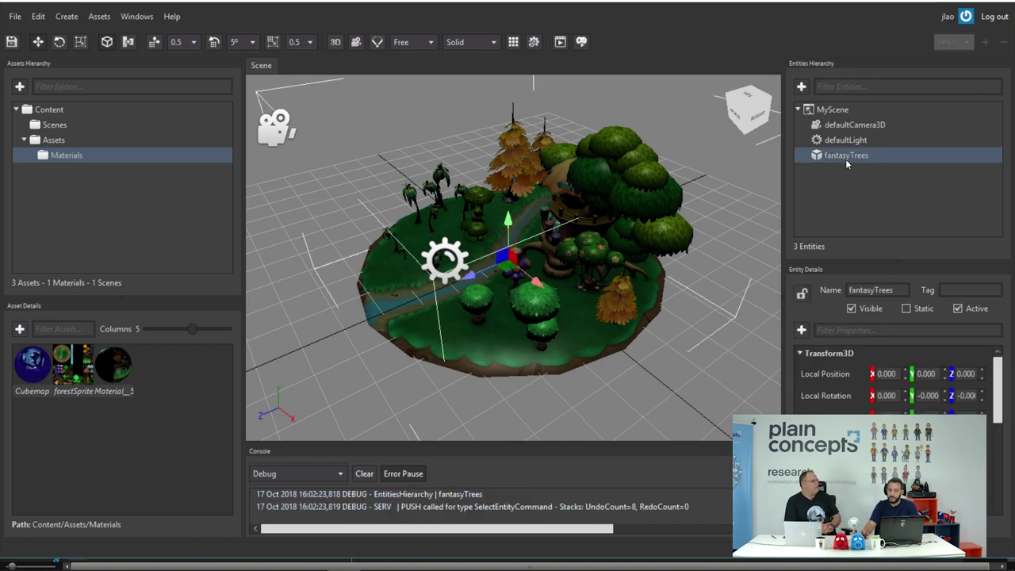
left_click(803, 331)
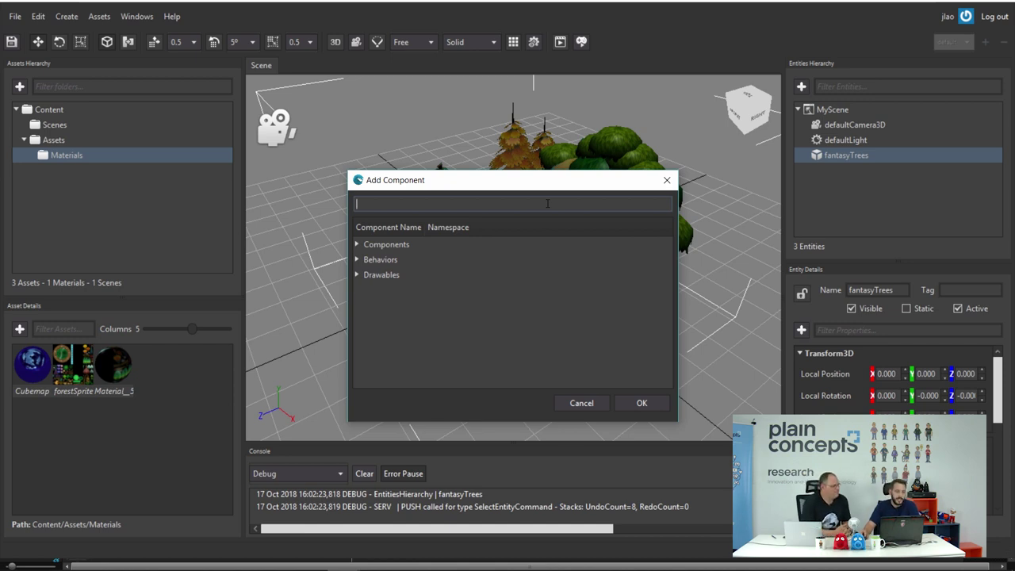
Step: Cancel Add Component, then open the project's C# solution via File > Open C# Solution, saving changes first
left_click(566, 408)
left_click(567, 408)
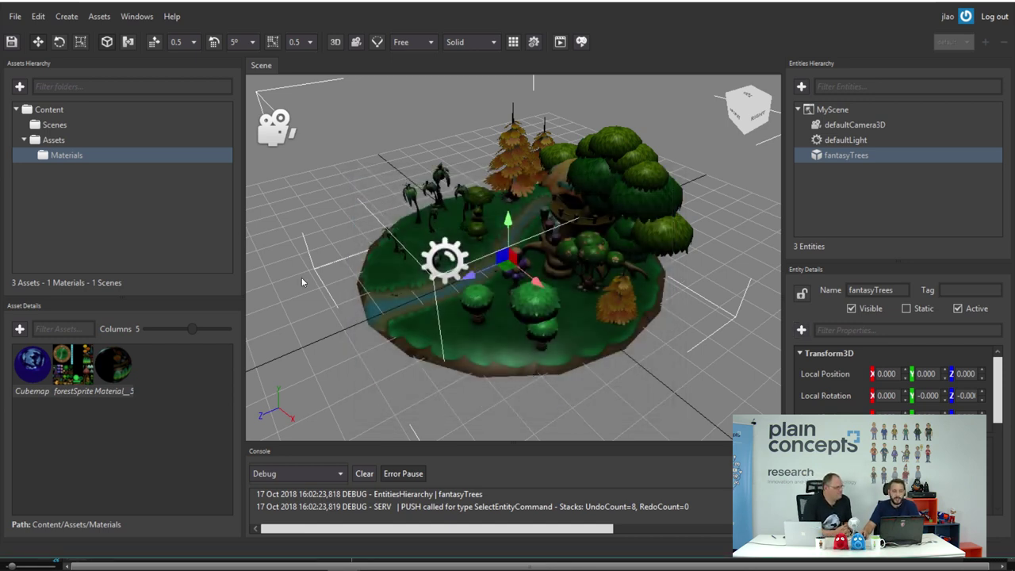
left_click(15, 16)
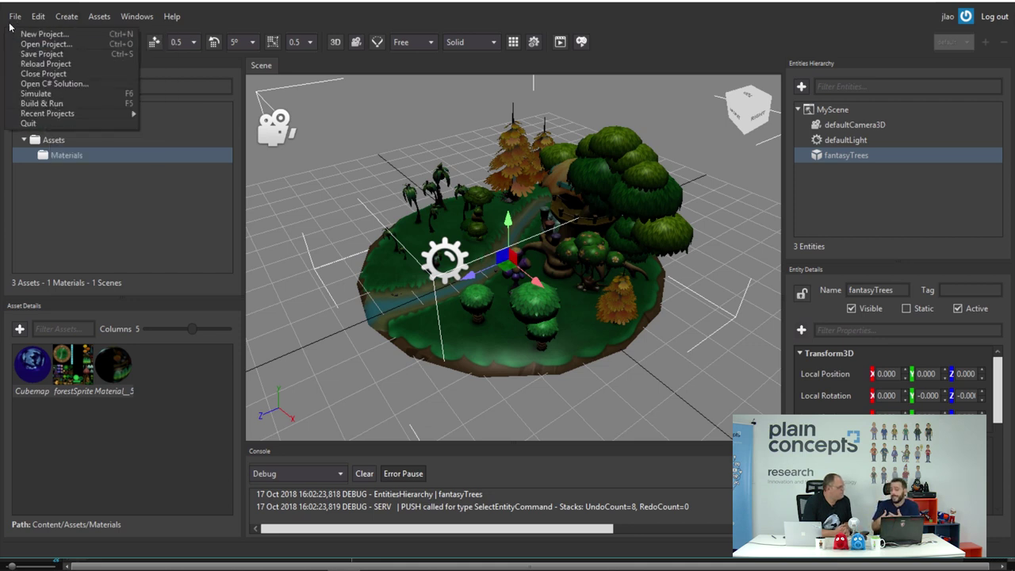
left_click(193, 21)
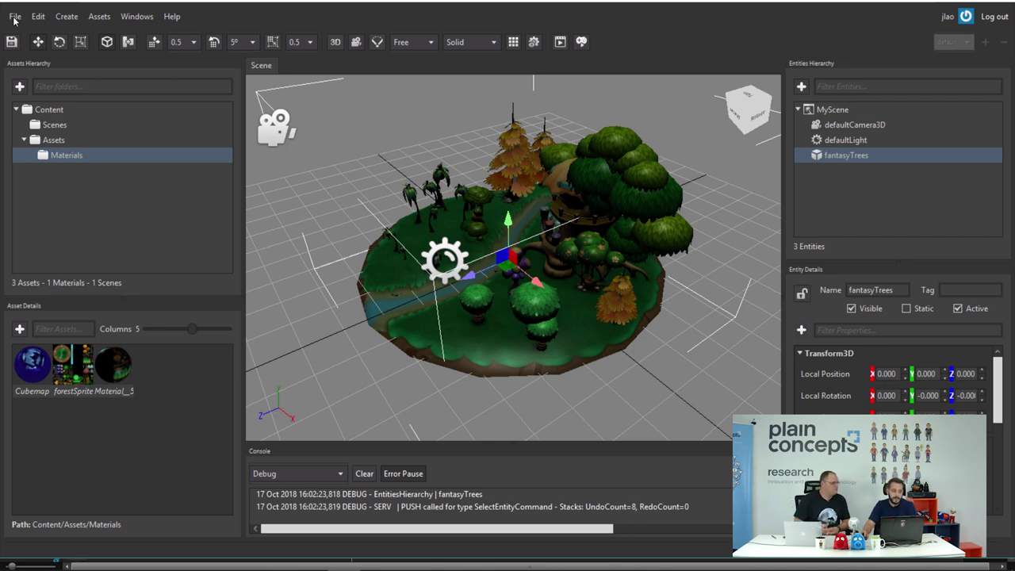
left_click(15, 20)
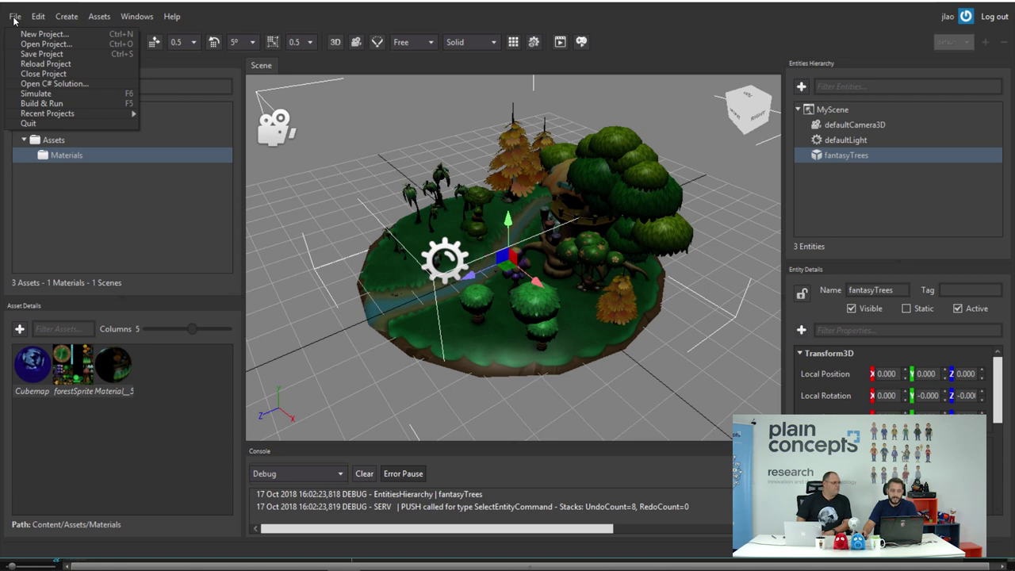
left_click(27, 85)
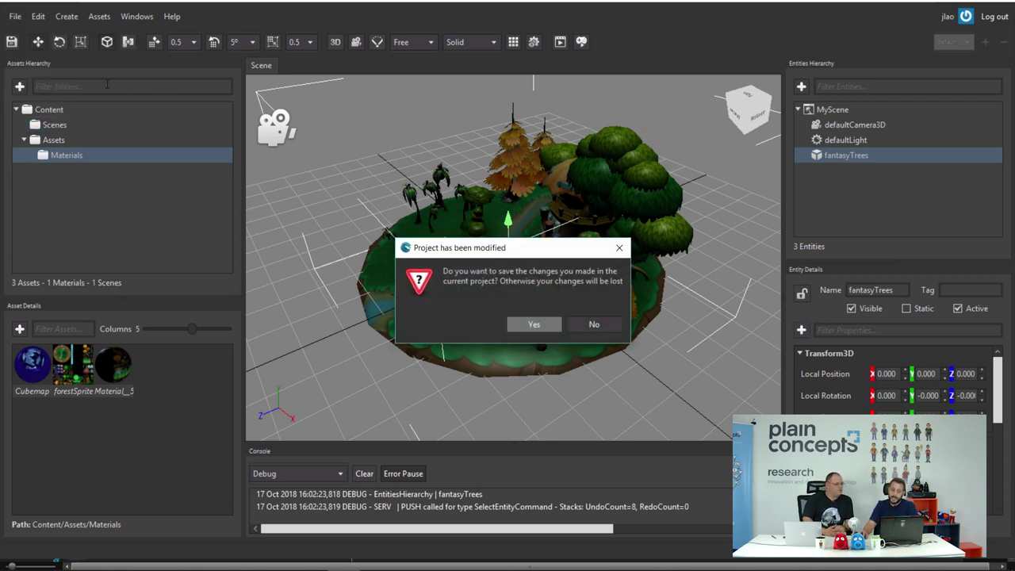
left_click(534, 324)
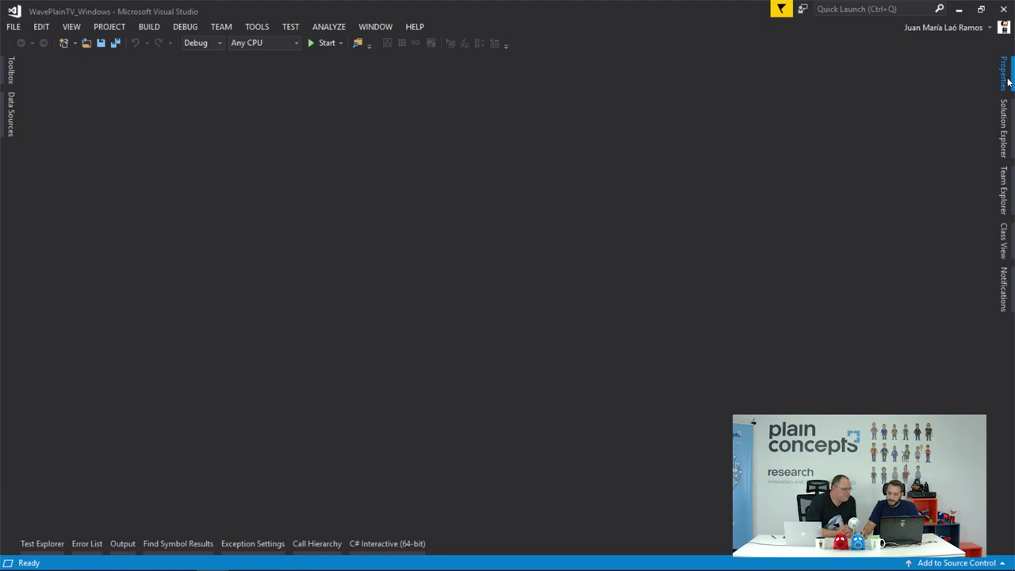
Step: Pin Solution Explorer open and bring up the context menu for the WavePlainTVSource project
left_click(1006, 76)
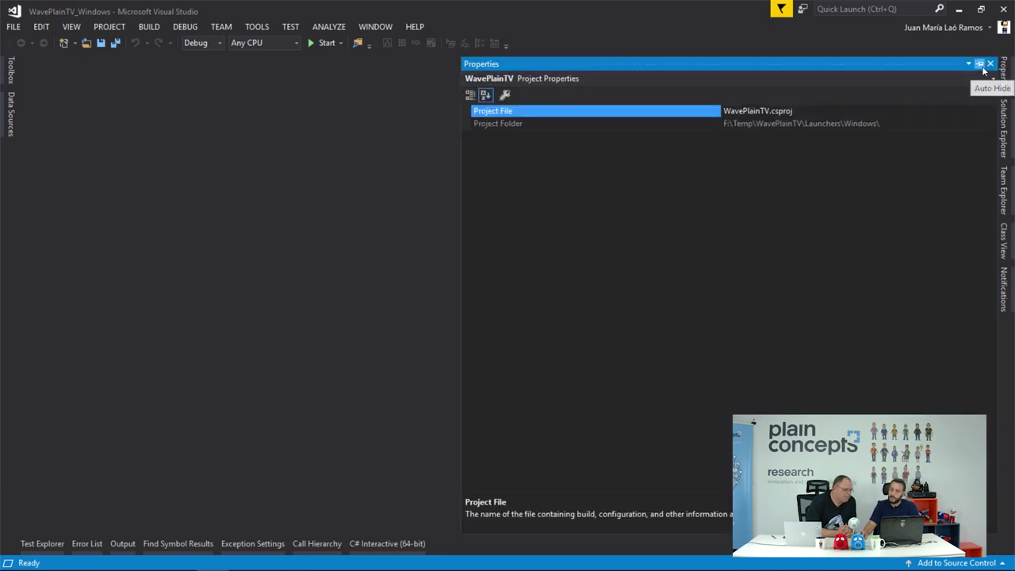
left_click(1005, 126)
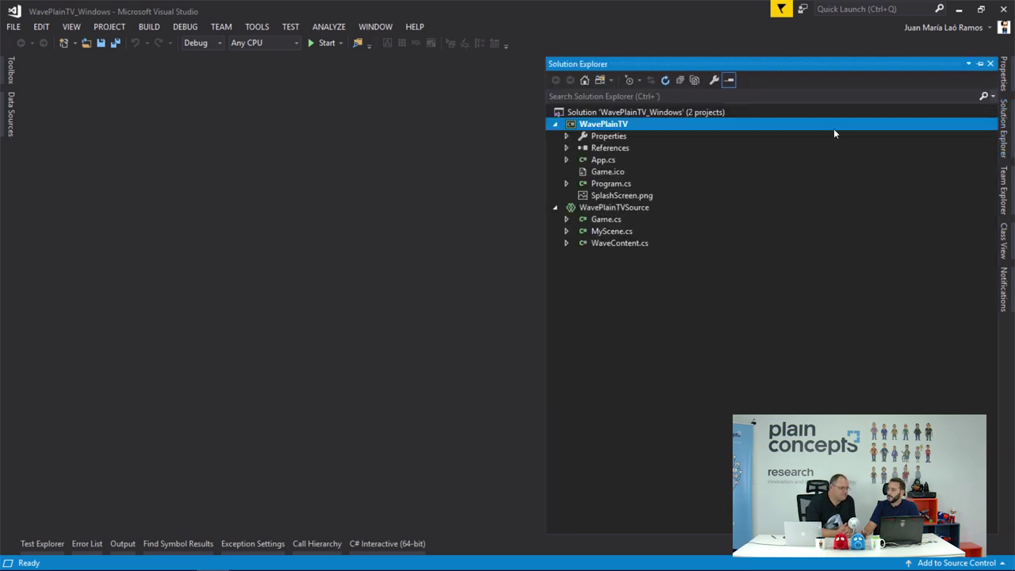
left_click(980, 63)
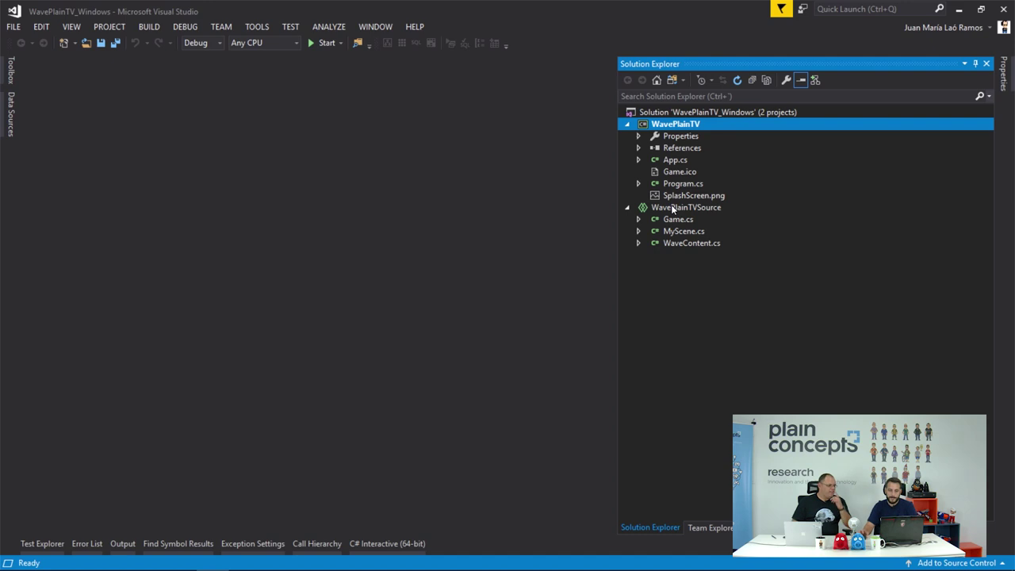
right_click(673, 208)
Step: Add a new class file named ElComponenteDeJuanma to WavePlainTVSource
mouse_move(706, 277)
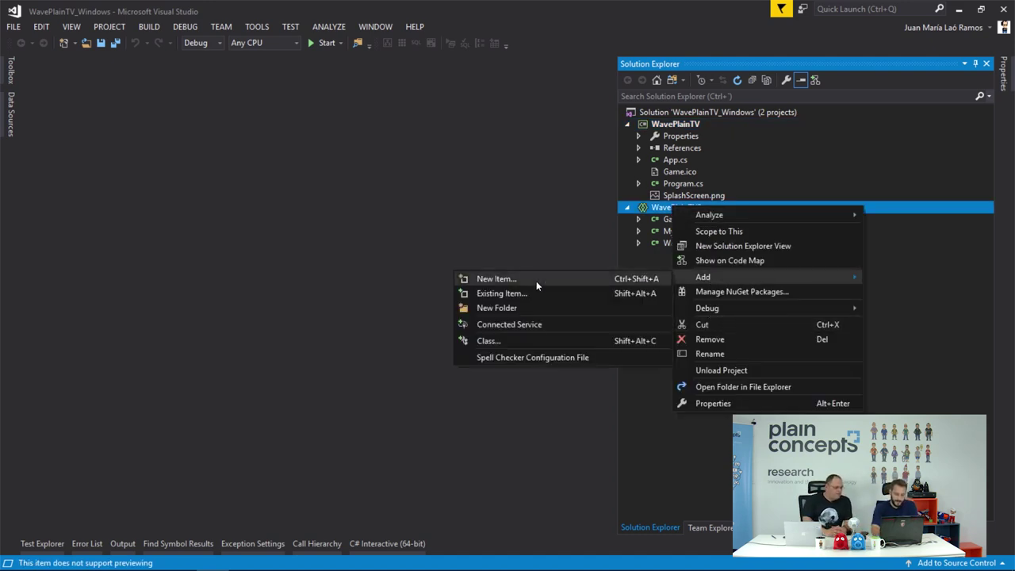
left_click(492, 341)
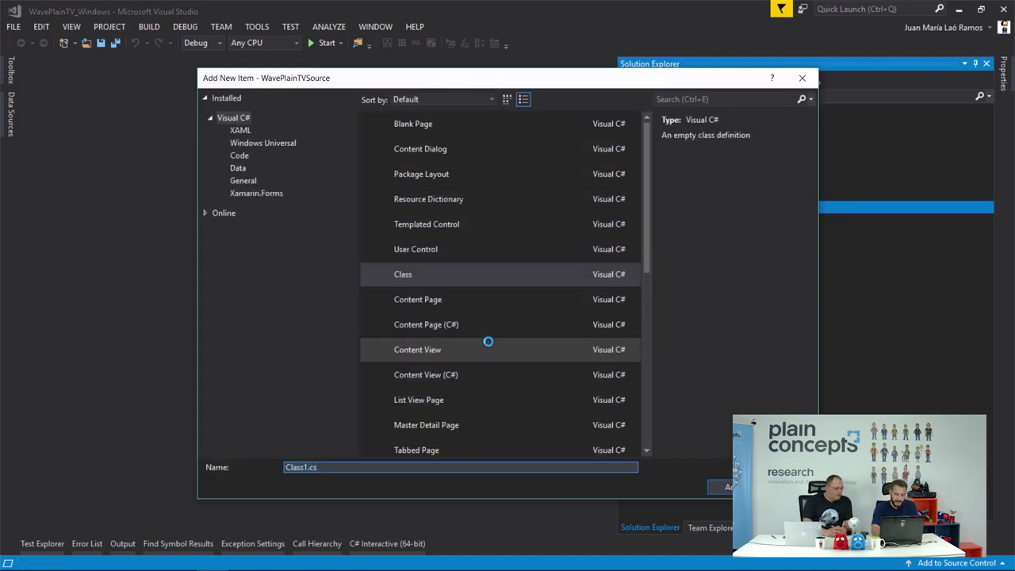
type("E")
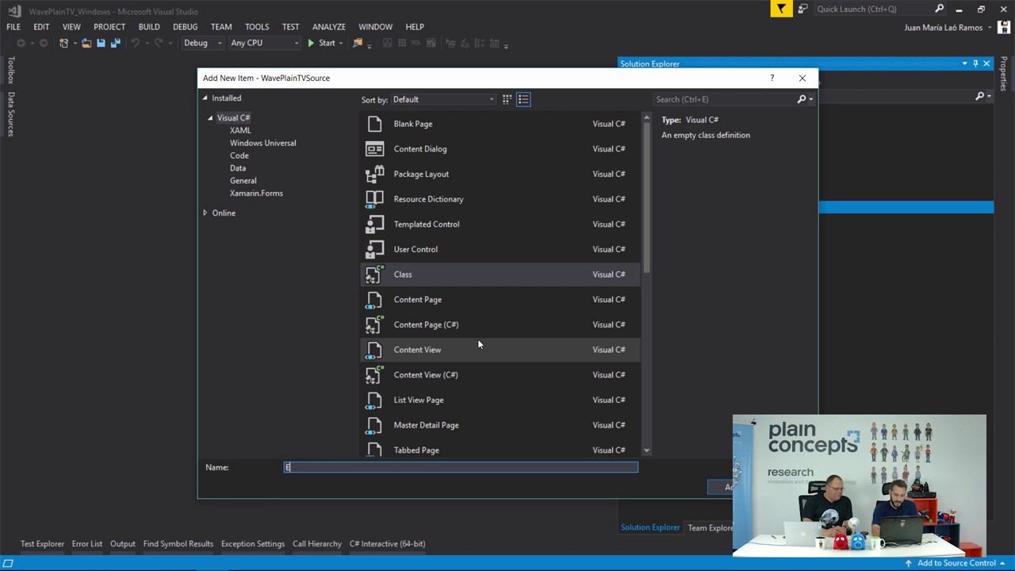
type("lComponenteDeJuanma")
key("Return")
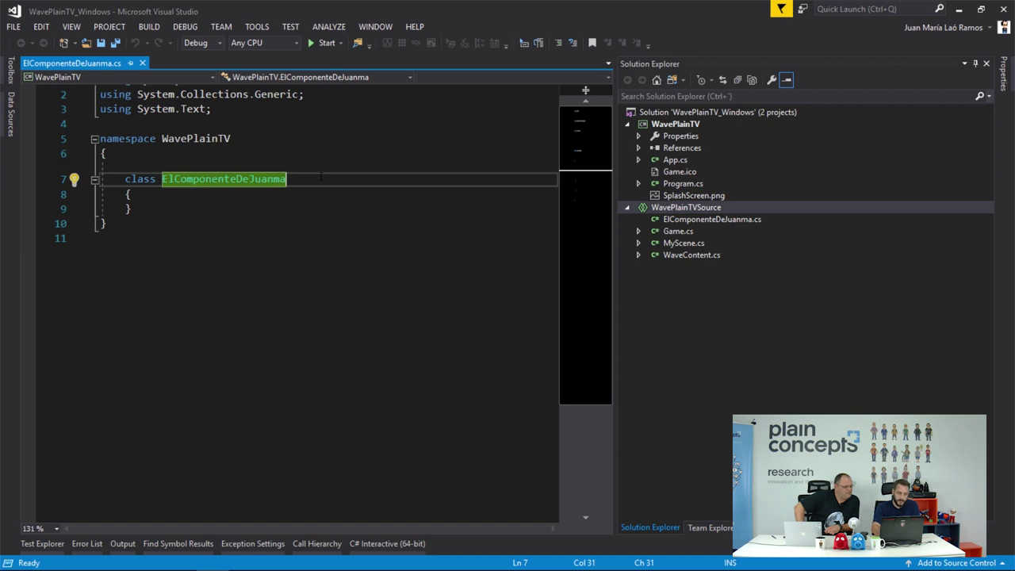
Step: Make the class public, derive it from Component, and import WaveEngine.Framework
key("Home")
type("public")
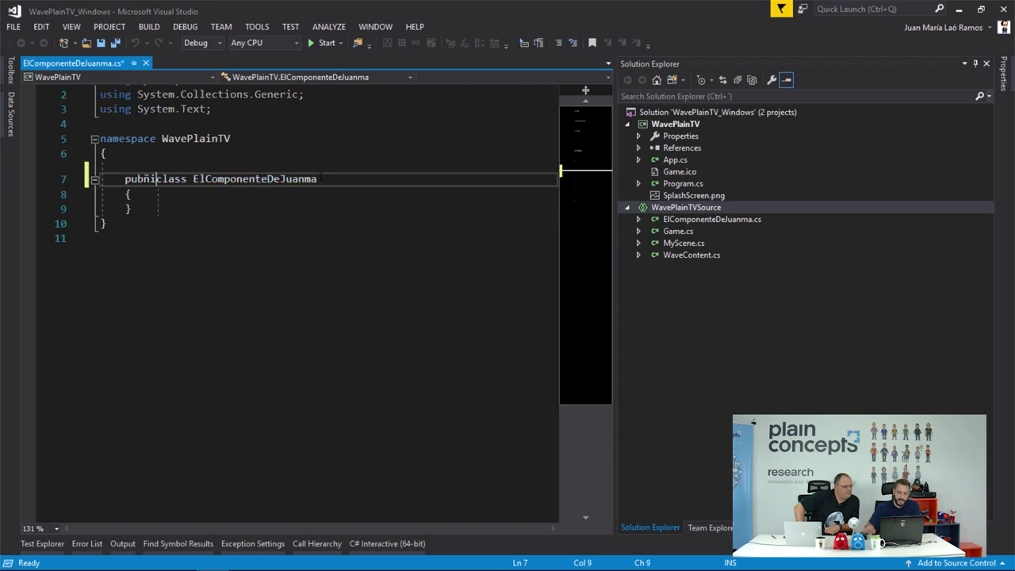
key("BackSpace")
key("BackSpace")
key("BackSpace")
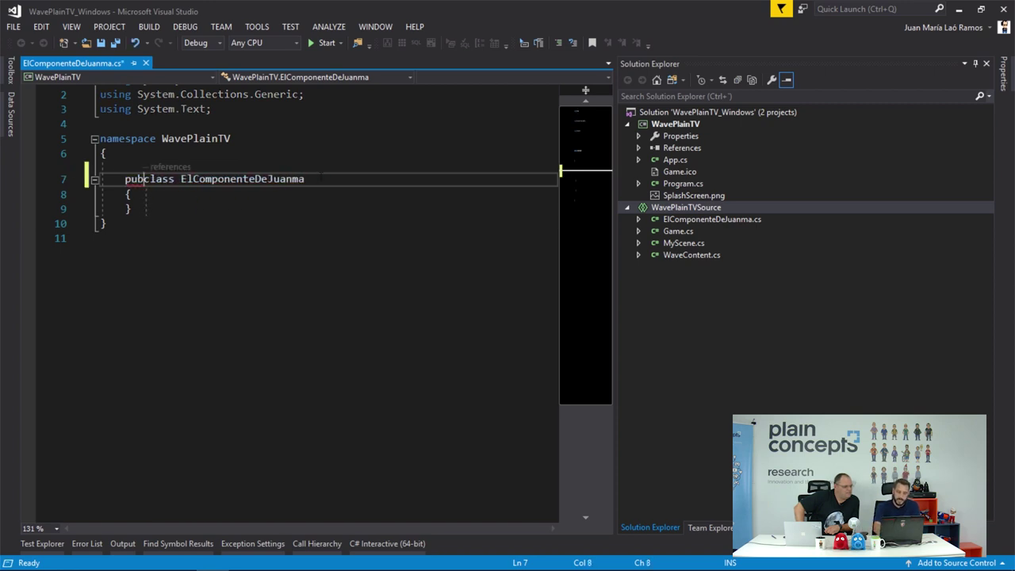
type("lic")
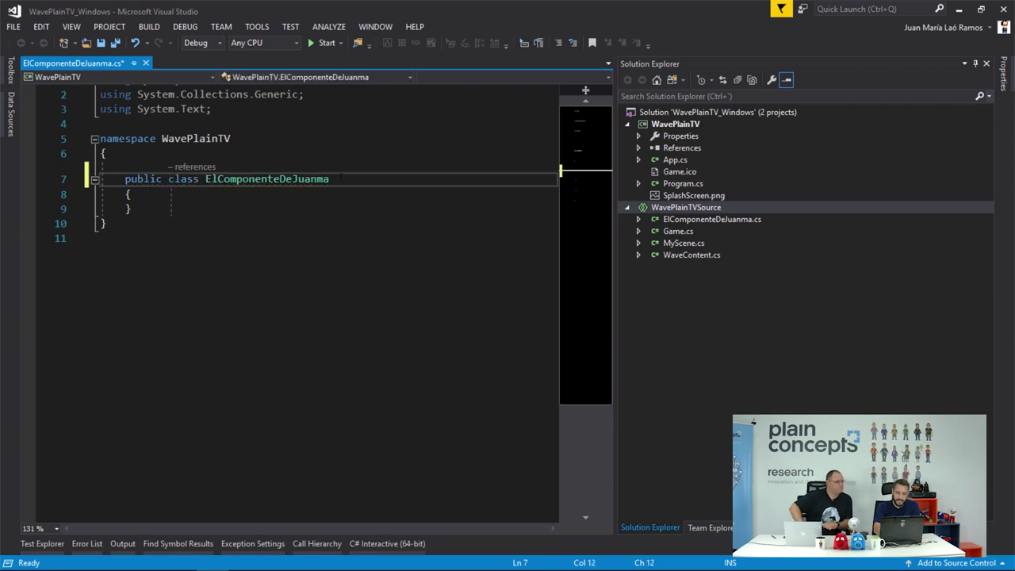
key("End")
type(":Compon")
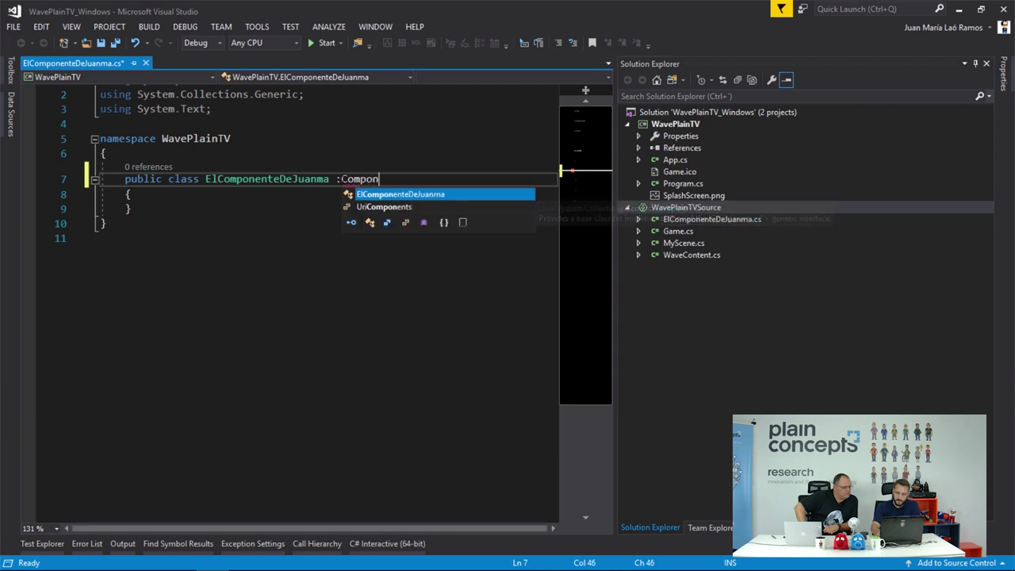
type("ent")
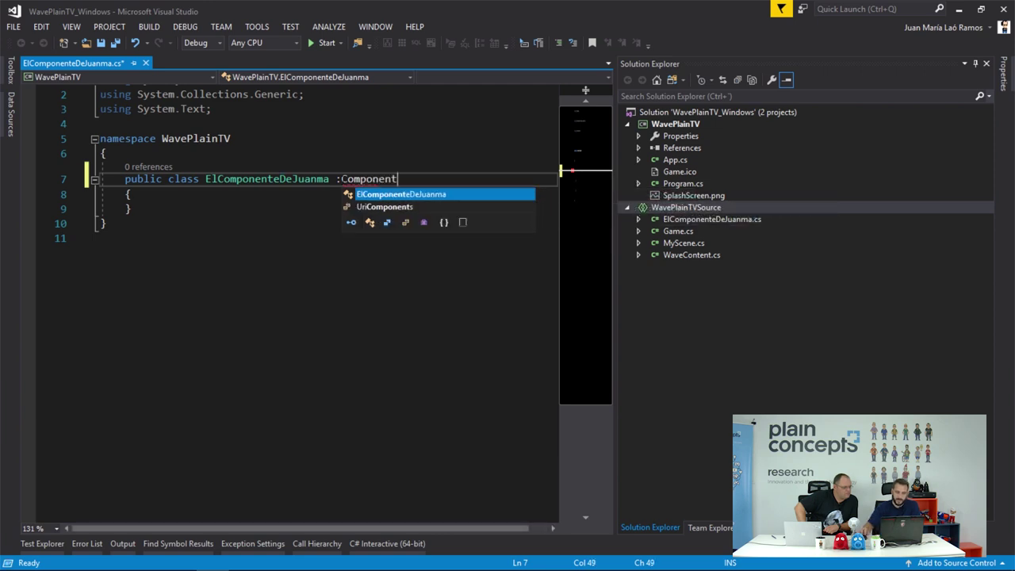
key("Escape")
key("ctrl+period")
key("Down")
key("Return")
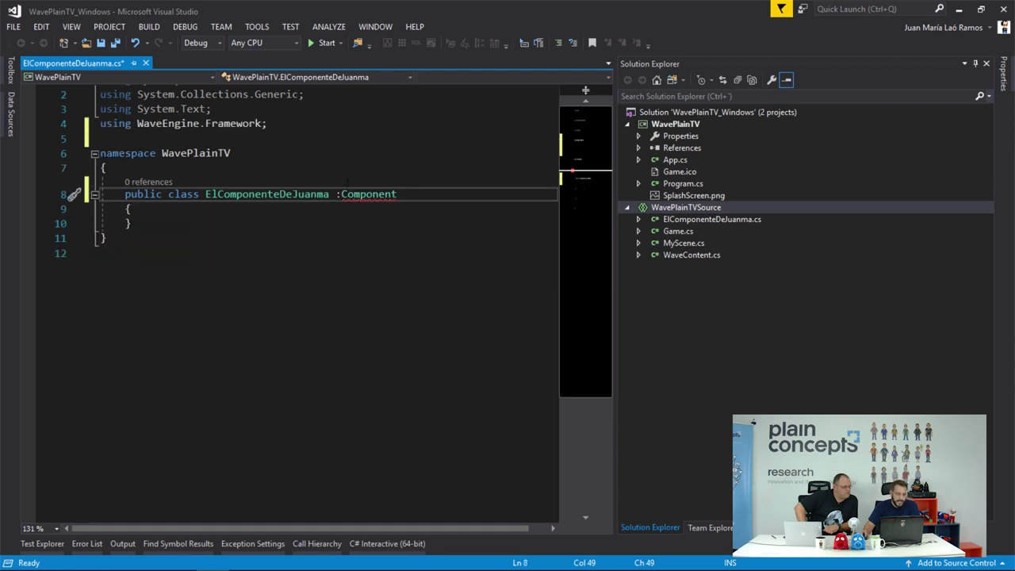
Step: Insert a [DataContract] attribute on a new line above the class declaration
left_click(342, 195)
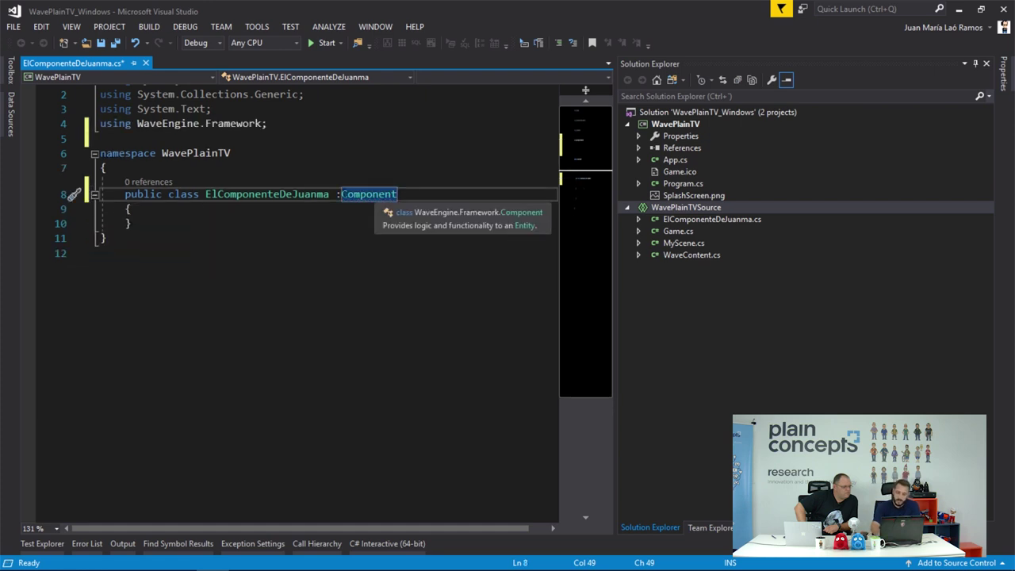
left_click(238, 211)
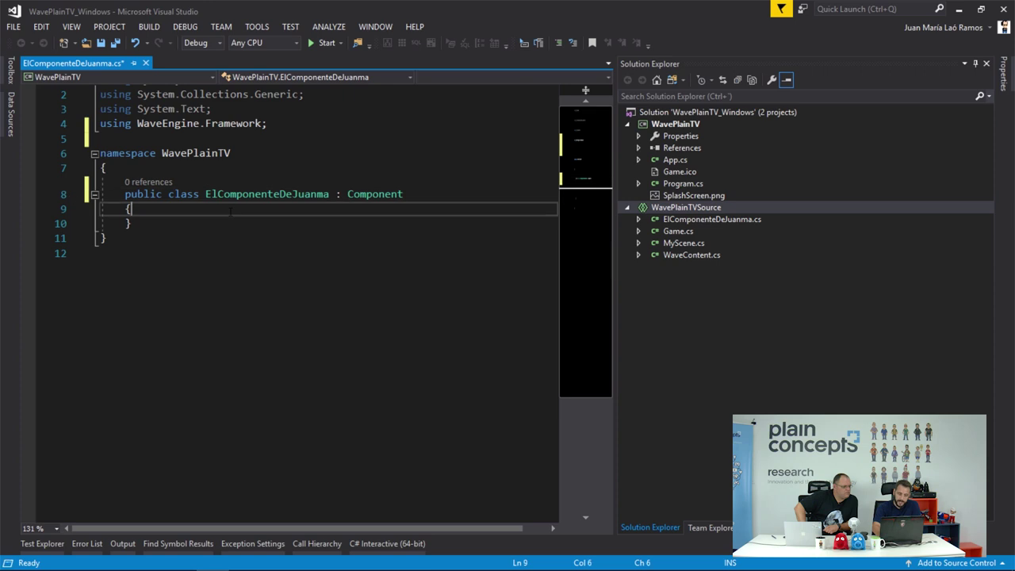
left_click(227, 173)
key("Return")
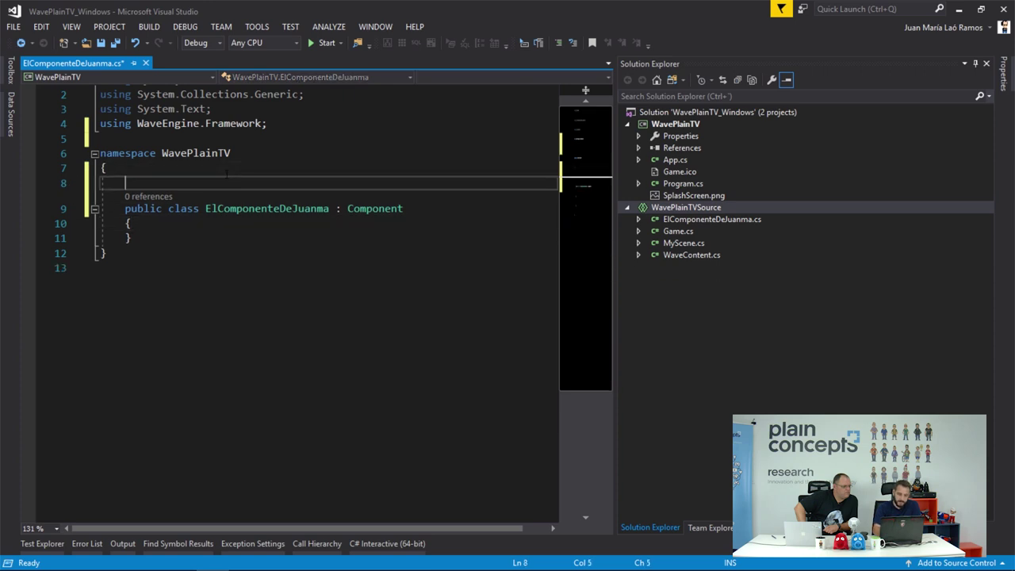
type("<<<<<<<")
key("BackSpace")
key("BackSpace")
key("BackSpace")
type("^*")
key("BackSpace")
key("BackSpace")
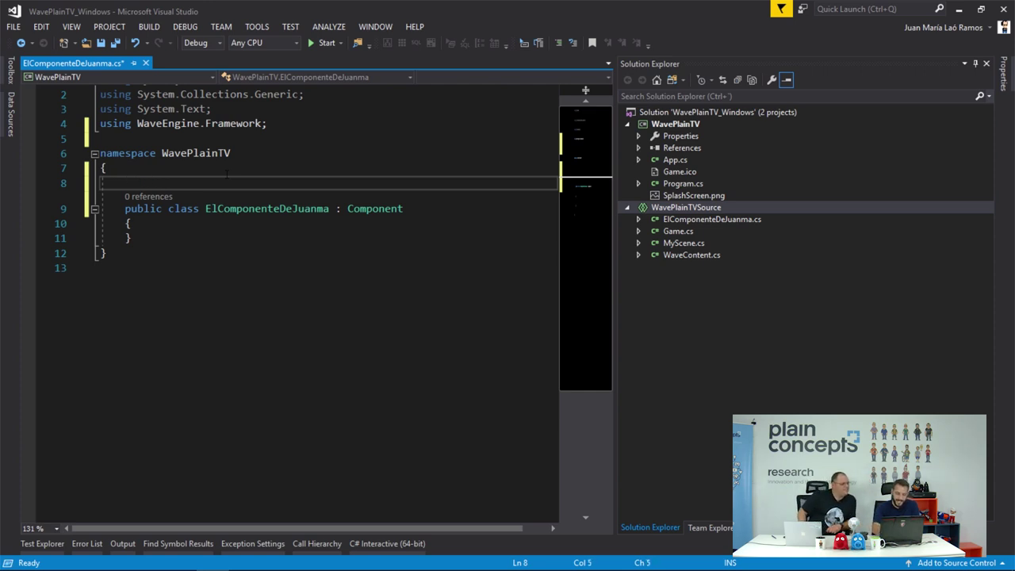
type("[")
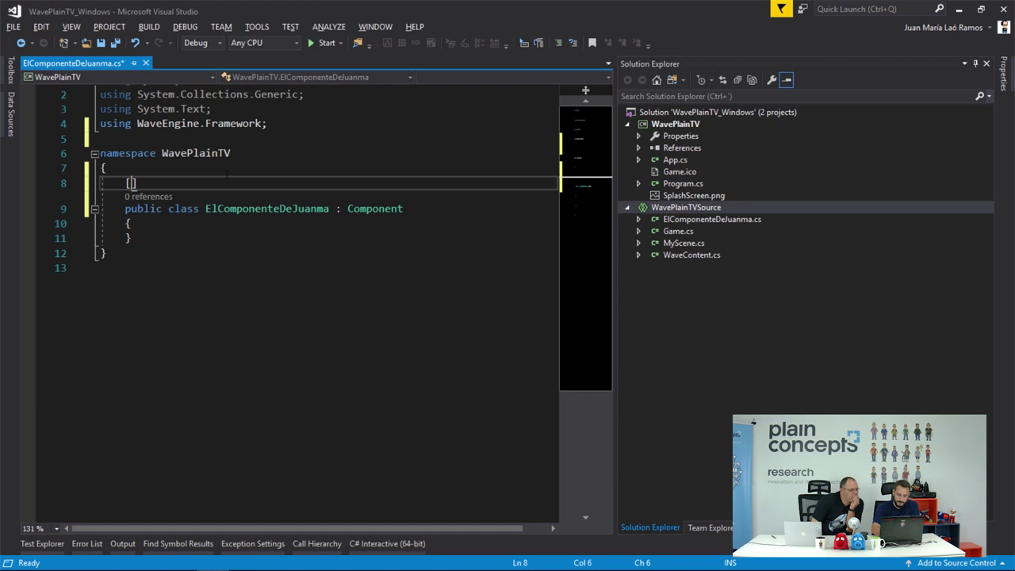
type("Data")
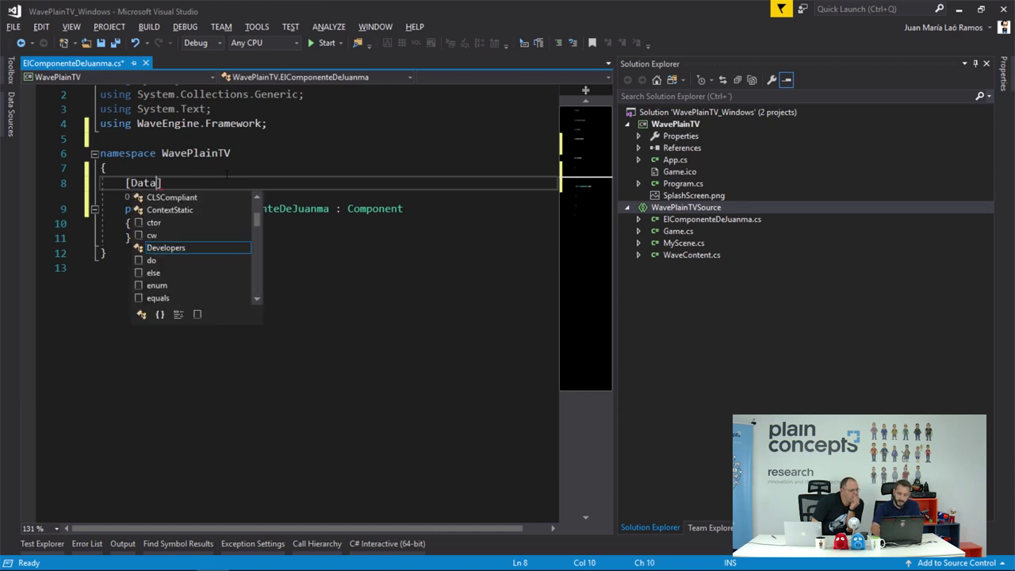
type("Contract")
key("Escape")
Step: Import System.Runtime.Serialization and save ElComponenteDeJuanma.cs
key("ctrl+period")
key("Escape")
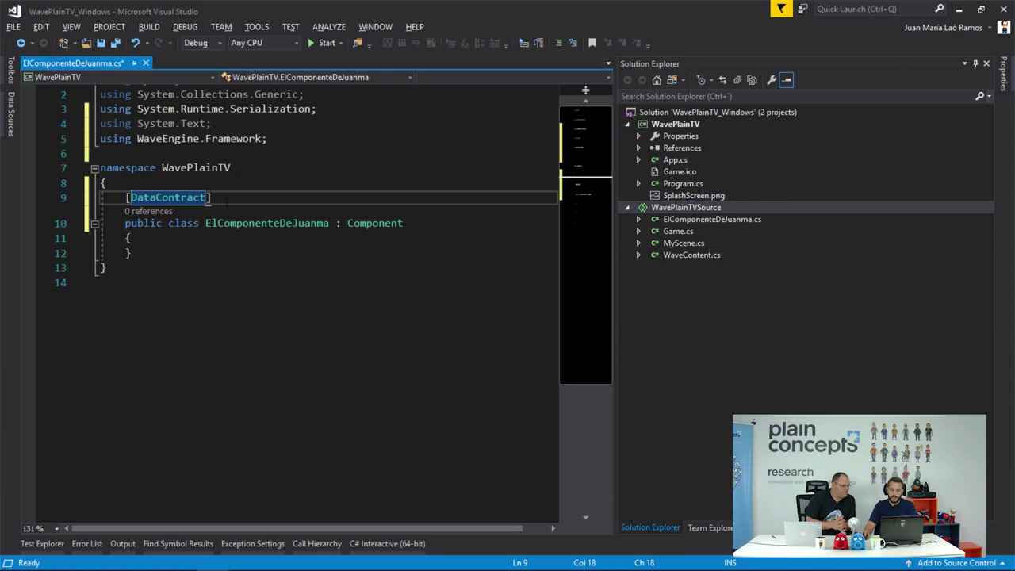
left_click(115, 44)
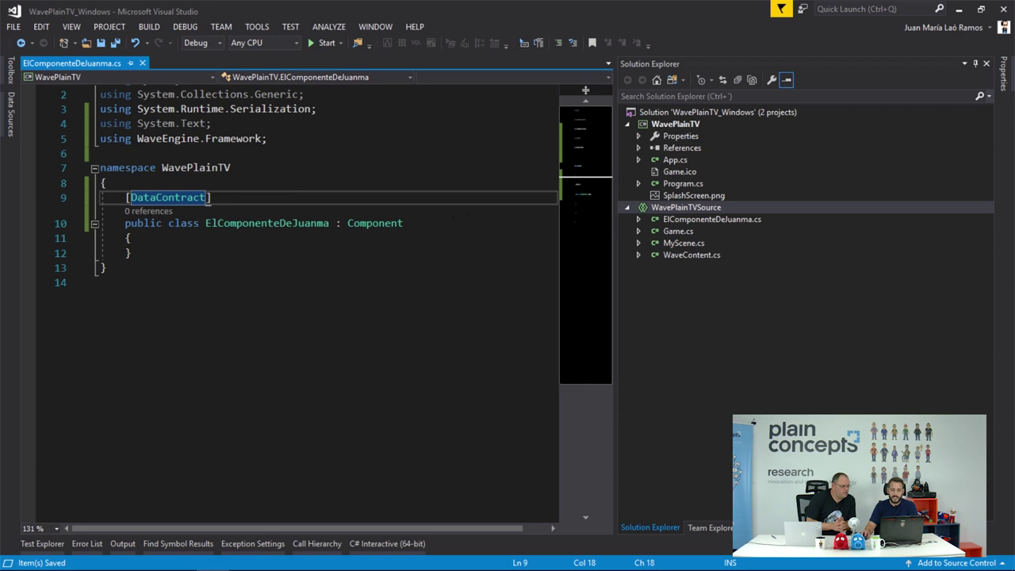
key("alt+Tab")
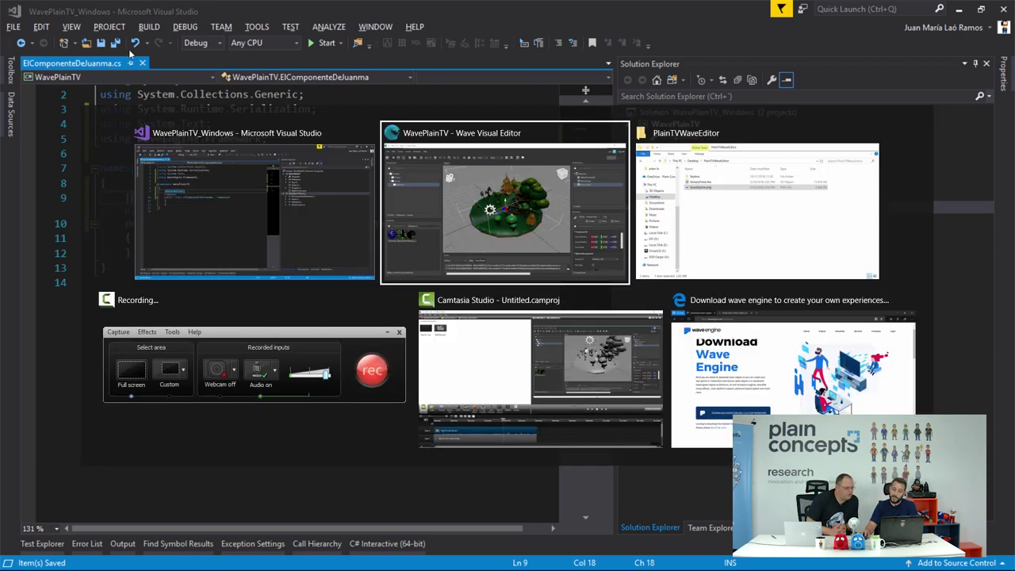
Step: Reload the project, search Add Component for 'ju' and 'Elco' on fantasyTrees, then cancel
left_click(422, 224)
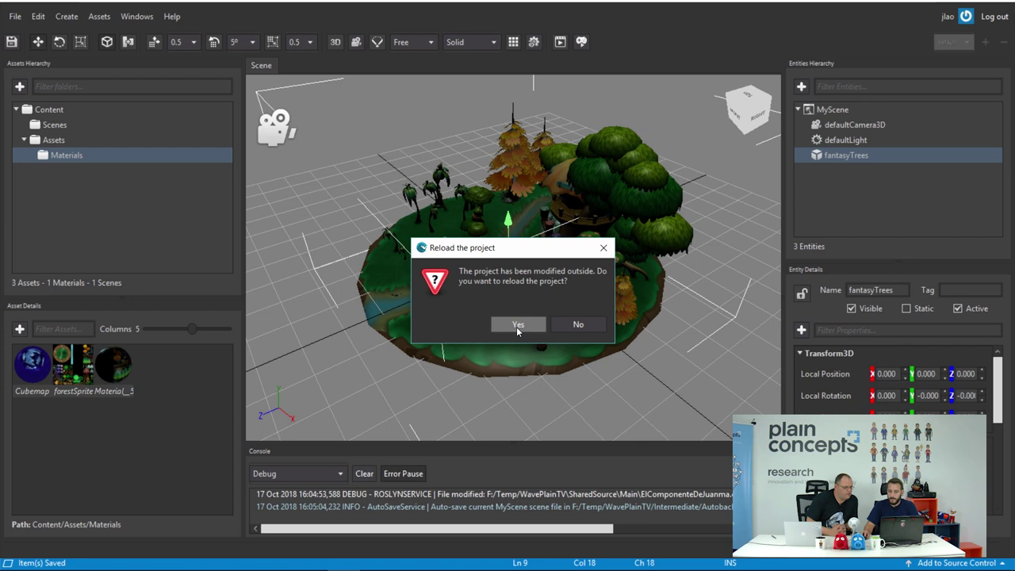
left_click(517, 326)
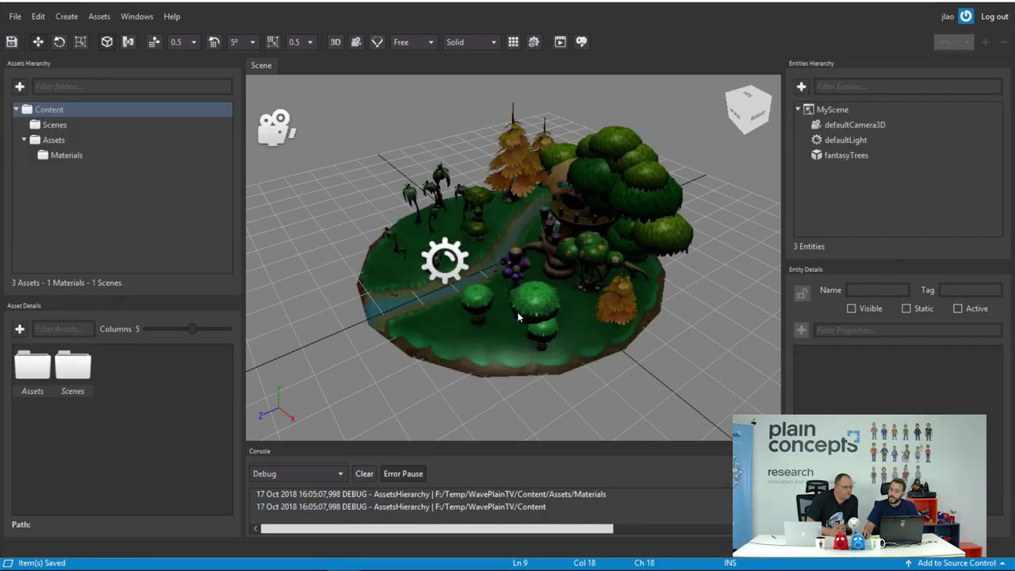
left_click(828, 158)
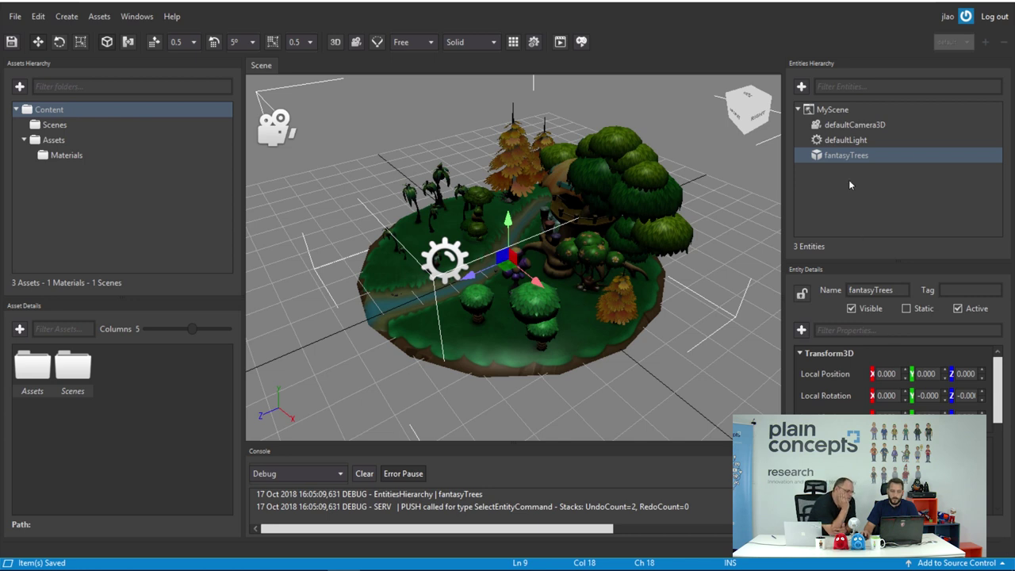
left_click(801, 332)
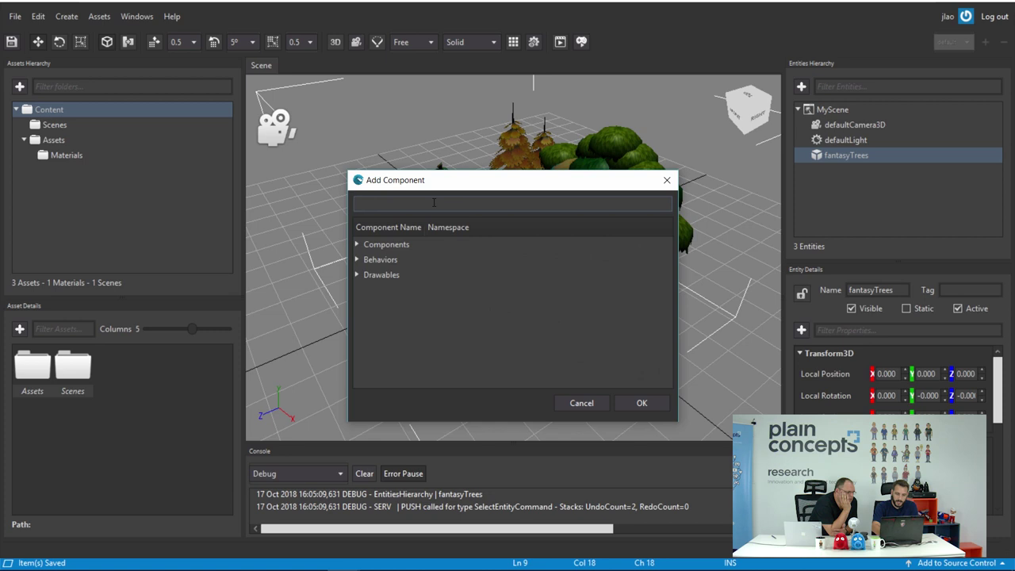
type("ju")
key("BackSpace")
key("BackSpace")
key("BackSpace")
type("Elco")
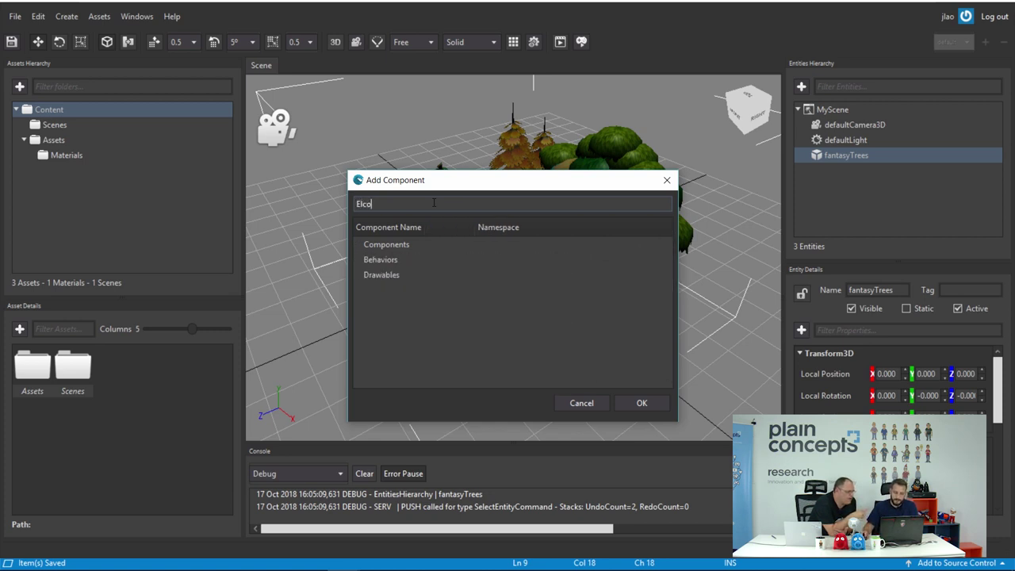
key("BackSpace")
key("BackSpace")
key("BackSpace")
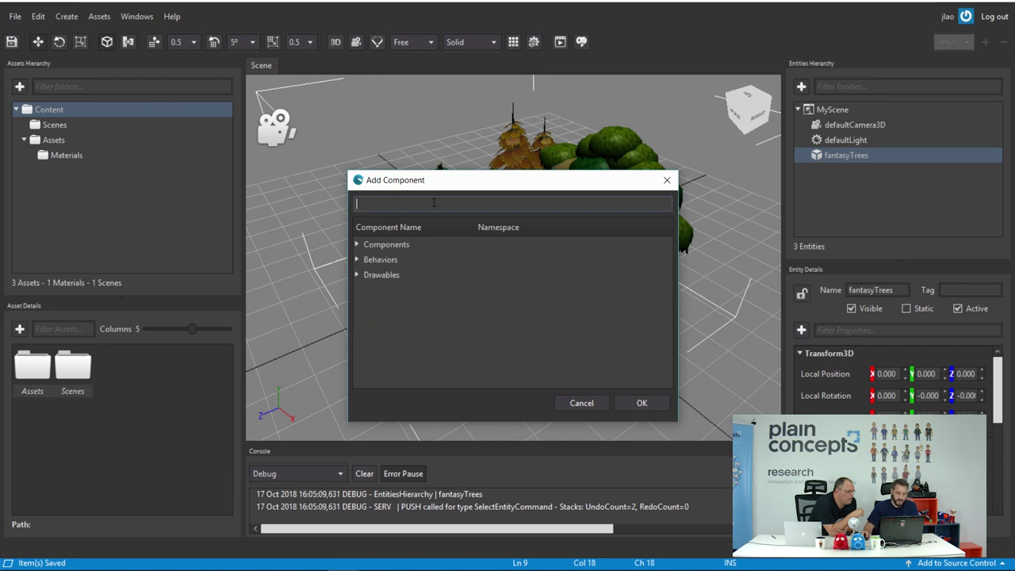
left_click(566, 407)
key("alt+Tab")
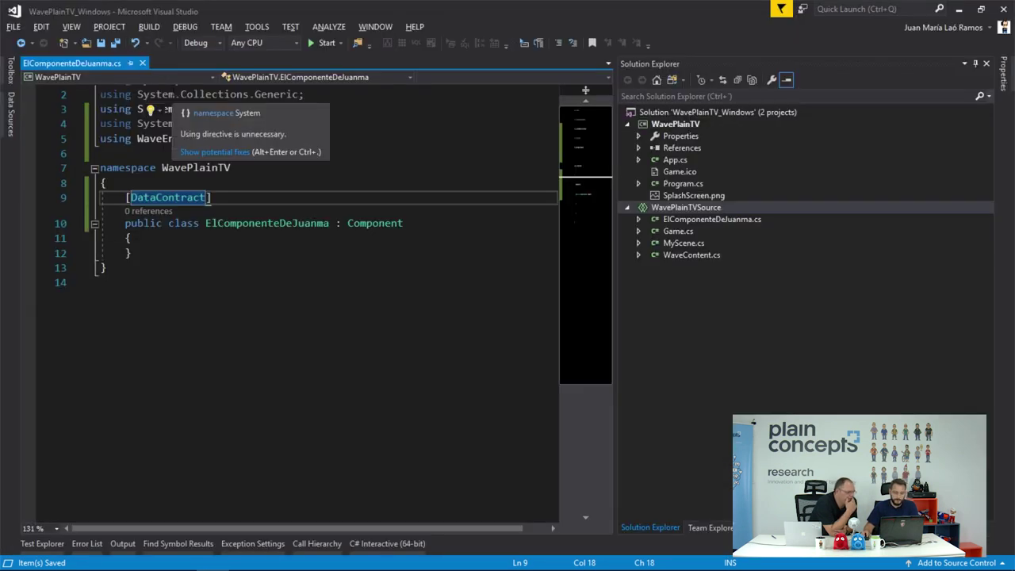
Step: Build the WavePlainTV project from its Solution Explorer context menu
right_click(721, 119)
left_click(781, 127)
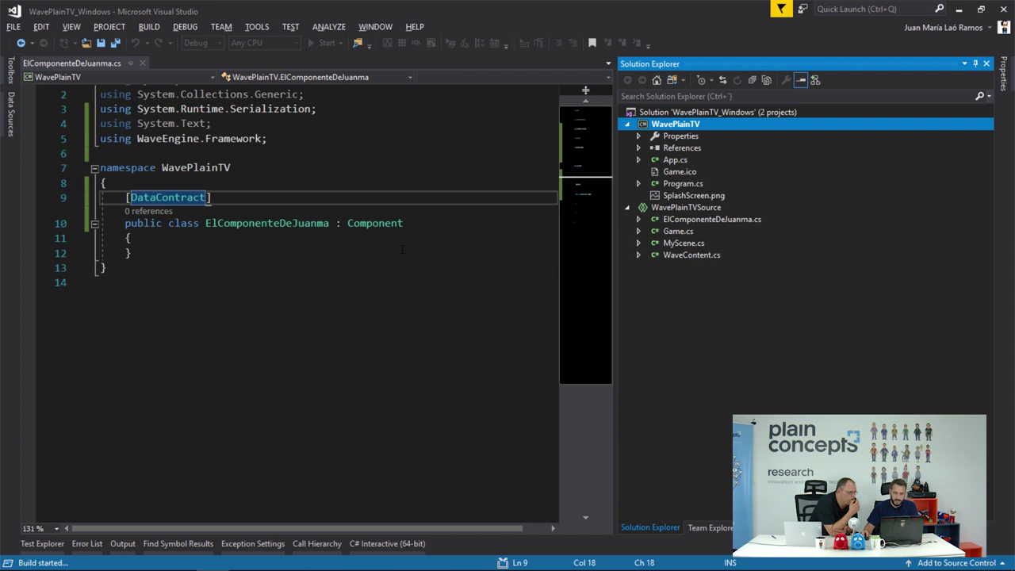
key("alt+Tab")
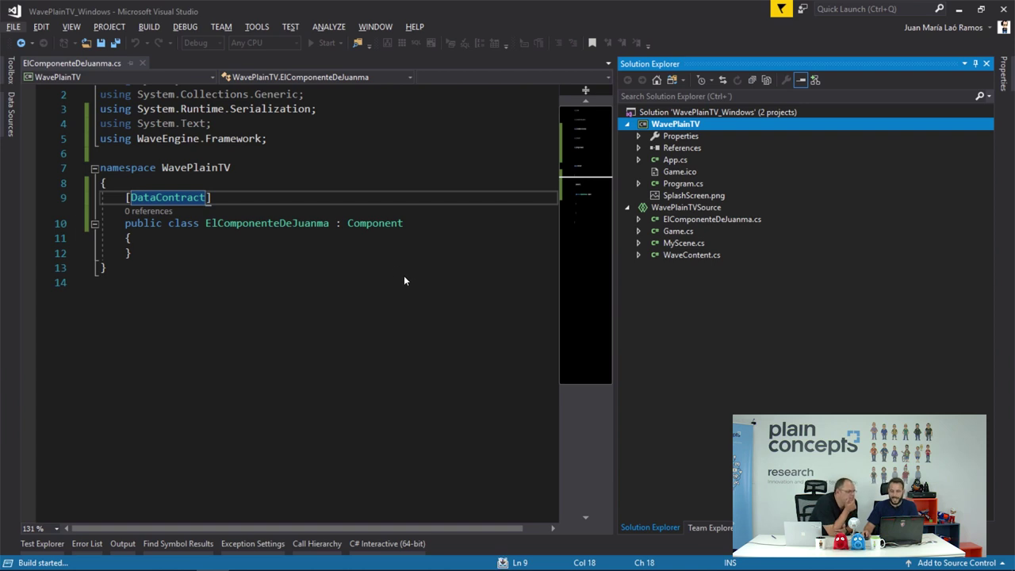
key("alt+Tab")
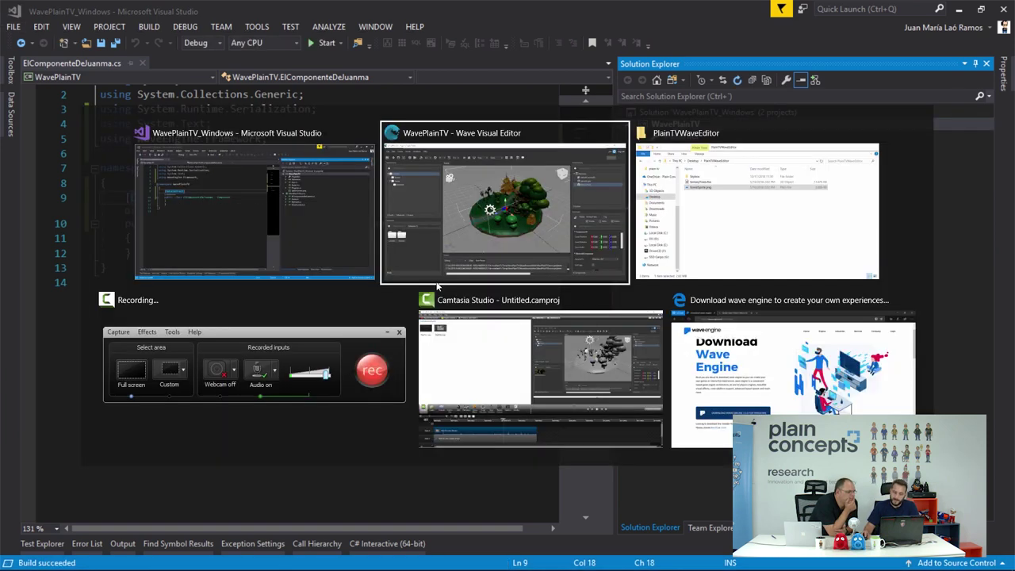
Step: Reload without saving, then add ElComponenteDeJuanma to fantasyTrees by searching 'El'
left_click(519, 325)
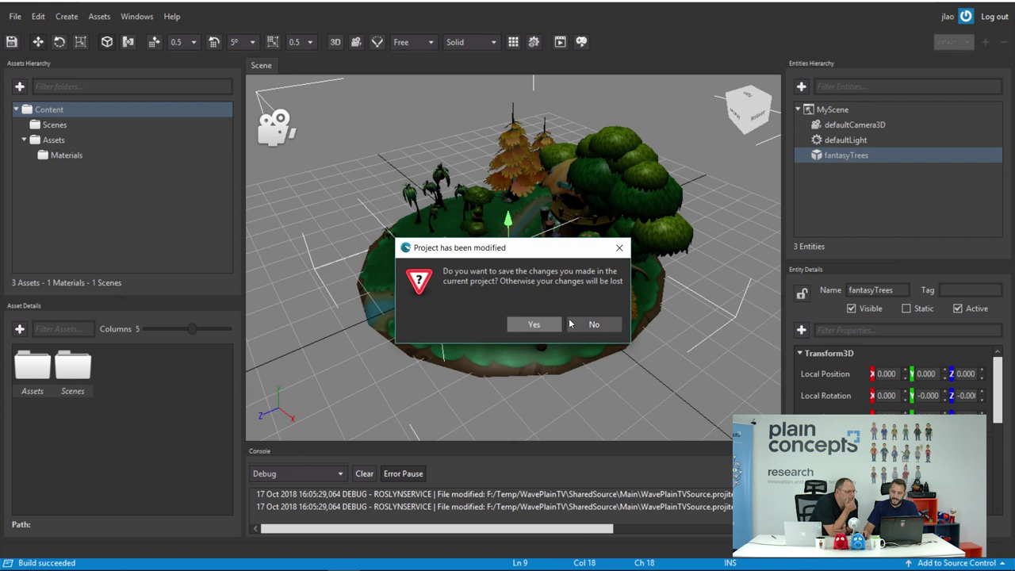
left_click(579, 324)
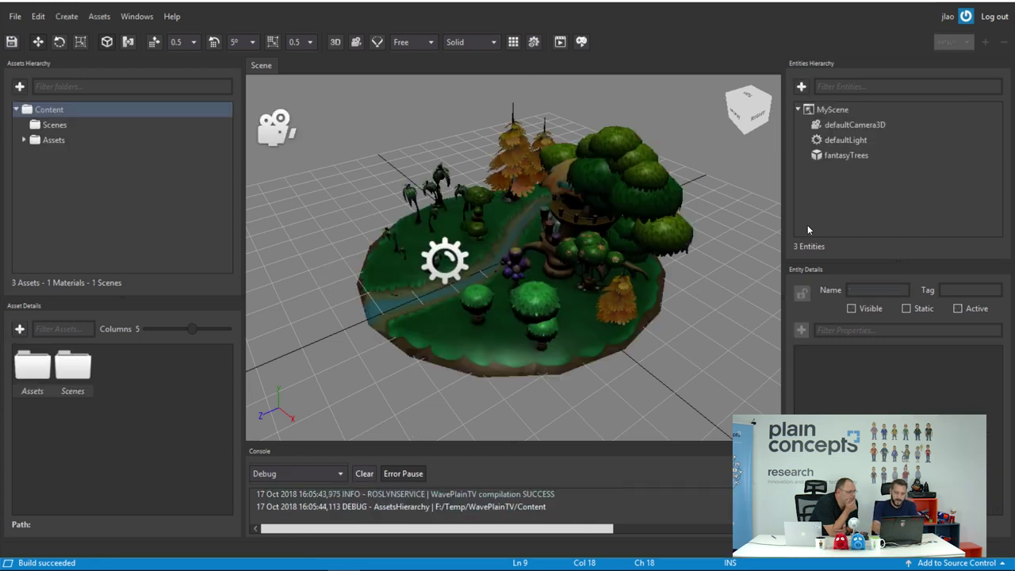
left_click(801, 331)
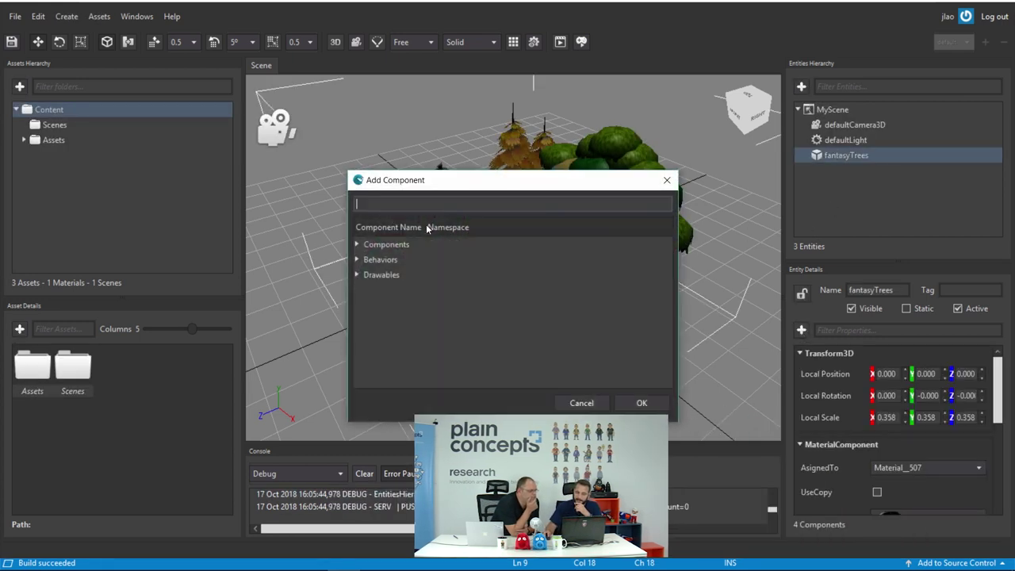
type("El")
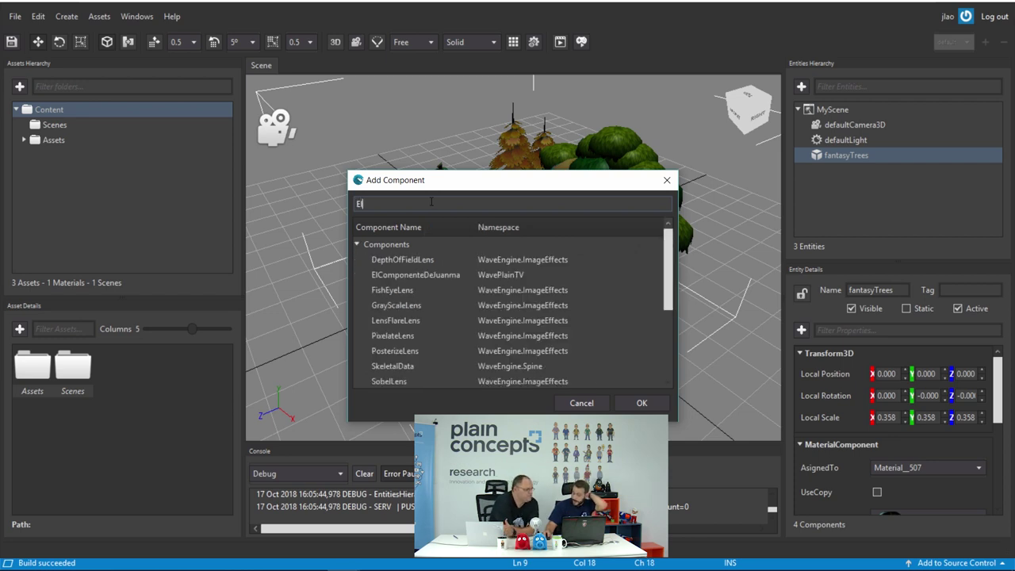
left_click(446, 274)
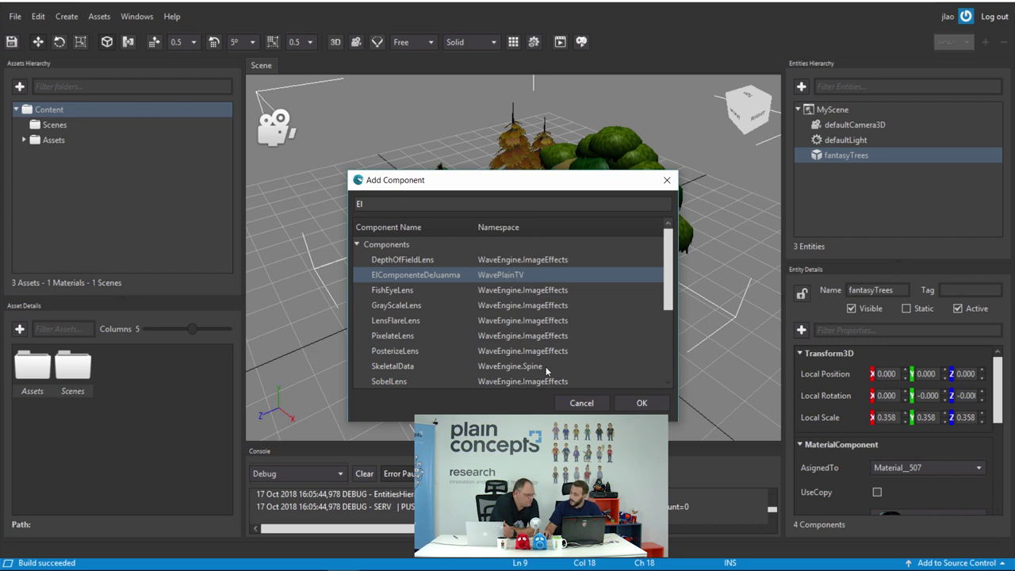
left_click(649, 409)
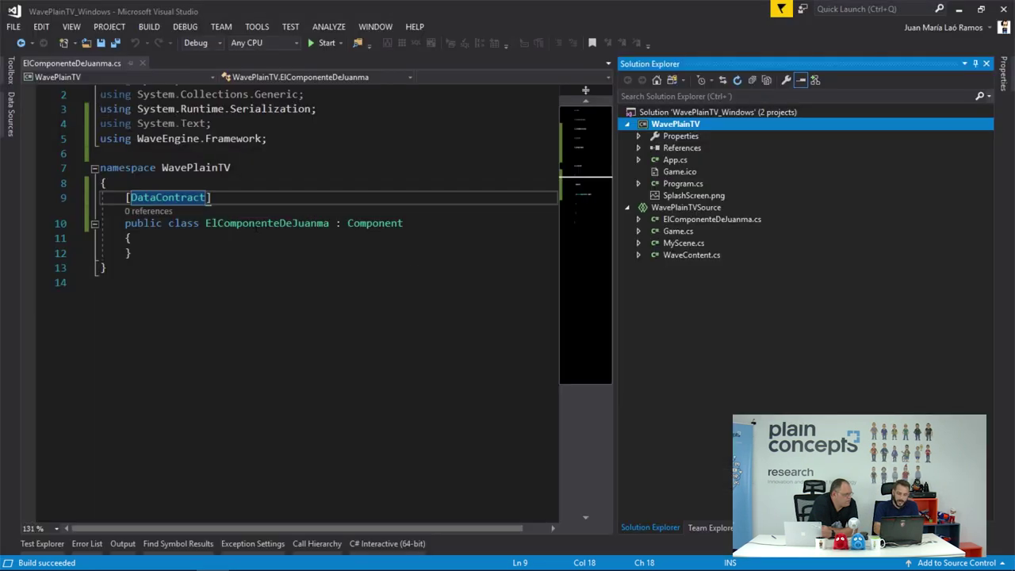
Step: Declare a public int HappinessLevel member in the class body
left_click(222, 238)
key("Return")
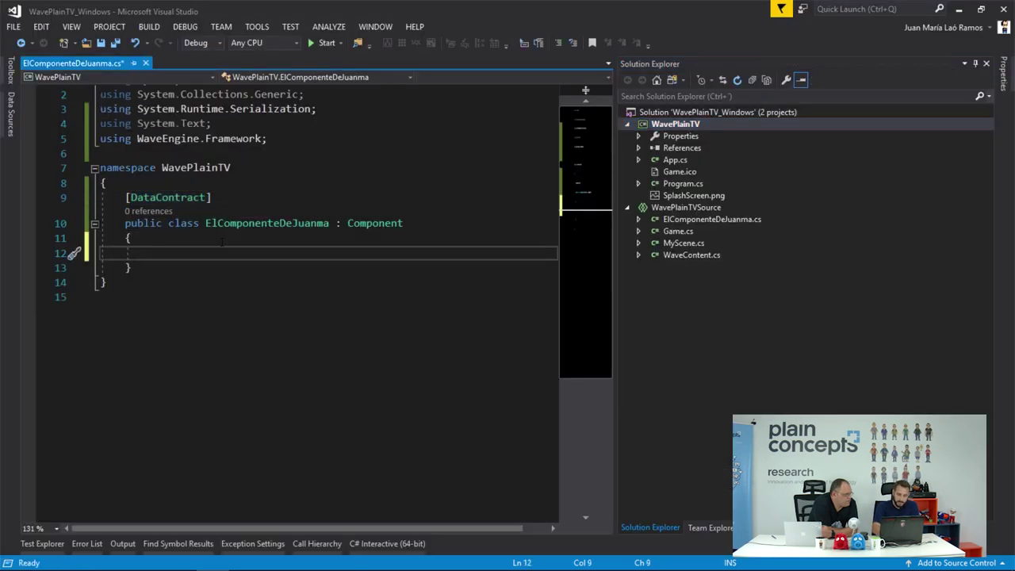
type("pu")
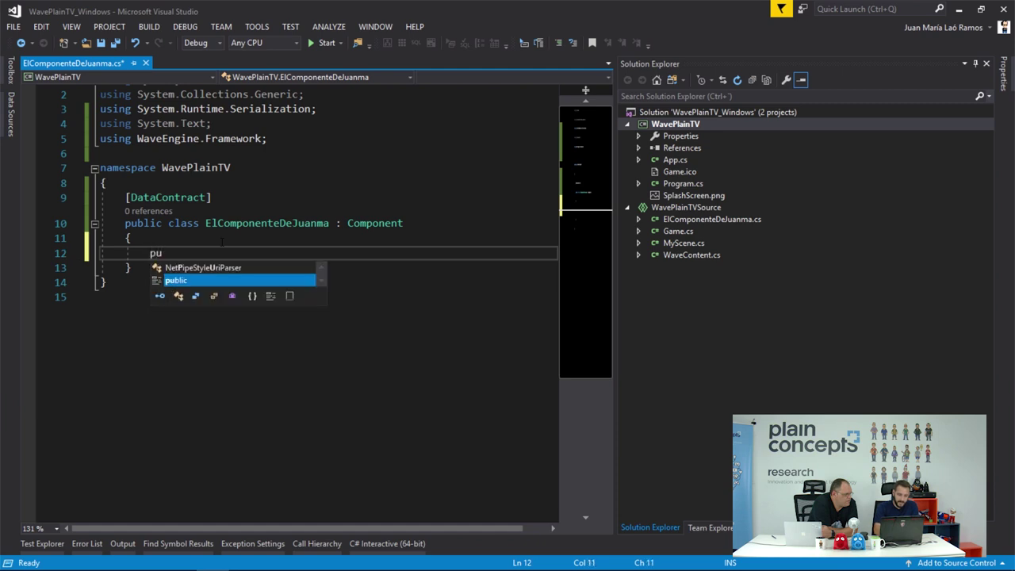
key("Tab")
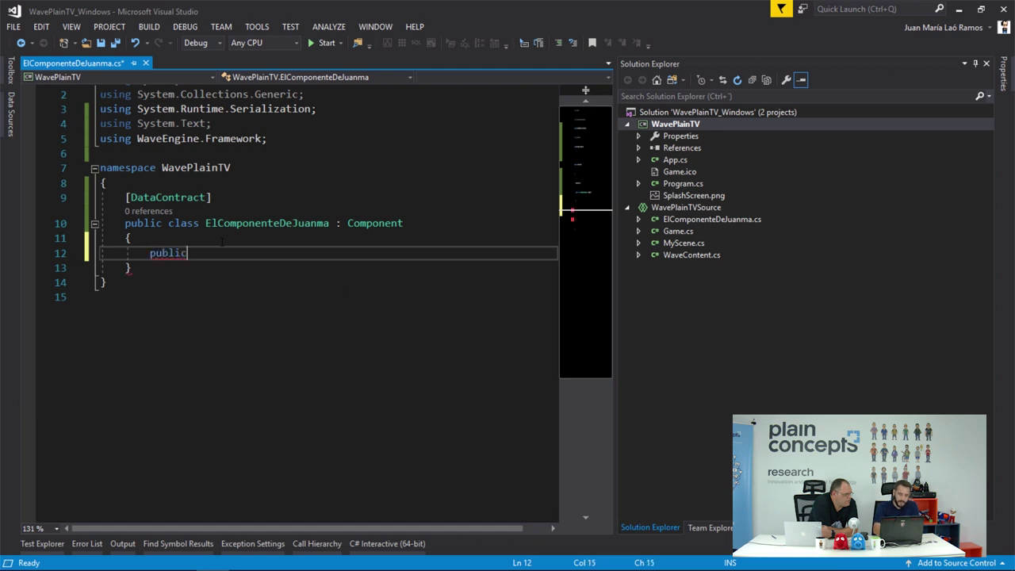
type(" string")
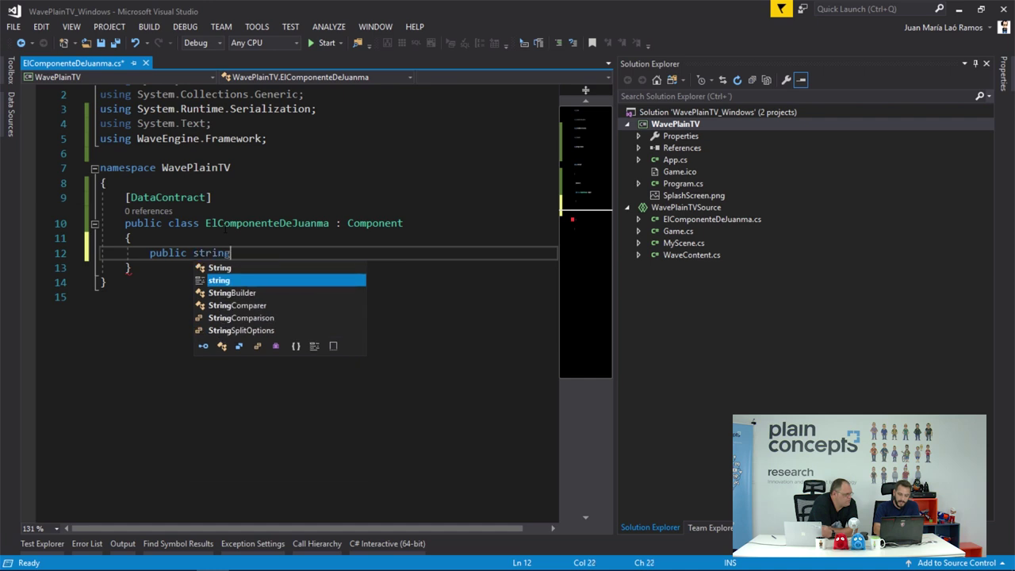
key("BackSpace")
key("BackSpace")
key("BackSpace")
key("BackSpace")
type("in")
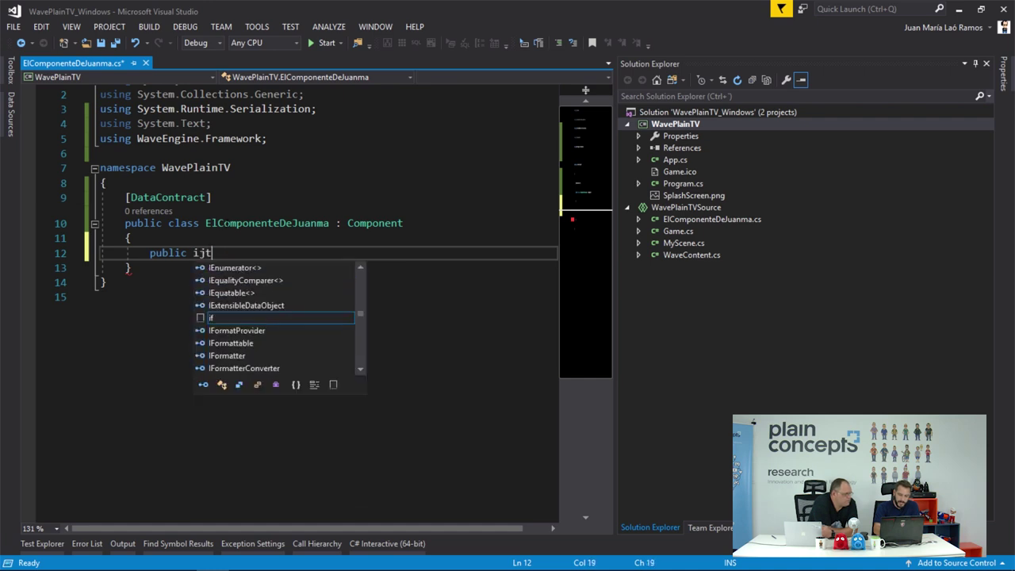
type("t ")
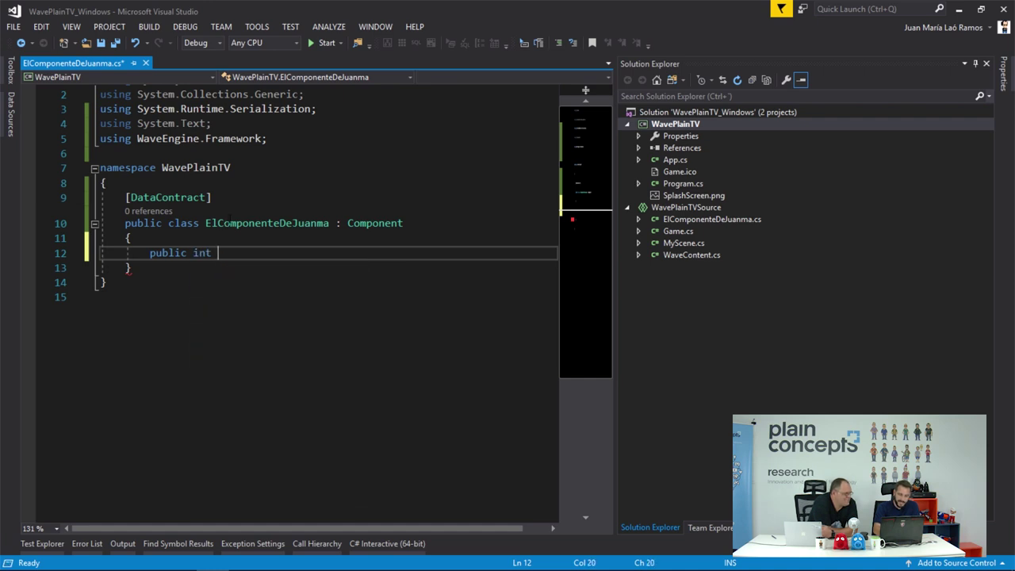
type("appy")
key("BackSpace")
type("inessLevel;")
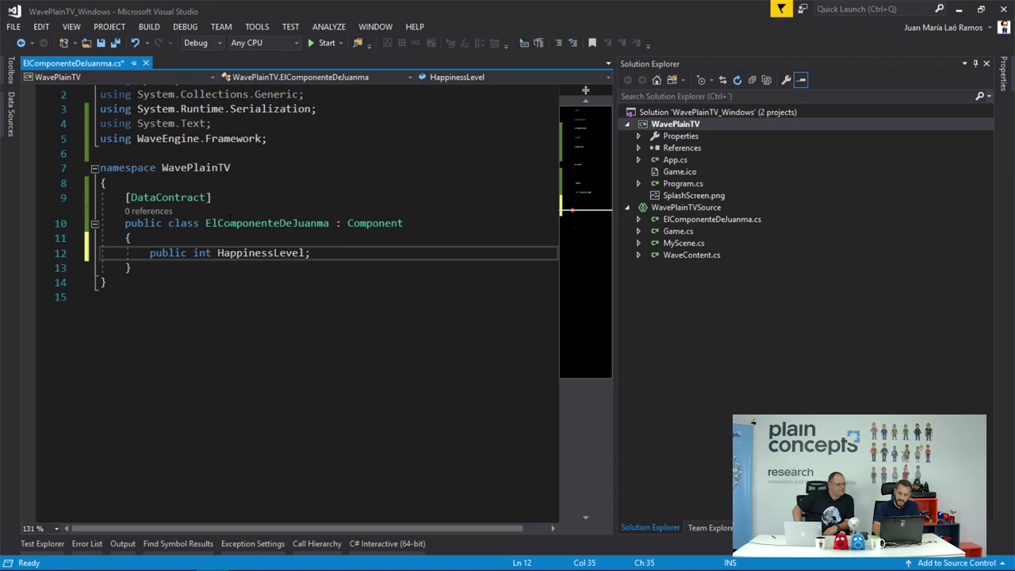
Step: Turn HappinessLevel into a { get; set; } auto-property and save the file
key("BackSpace")
type("{ ")
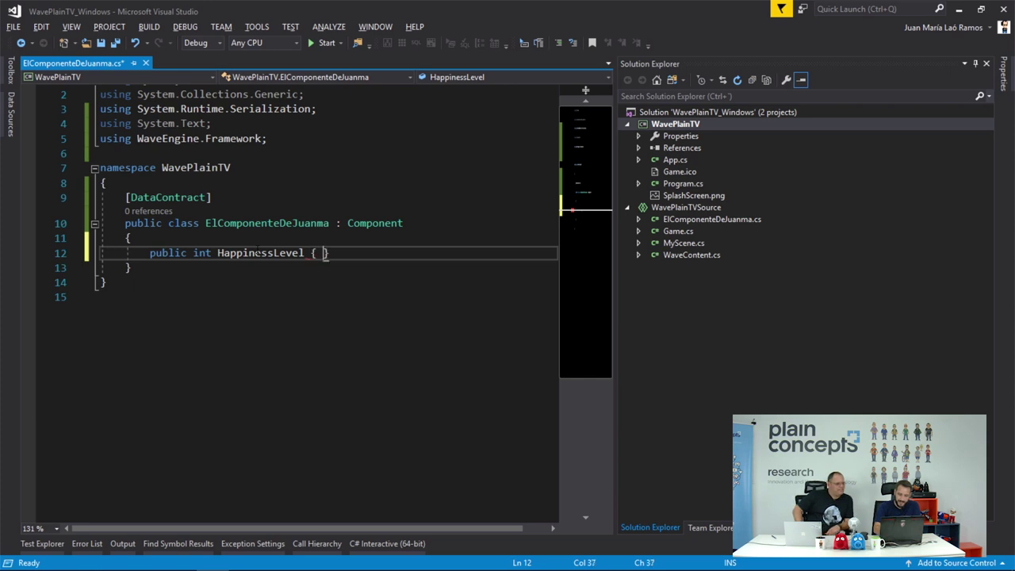
type("get")
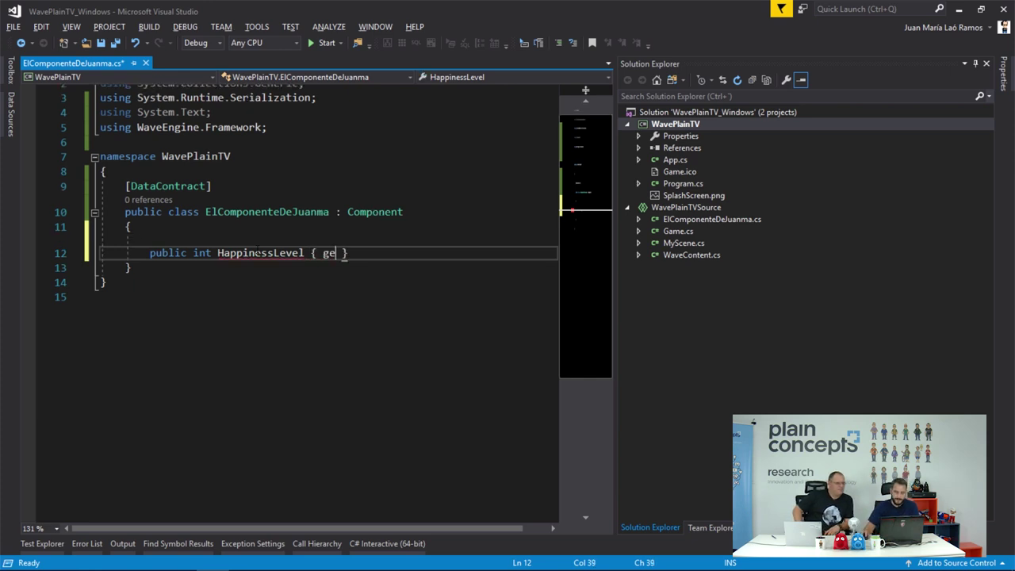
type("; set;")
key("ctrl+s")
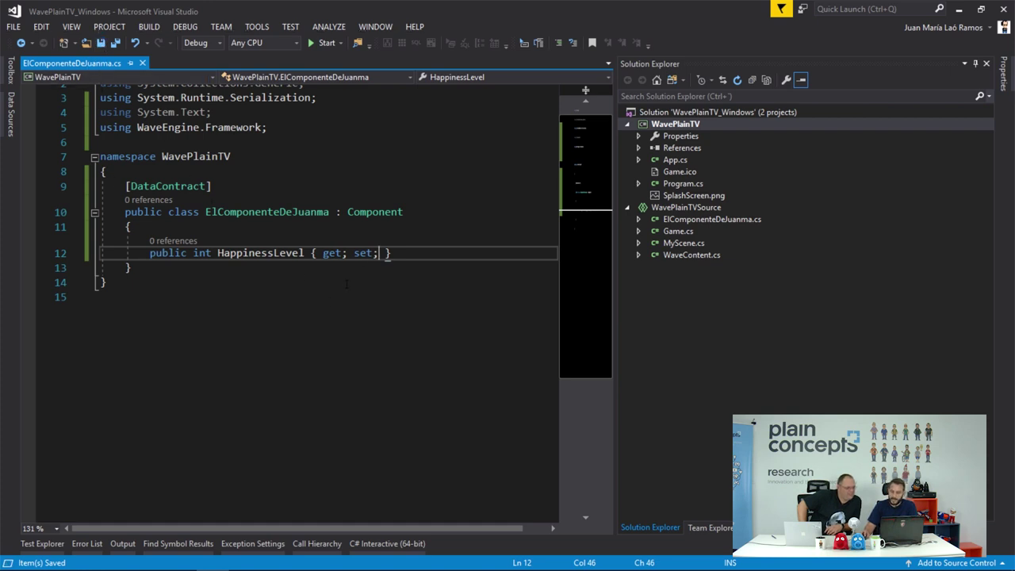
key("alt+Tab")
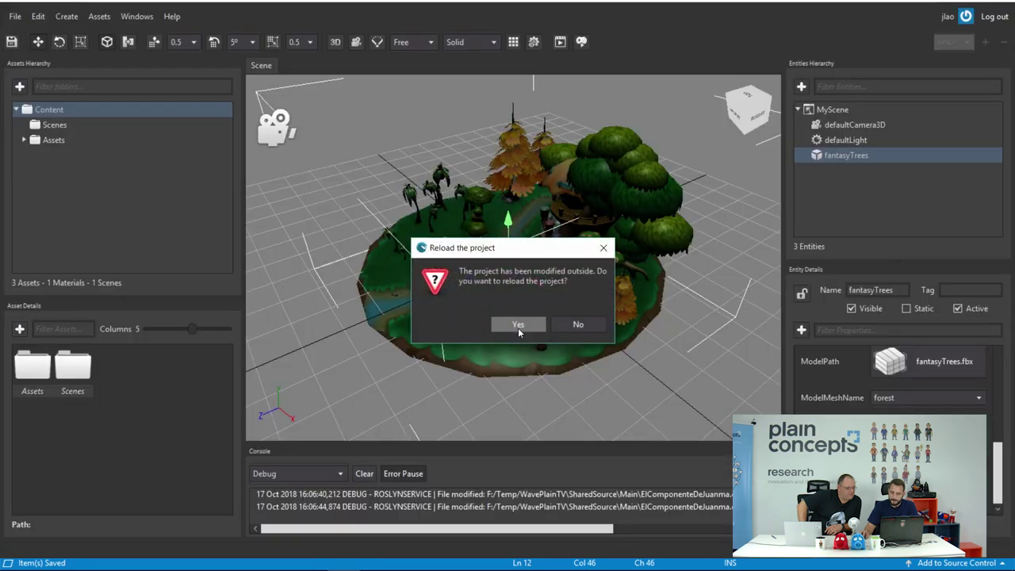
Step: Accept reloading the modified project and select fantasyTrees to inspect its components
left_click(518, 327)
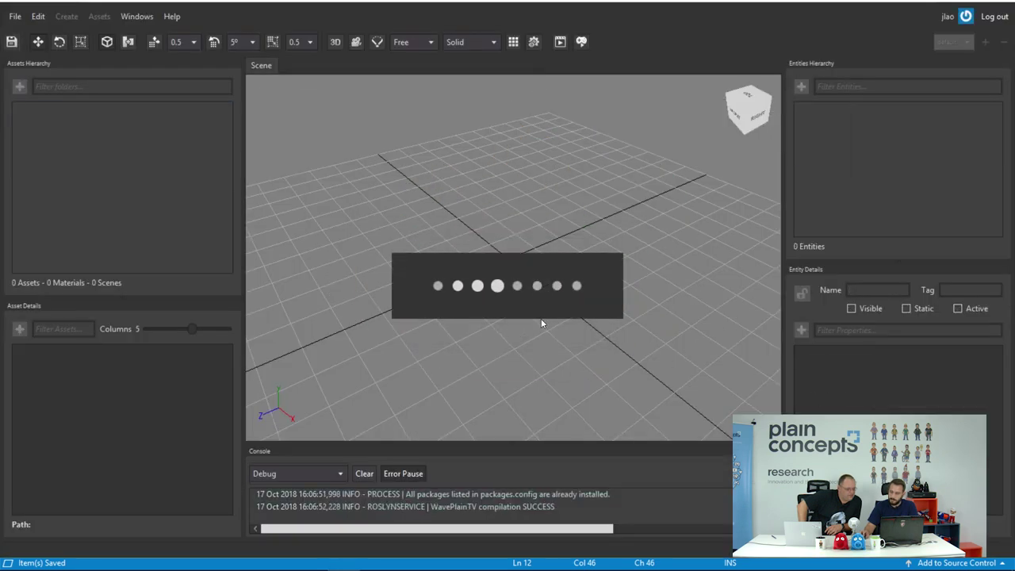
left_click(846, 156)
scroll(836, 390, "down", 3)
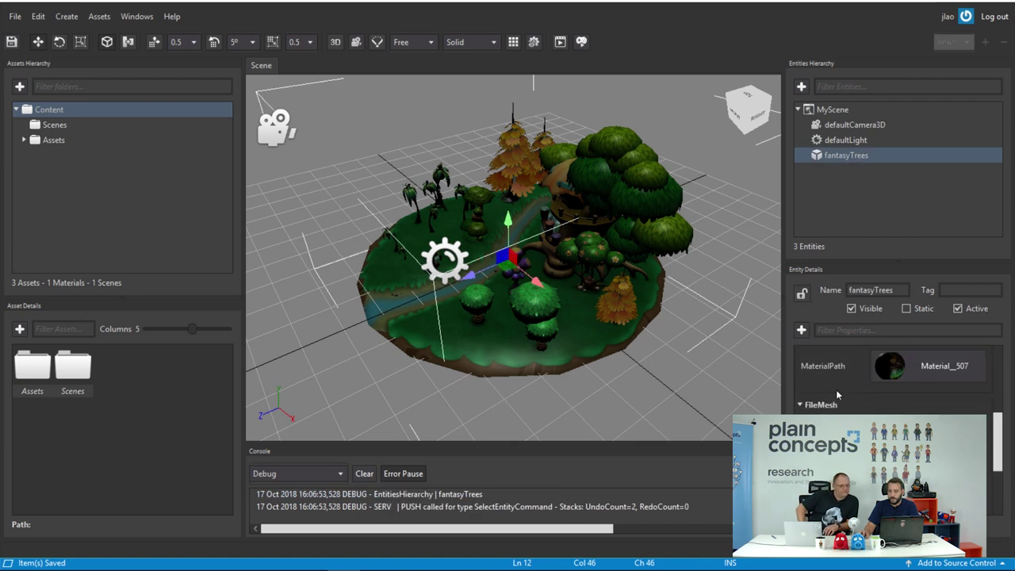
scroll(836, 390, "down", 2)
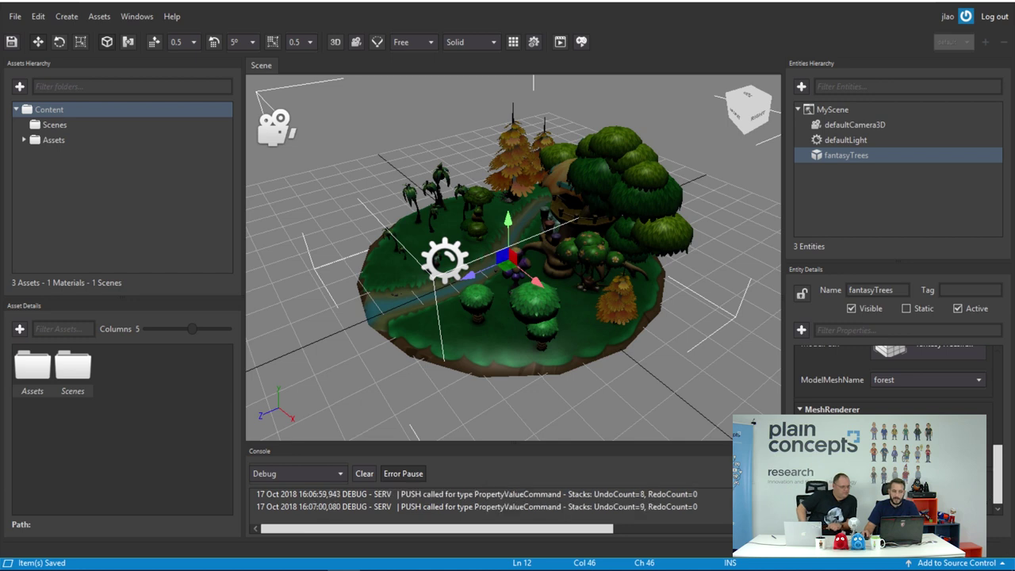
Step: Save the project, reload it via File > Reload Project, and reselect fantasyTrees
left_click(11, 41)
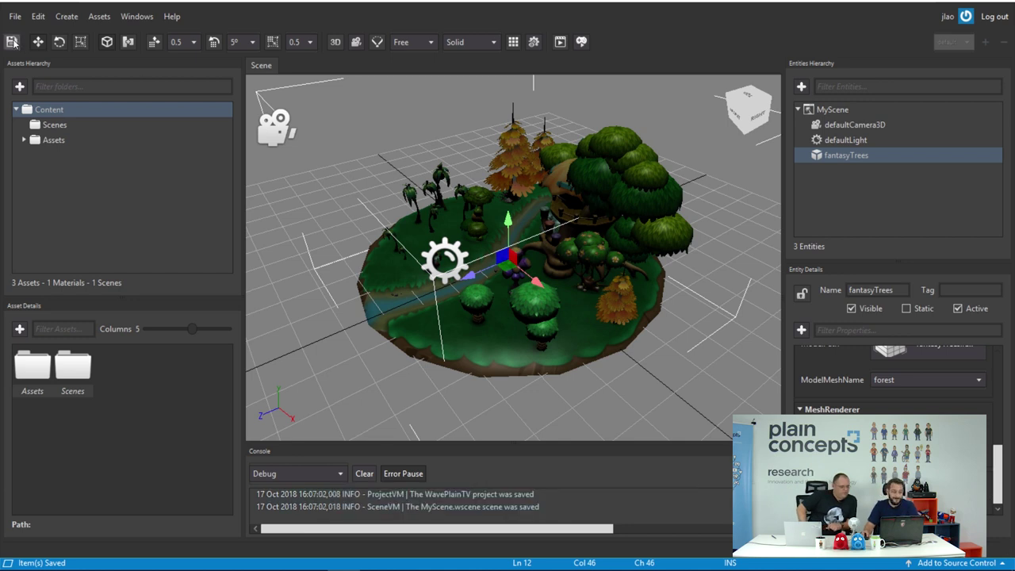
left_click(16, 20)
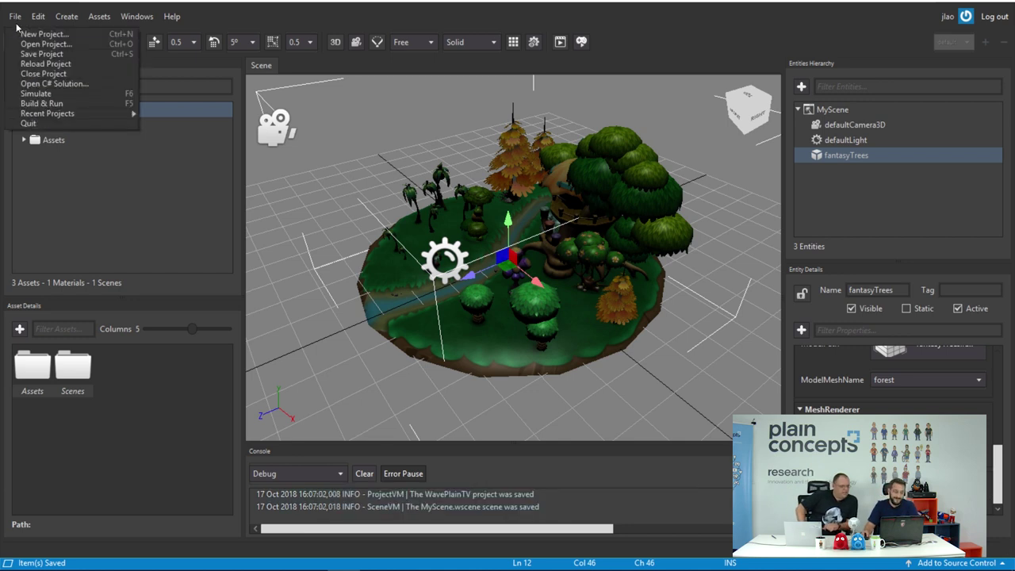
left_click(35, 65)
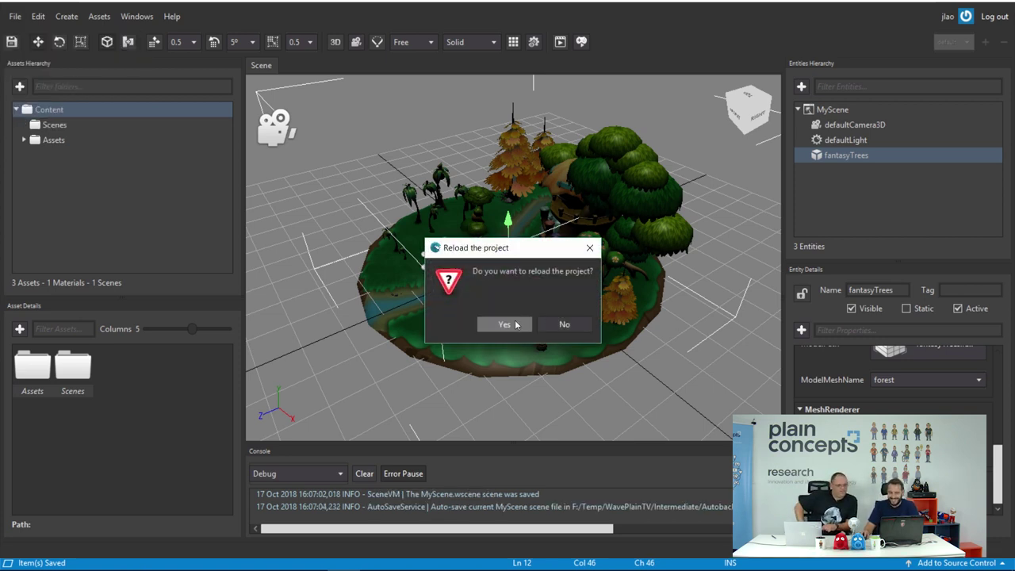
left_click(516, 324)
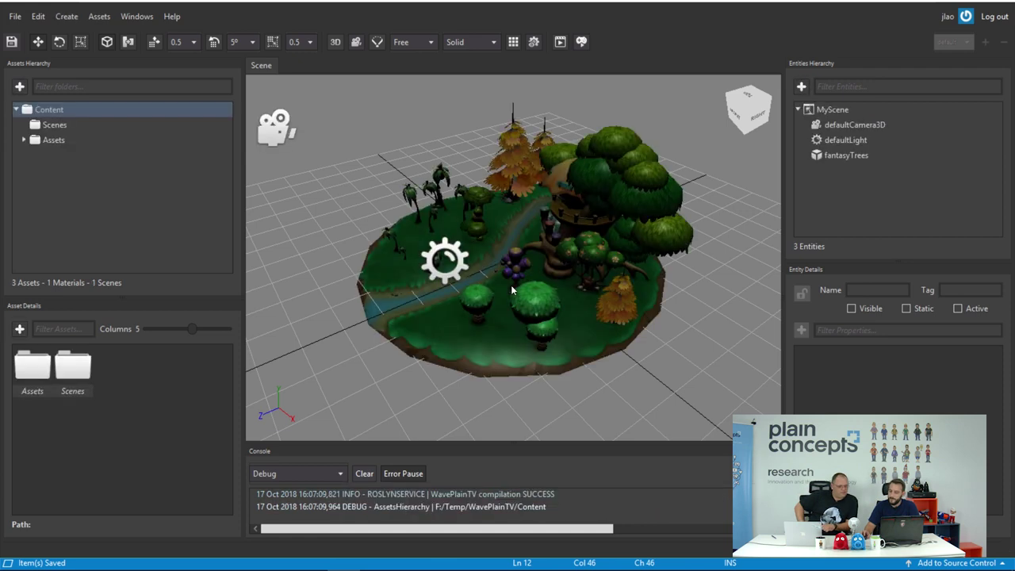
left_click(855, 155)
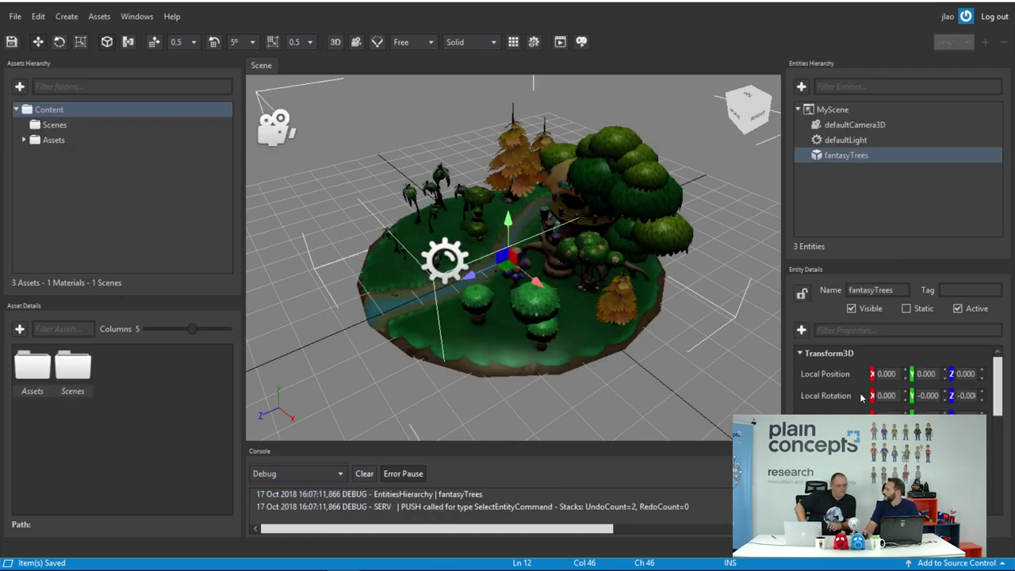
scroll(852, 397, "down", 5)
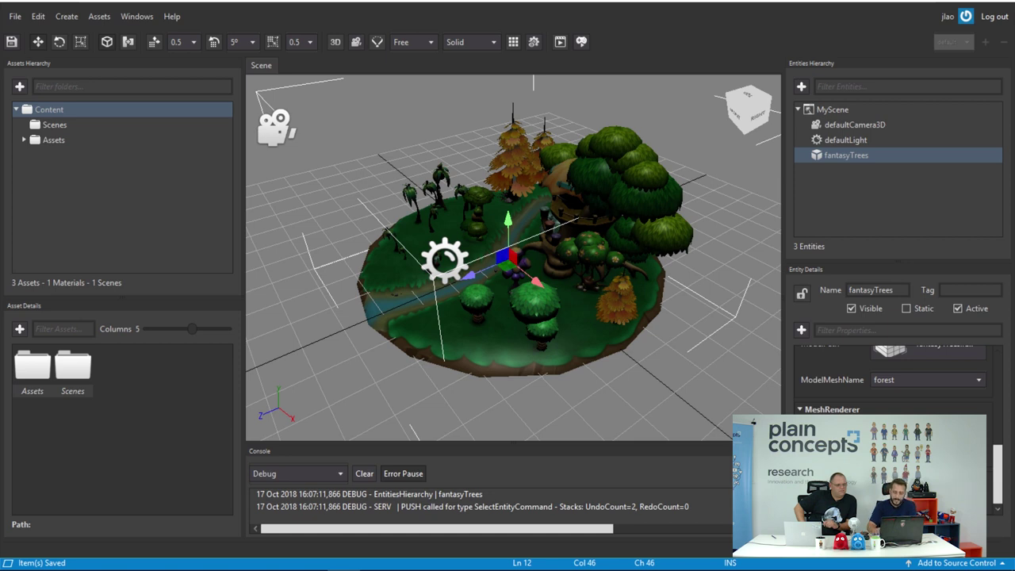
Step: Add a [DataMember] attribute above the HappinessLevel property in ElComponenteDeJuanma.cs
key("alt+Tab")
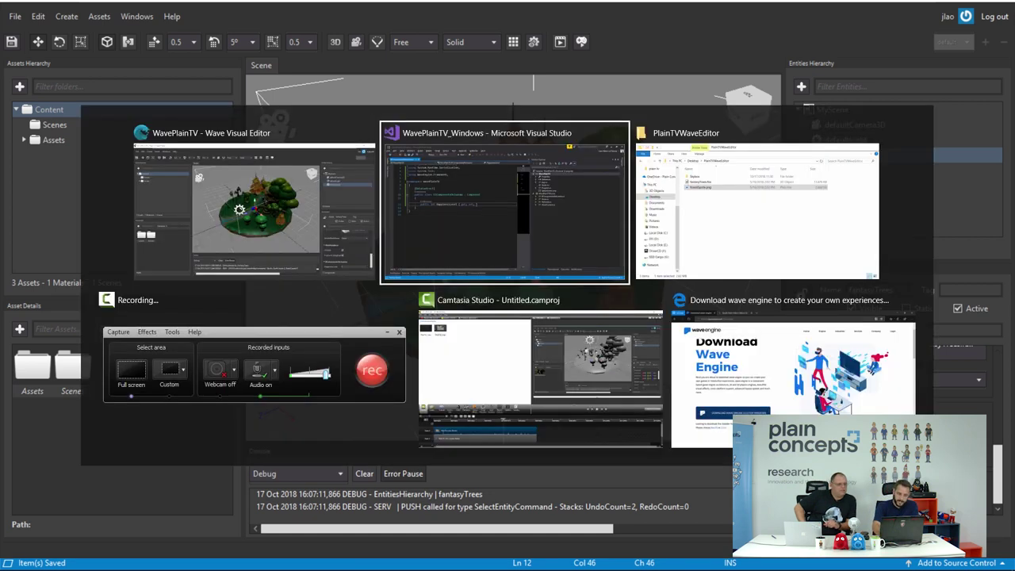
left_click(130, 227)
key("Return")
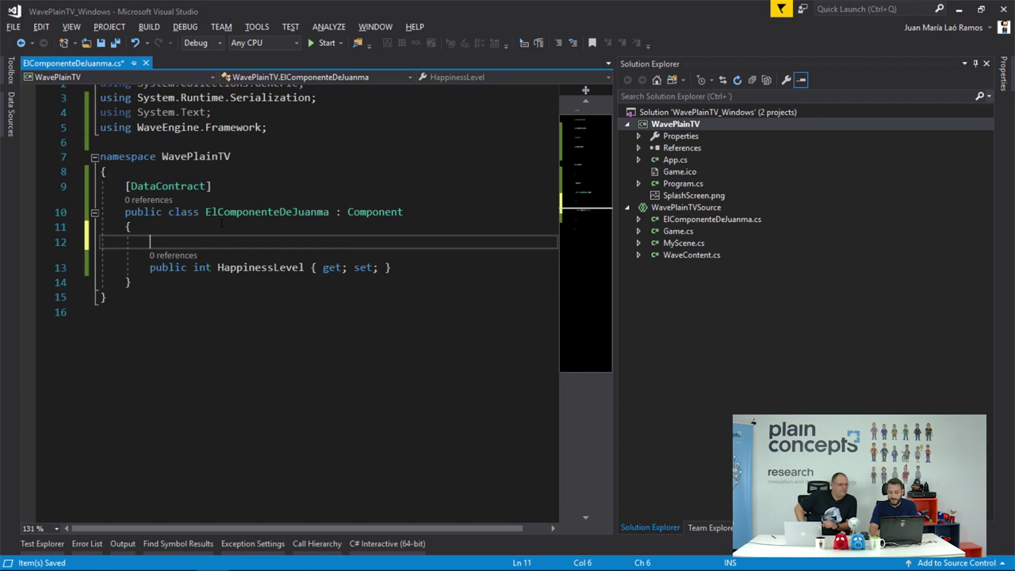
type("[]")
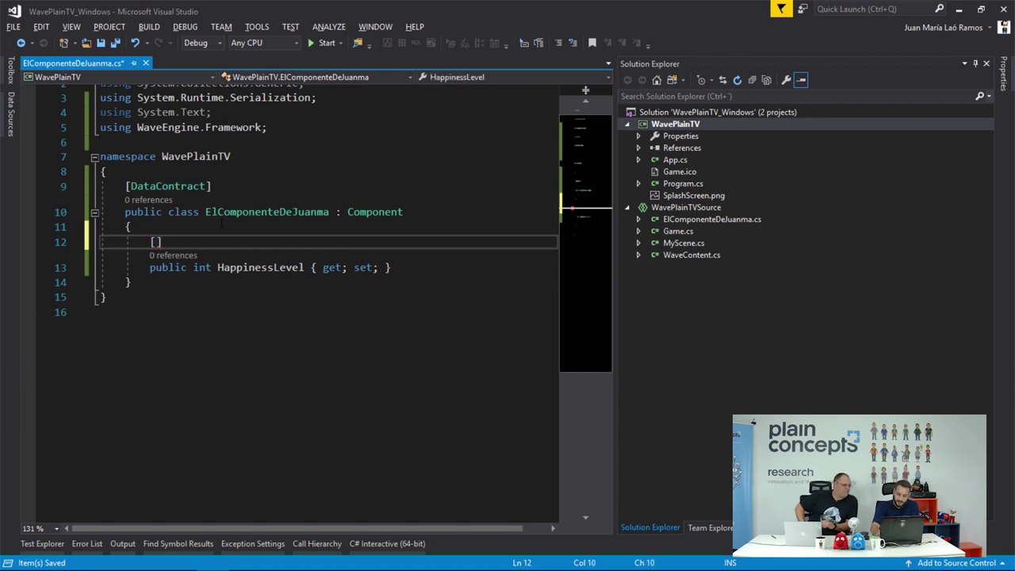
type("Data")
key("Tab")
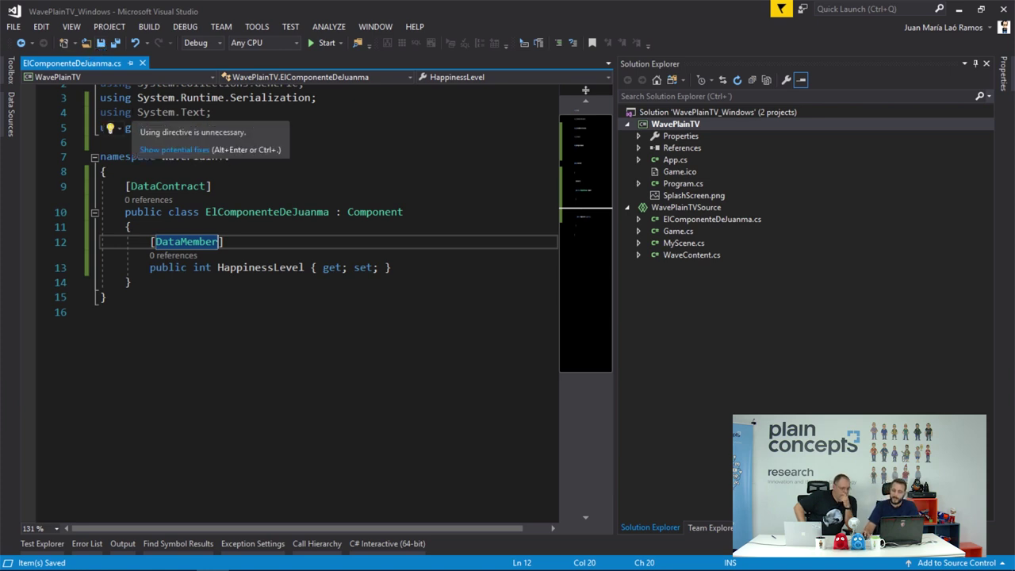
key("alt+Tab")
Step: Accept the reload prompts, select fantasyTrees, and save the project scene
left_click(515, 324)
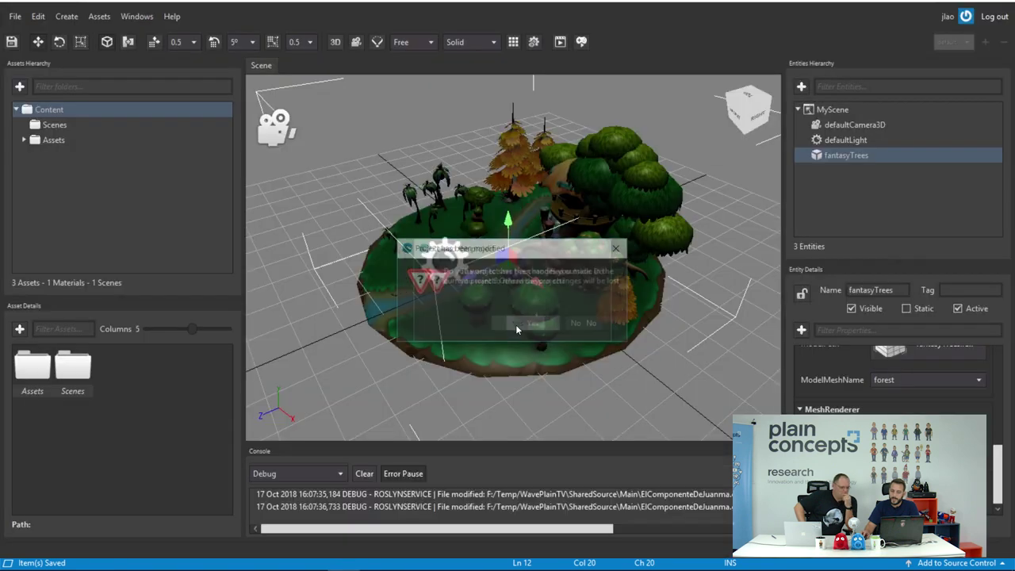
left_click(551, 325)
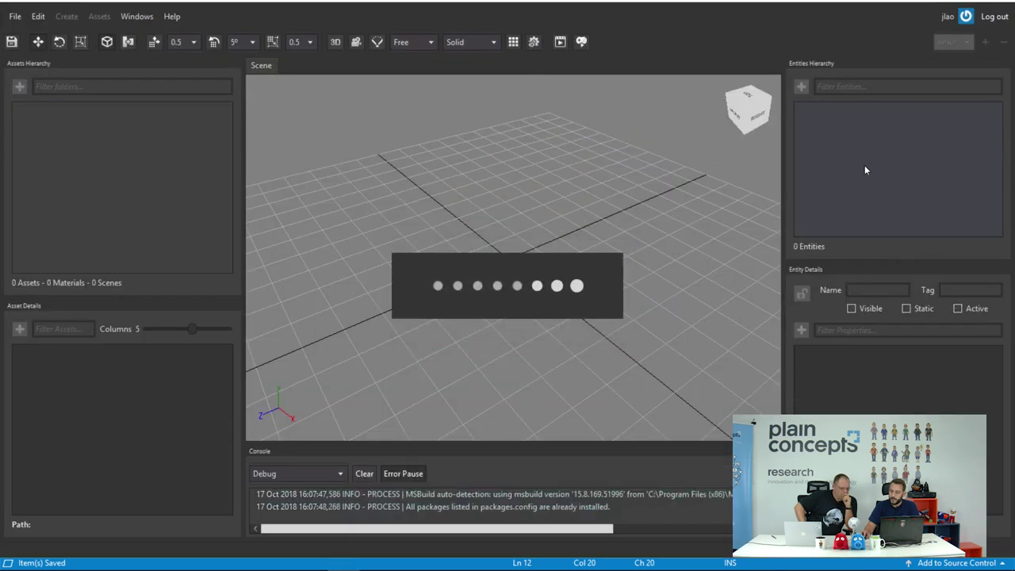
left_click(851, 159)
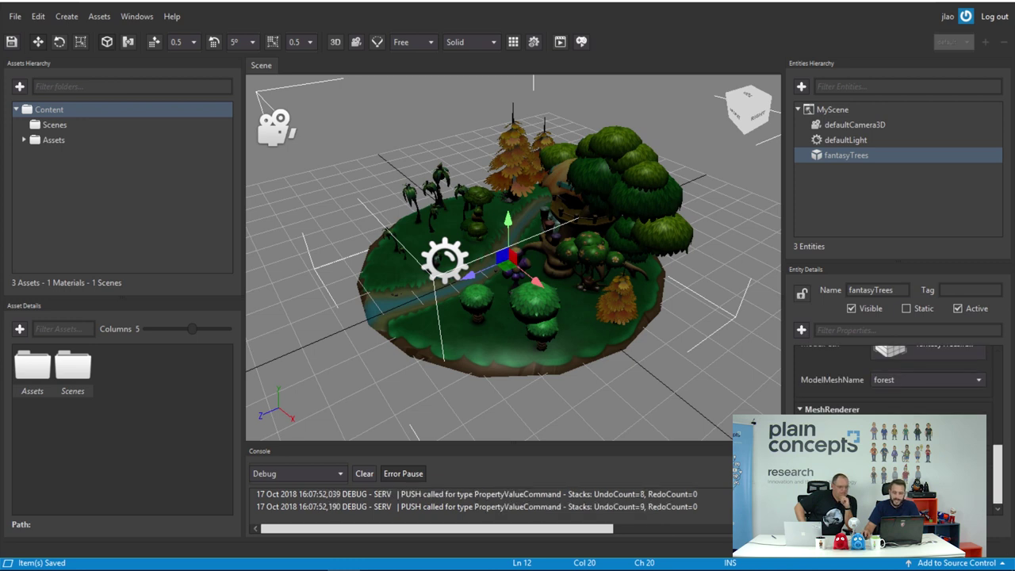
left_click(12, 41)
Step: Reload the project via File > Reload Project and reselect the fantasyTrees entity
left_click(15, 16)
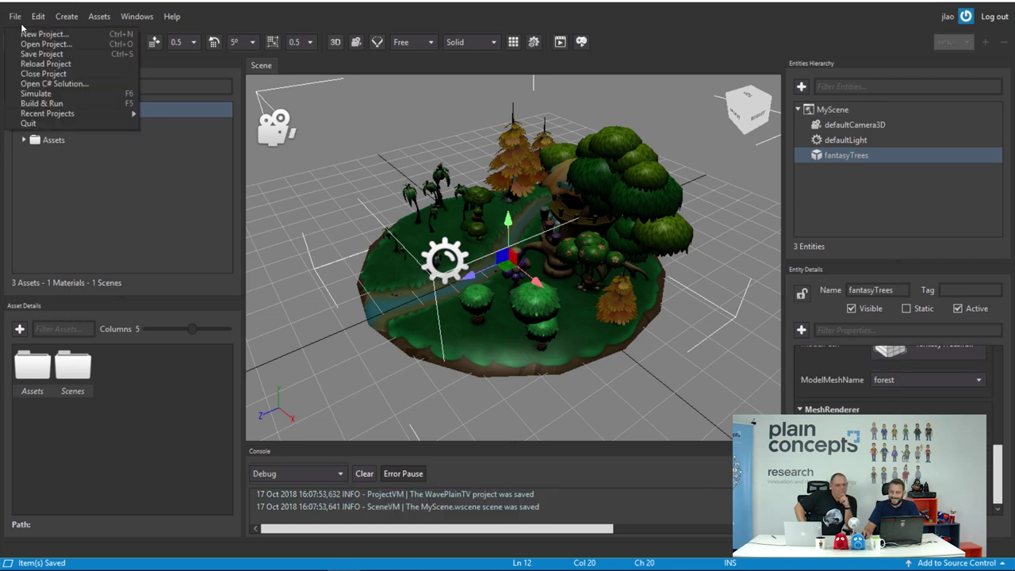
left_click(35, 70)
left_click(508, 324)
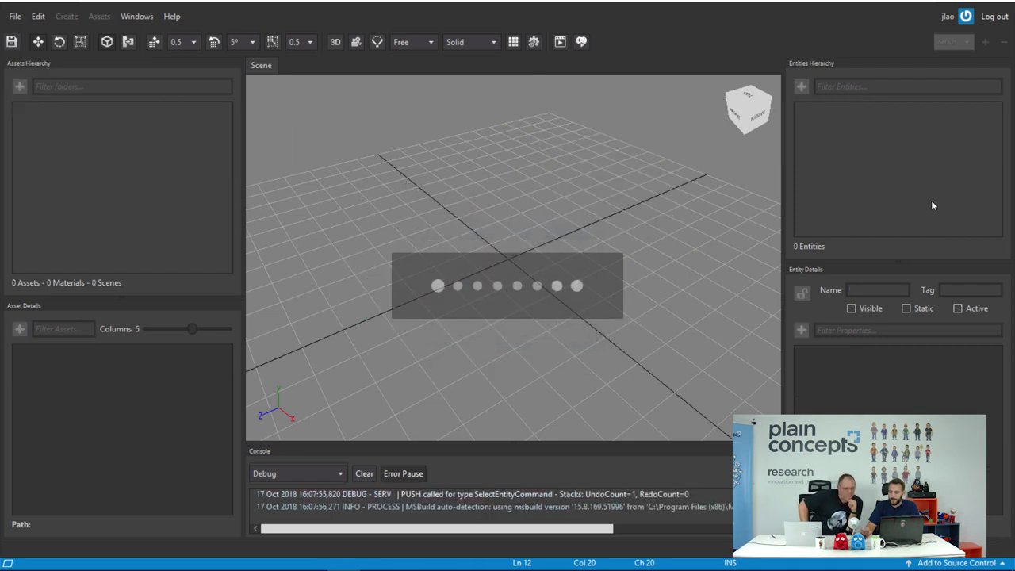
left_click(854, 156)
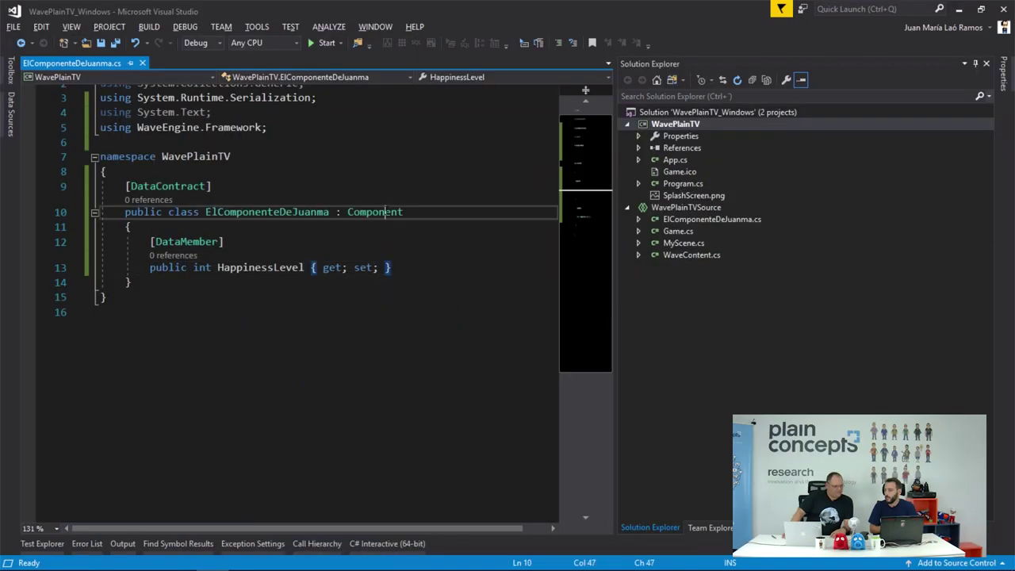
Step: Change ElComponenteDeJuanma's base class from Component to Behavior
double_click(385, 215)
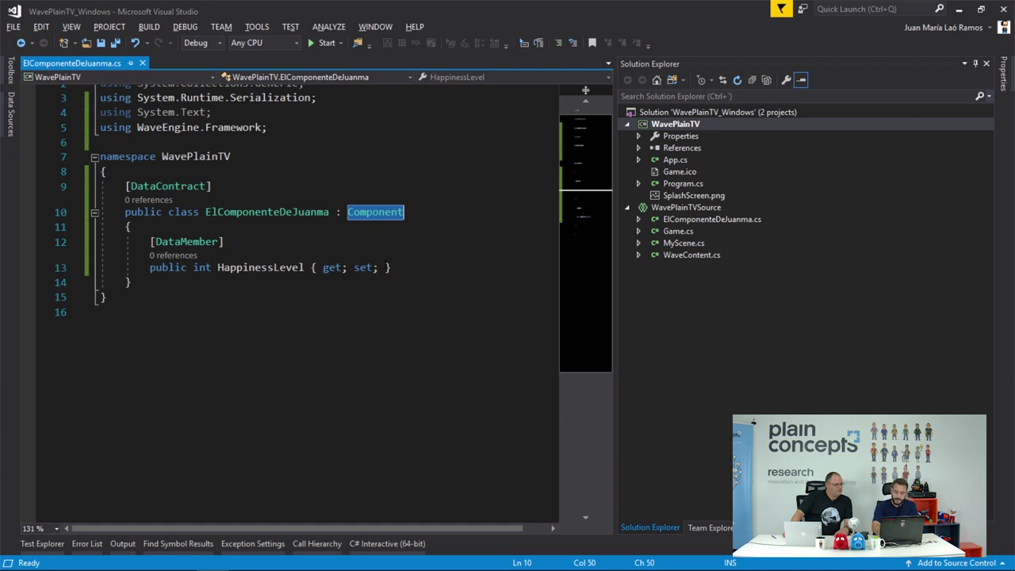
key("BackSpace")
type("Beha")
key("Escape")
type("vior")
Step: Generate the Update(TimeSpan gameTime) override and delete its placeholder throw statement
key("ctrl+period")
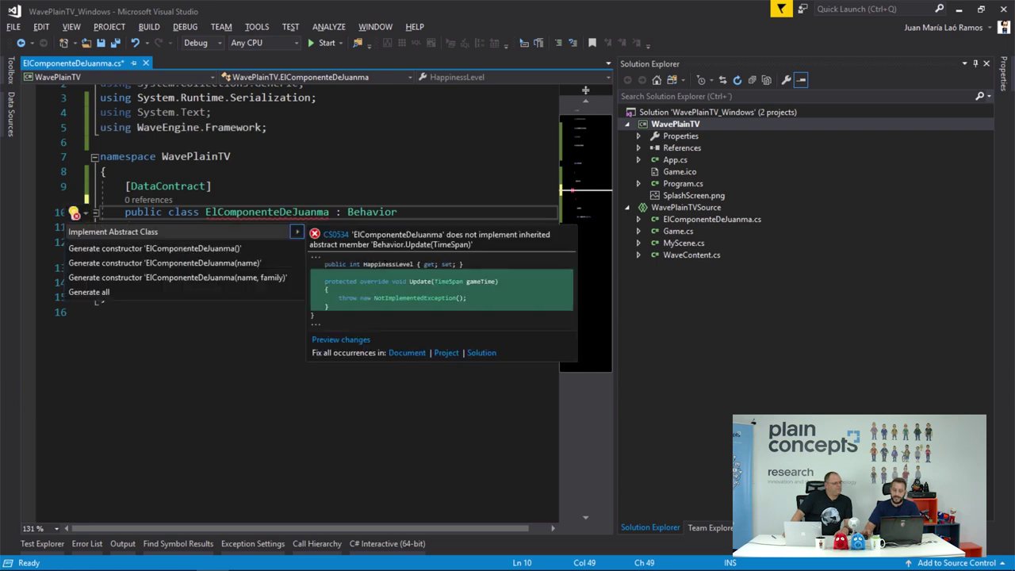
key("Escape")
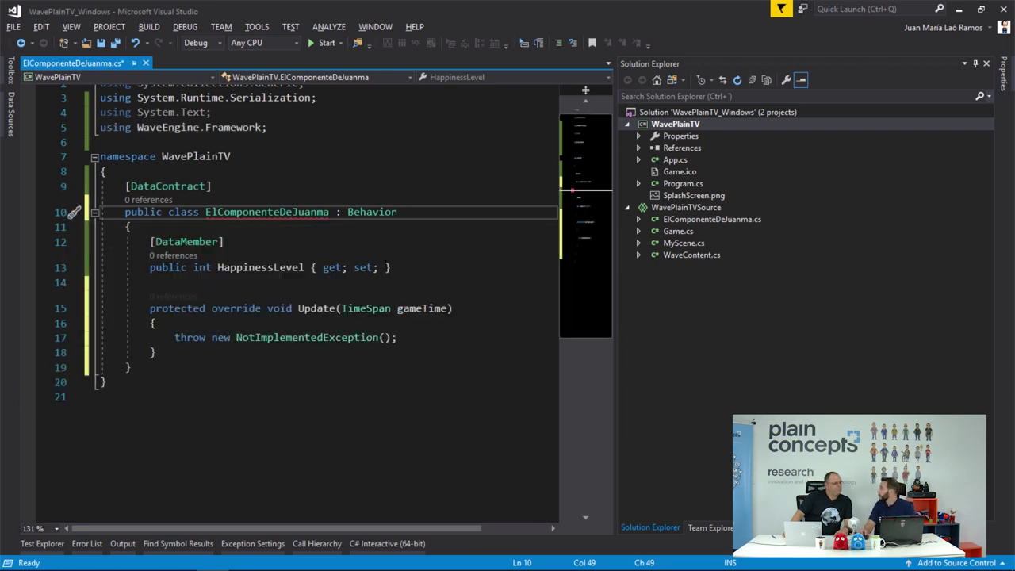
left_click_drag(400, 337, 387, 316)
key("BackSpace")
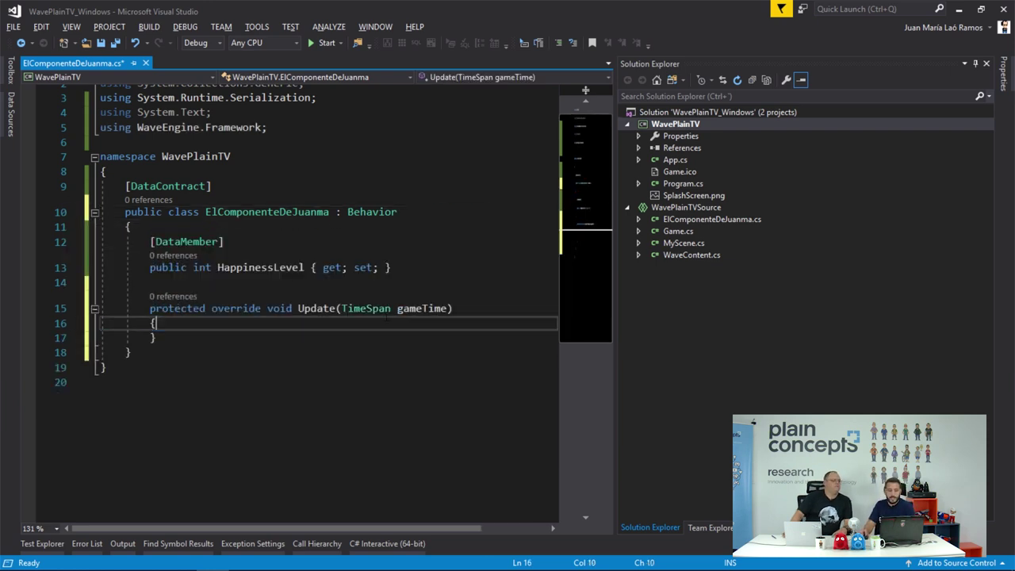